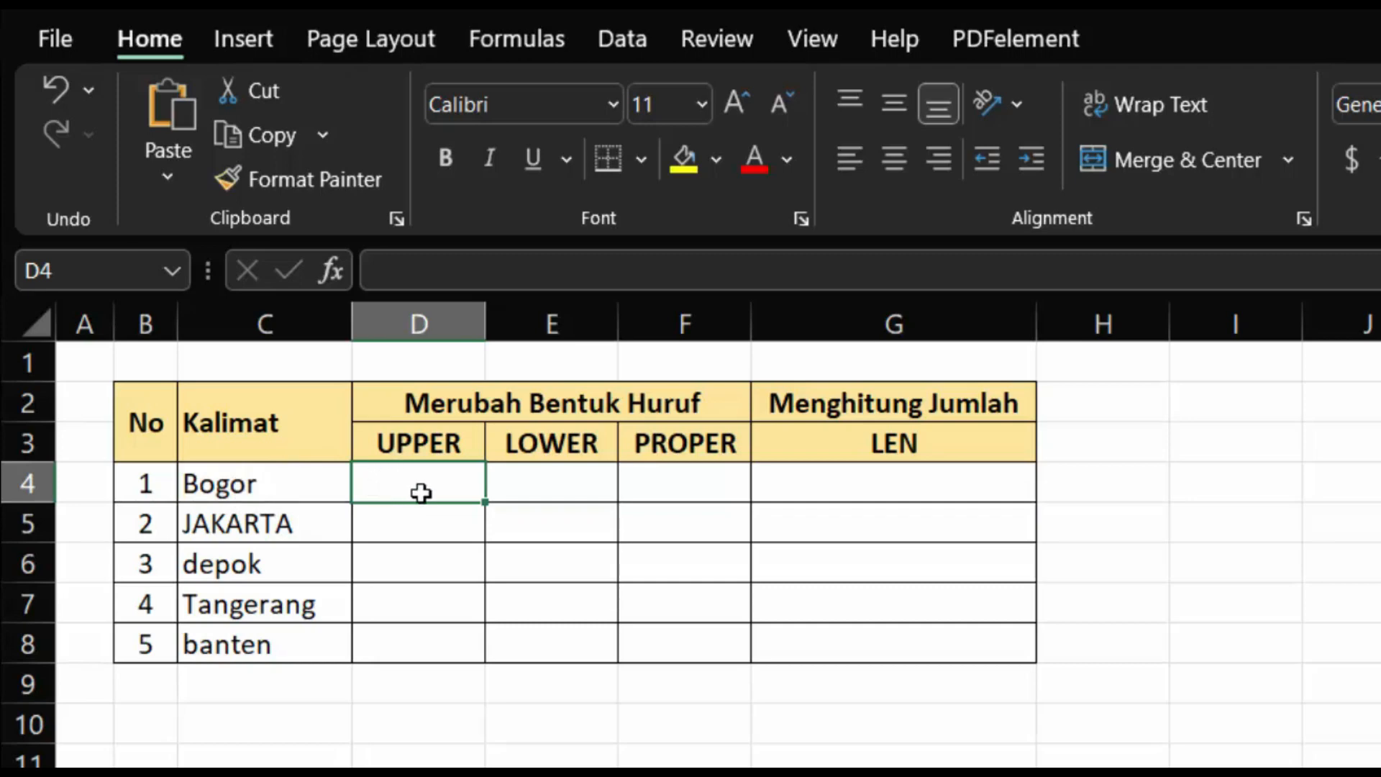
Enter the formula =UPPER(C4) in cell D4 to convert the first Kalimat entry to uppercase.
text(=)
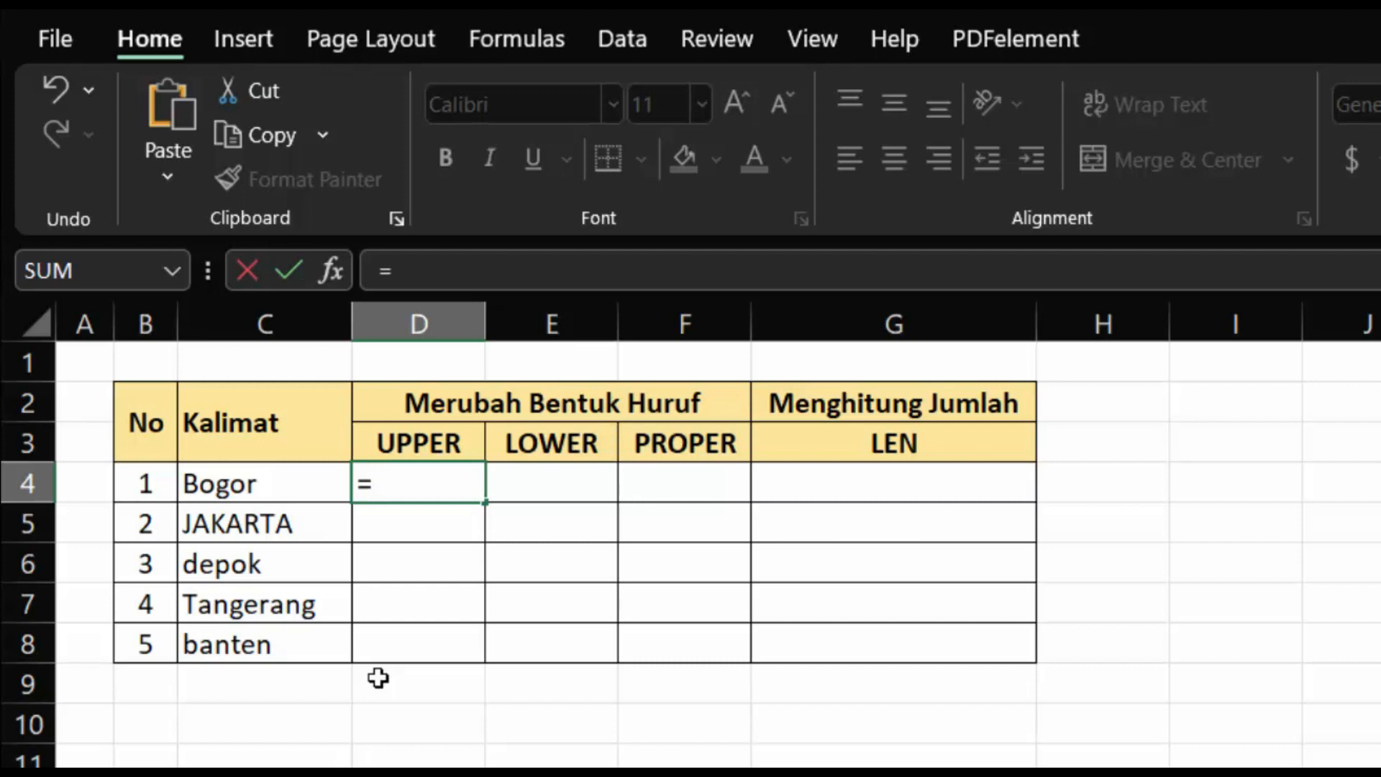
text(u)
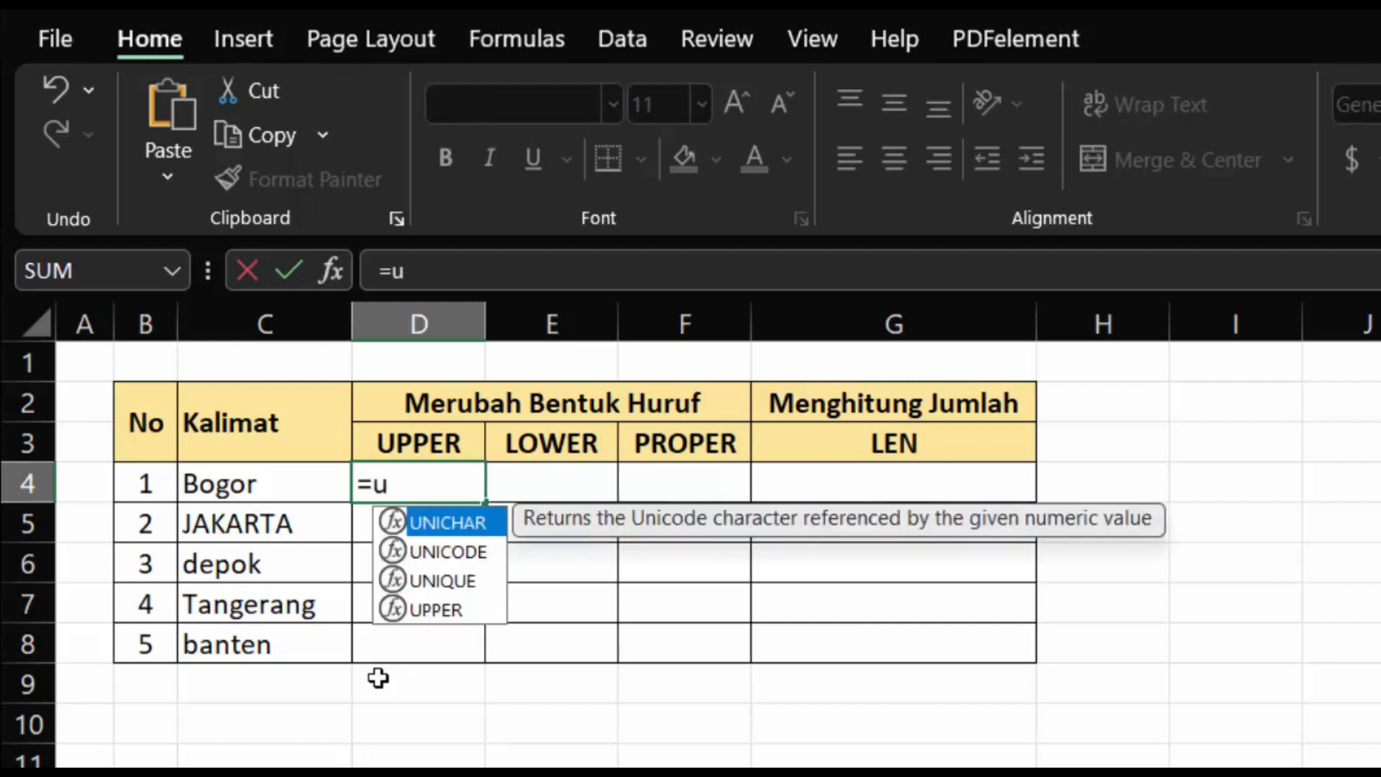
double_click(424, 607)
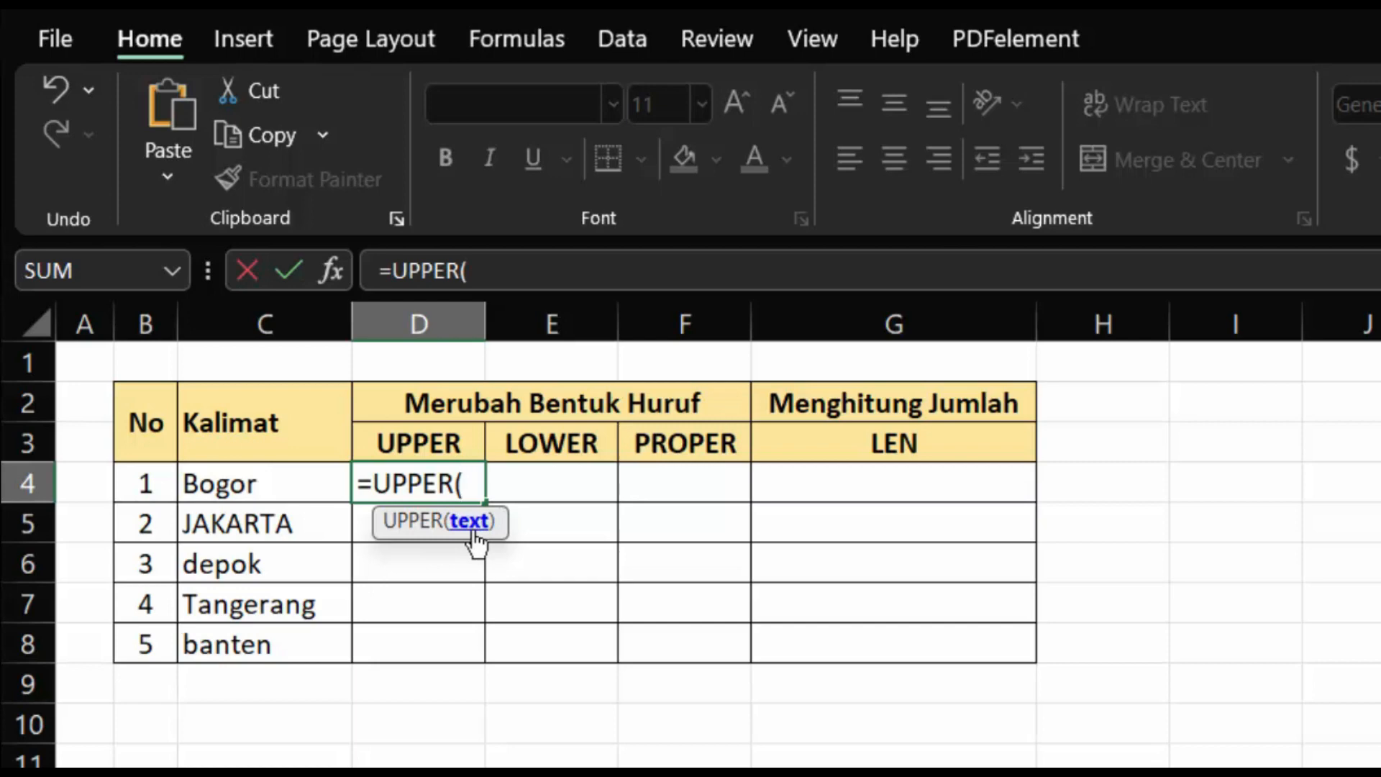
click(266, 482)
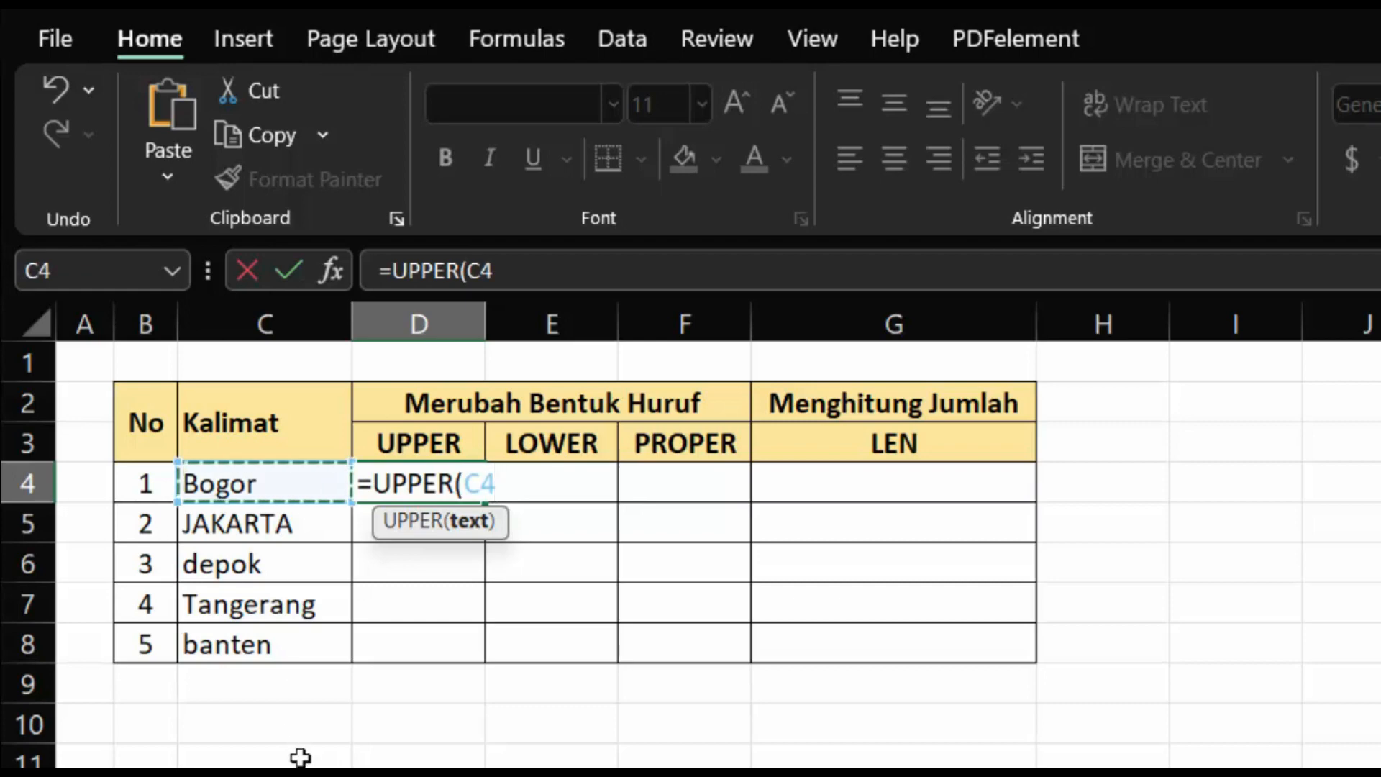
key(Return)
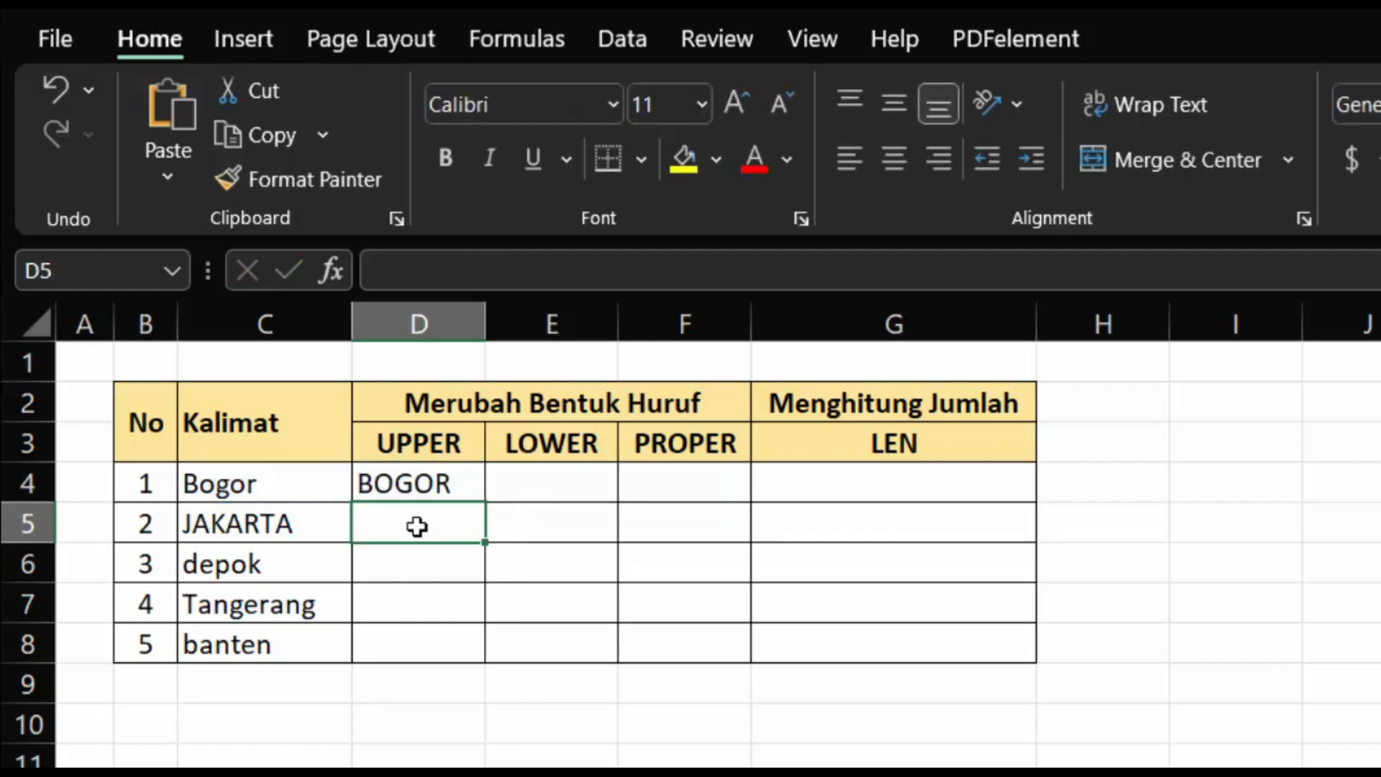
Fill the UPPER formula from D4 down through D8 and widen column D to fit the longest word.
click(442, 482)
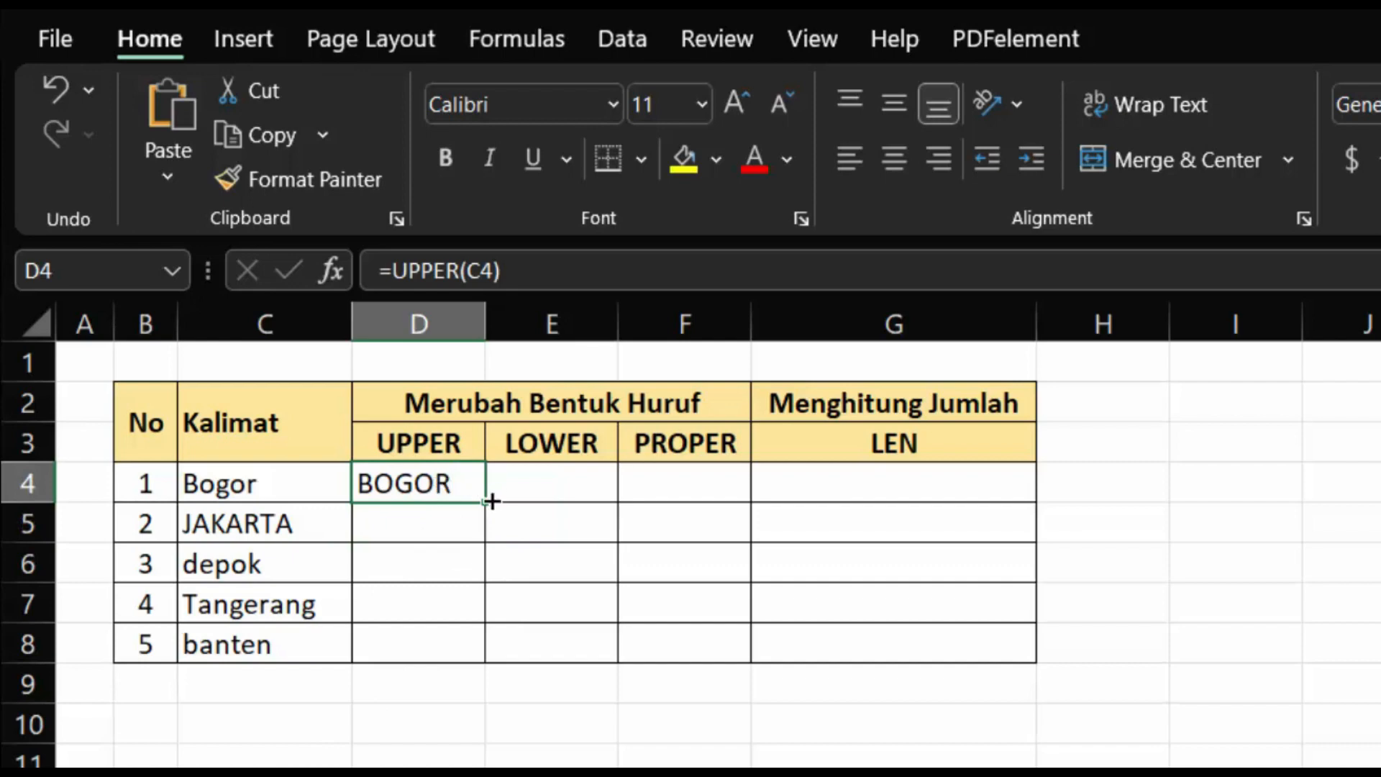
drag(493, 501, 458, 653)
drag(486, 324, 558, 323)
click(518, 550)
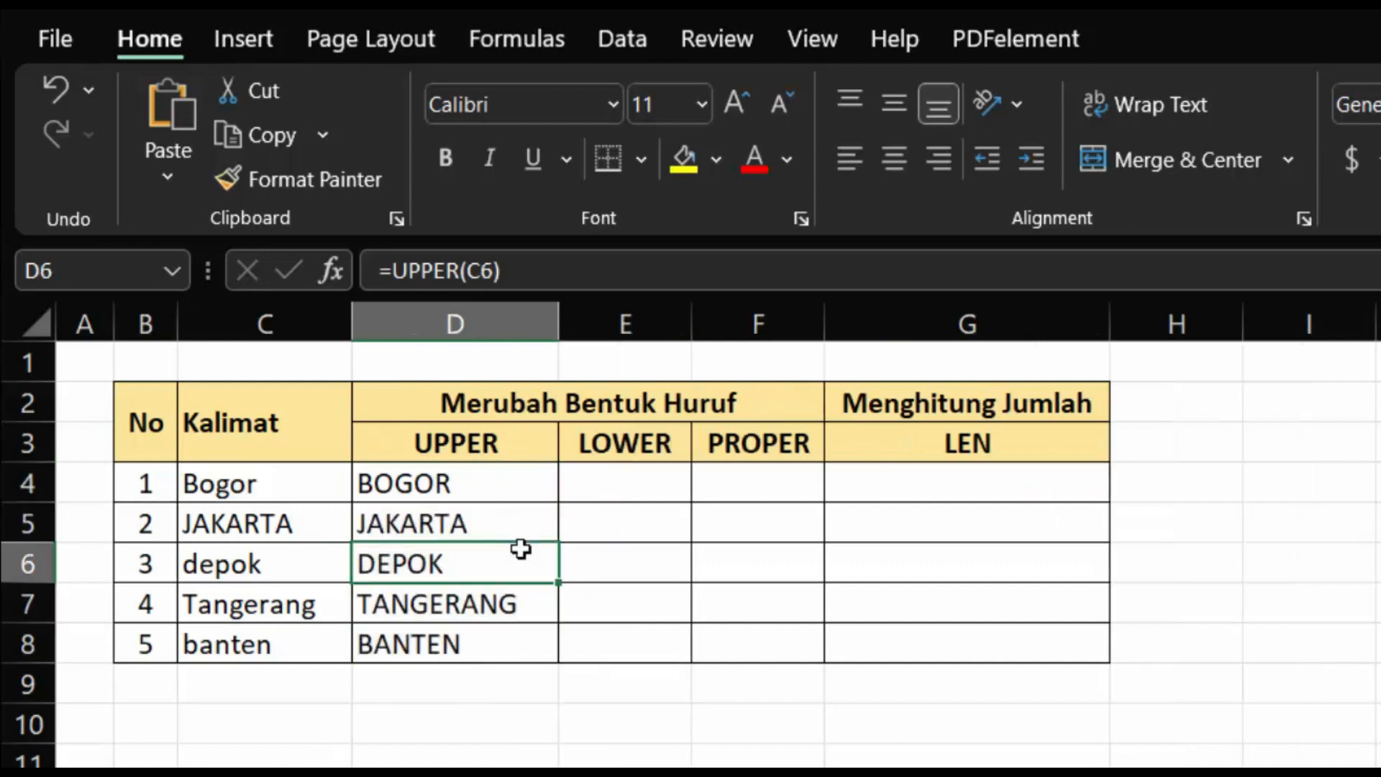
click(264, 517)
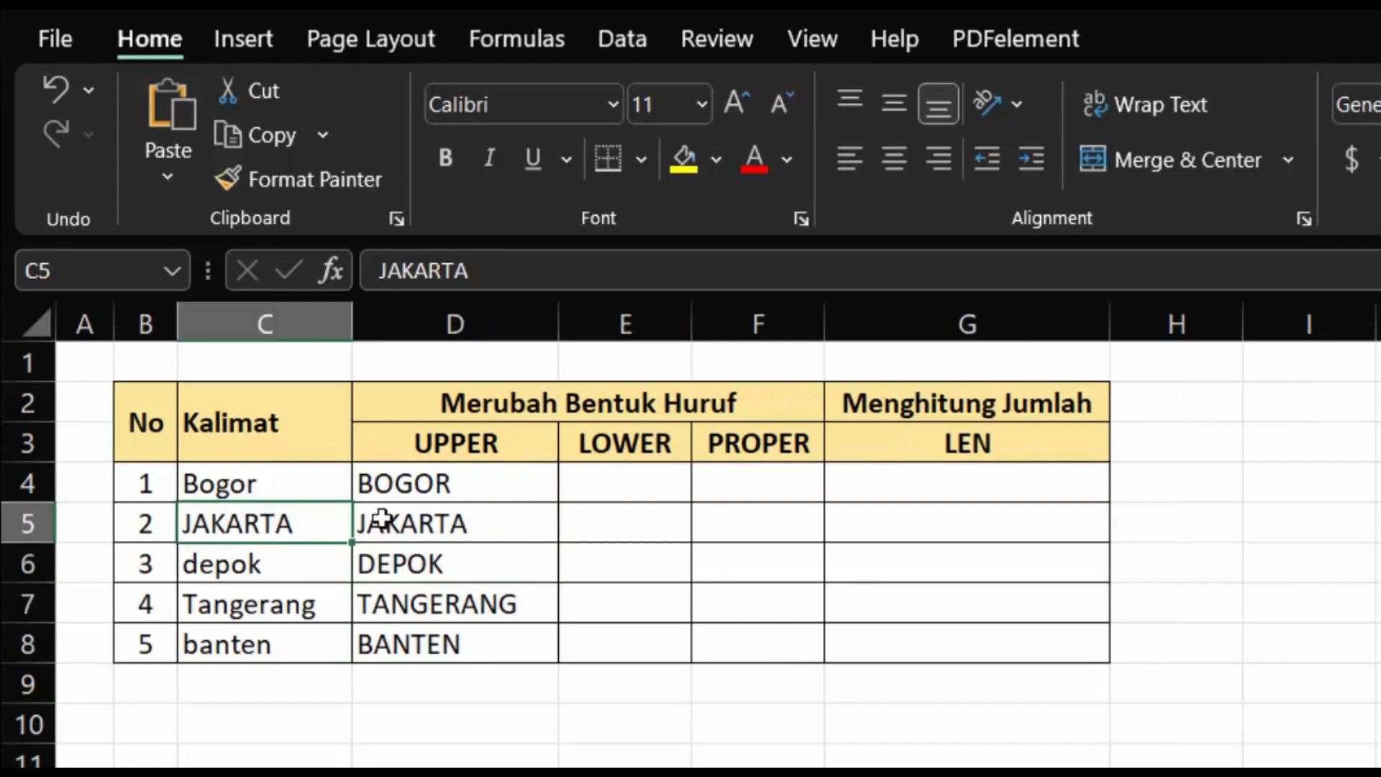
click(479, 518)
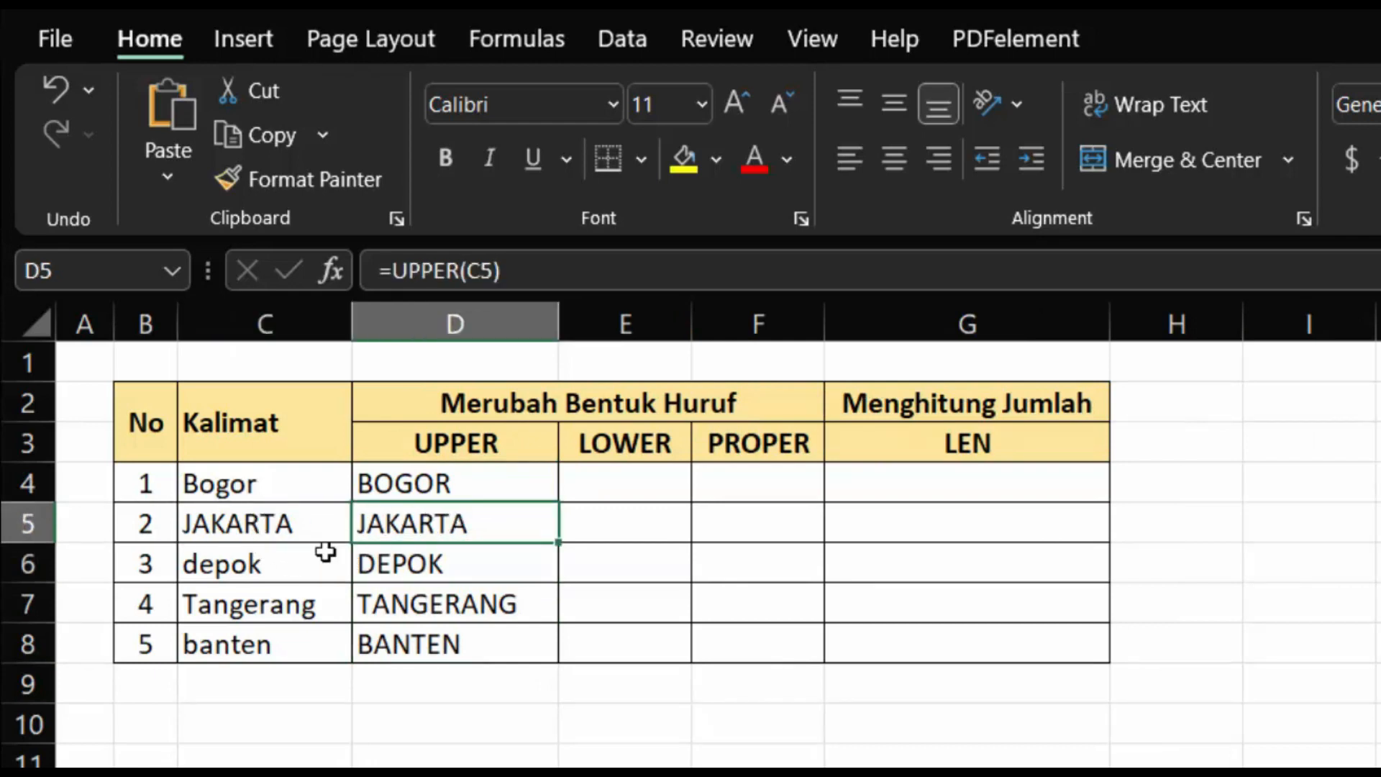
click(264, 564)
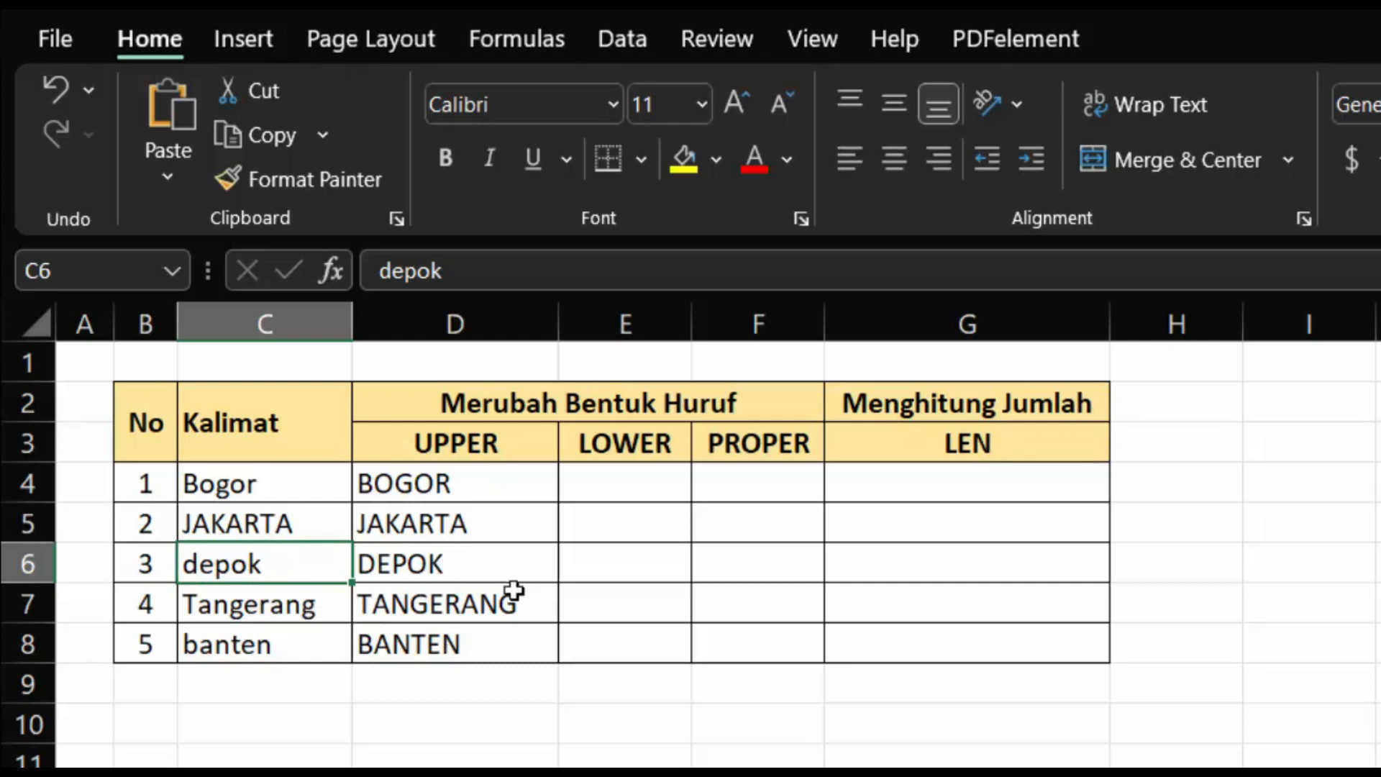
Enter the formula =LOWER(C4) in cell E4 to convert the first Kalimat entry to lowercase.
click(636, 487)
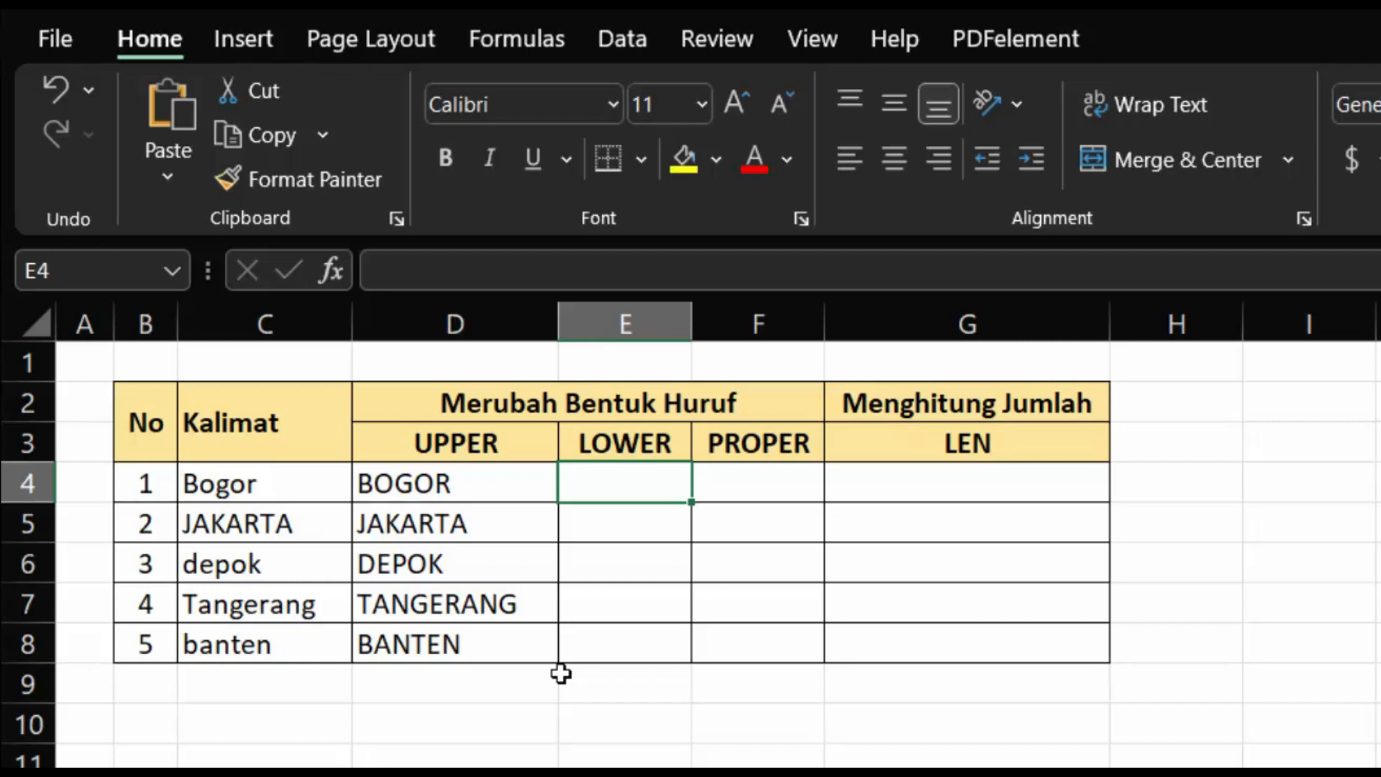
text(=l)
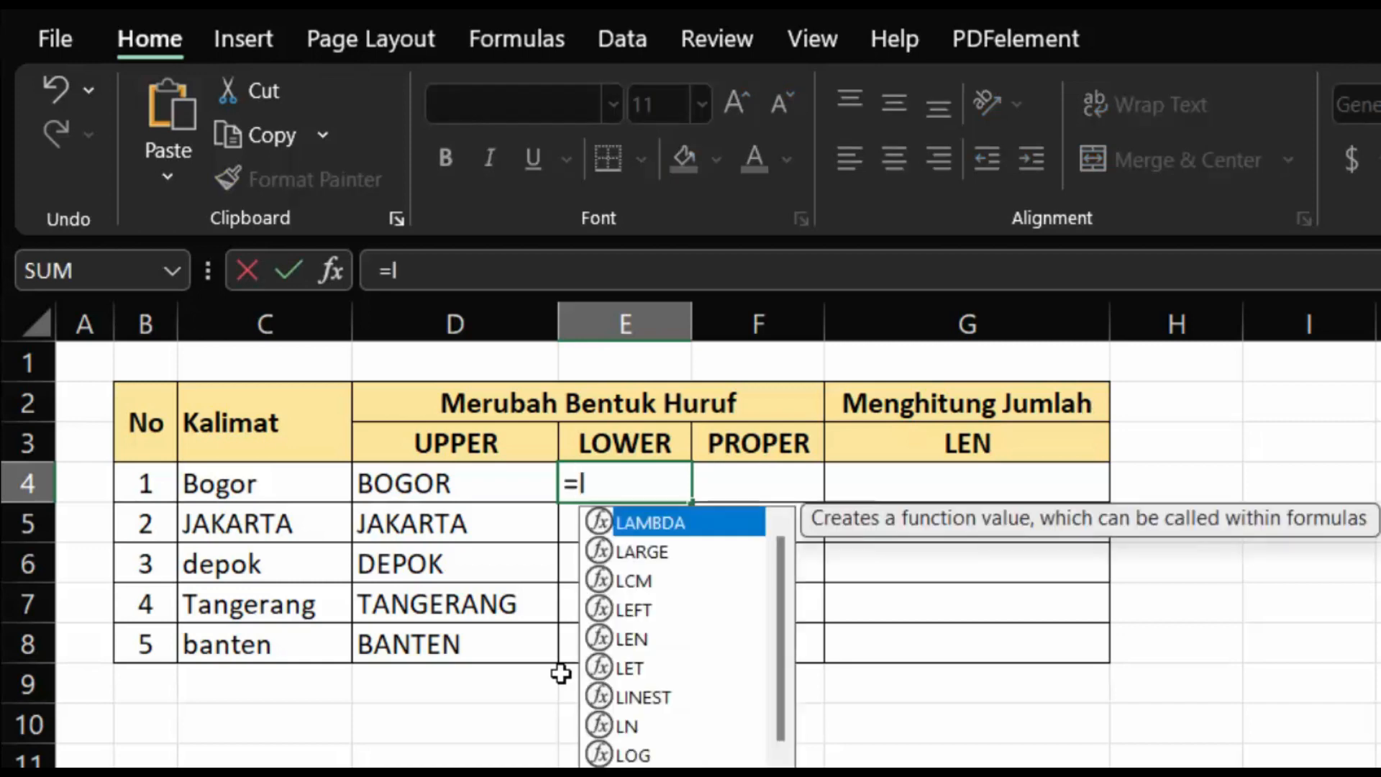
text(ow)
key(Tab)
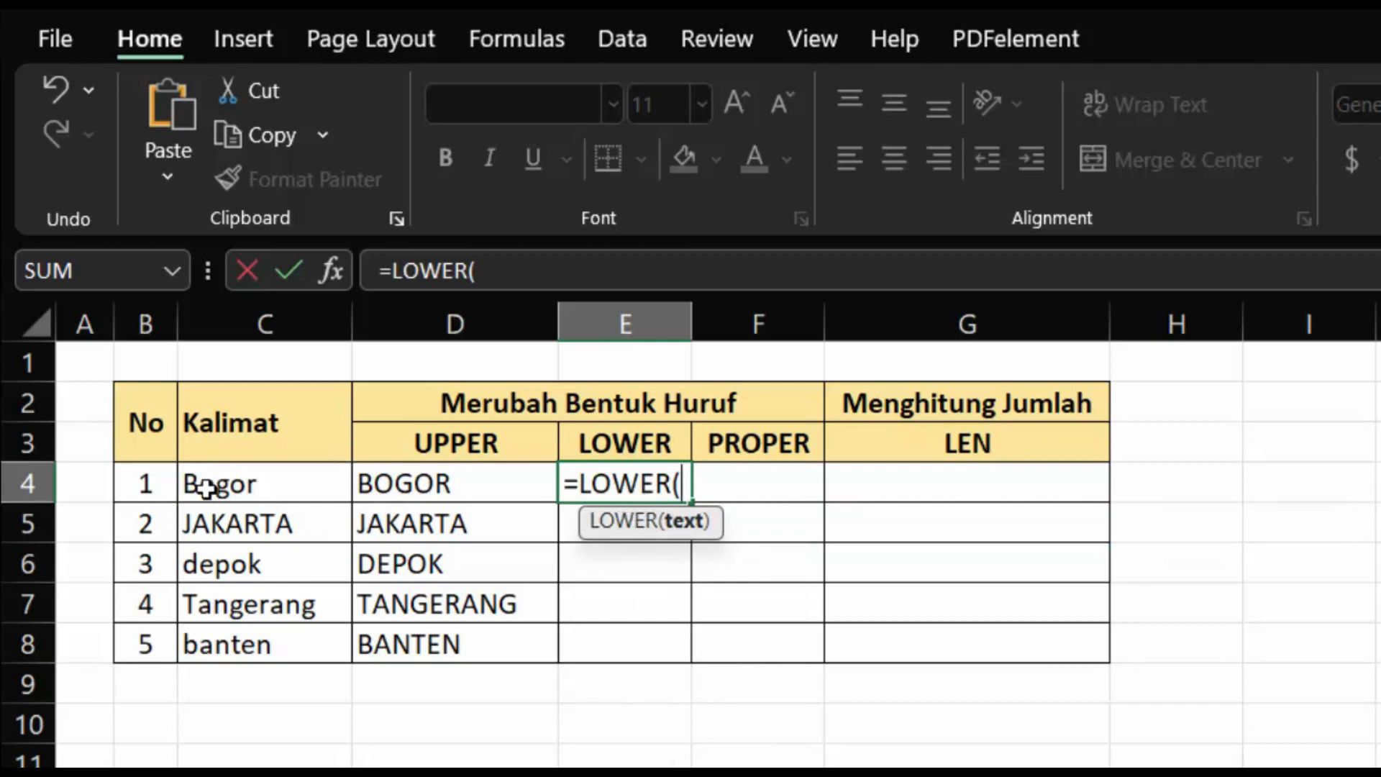
click(230, 490)
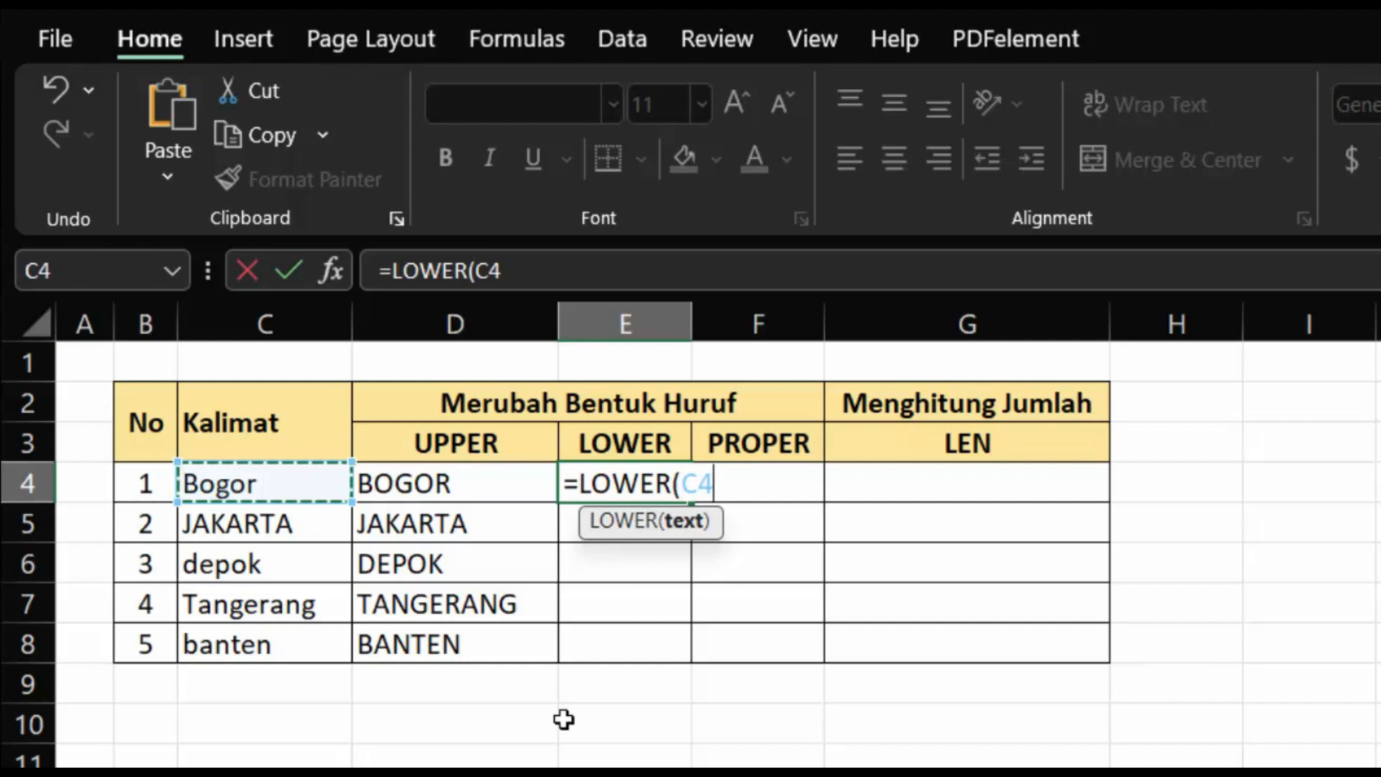
key(Return)
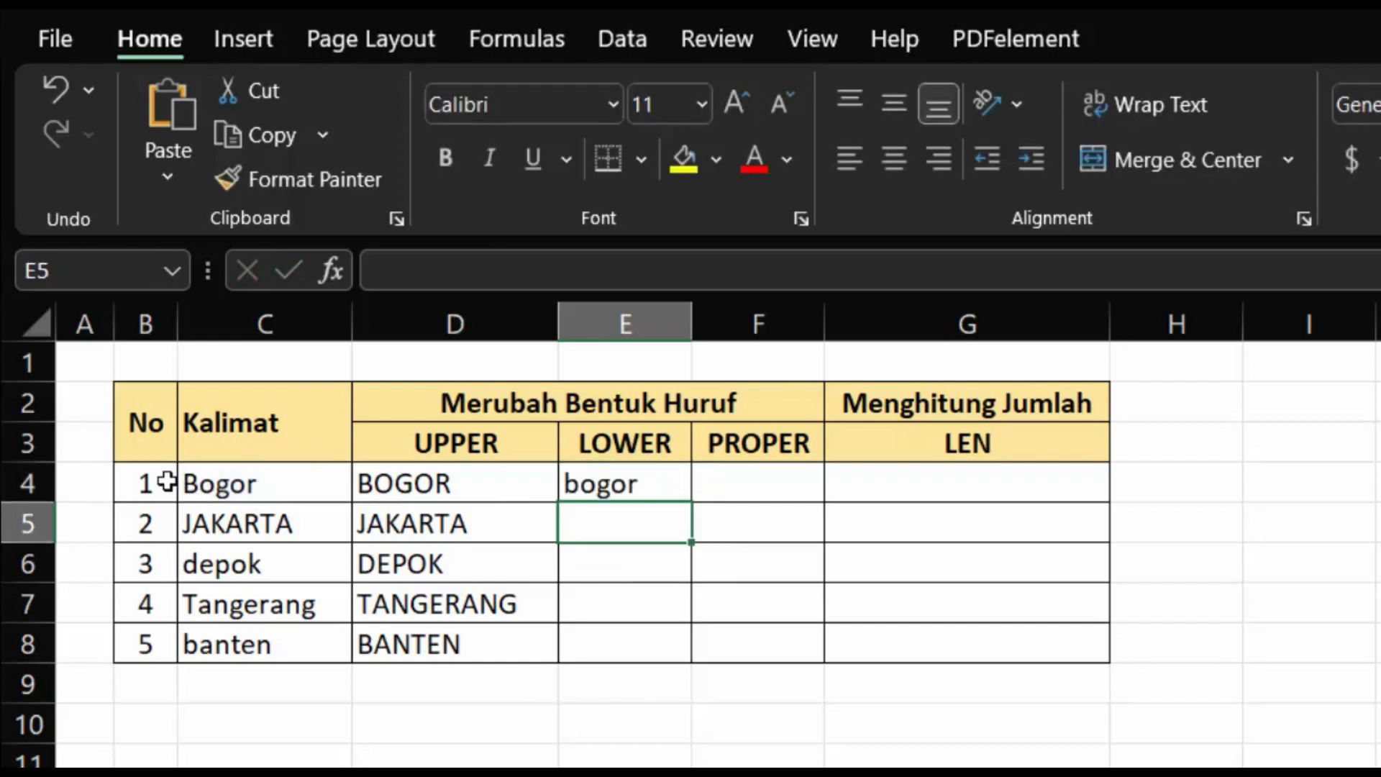
Fill the LOWER formula from E4 down through E8 and widen column E slightly to fit its text.
click(639, 487)
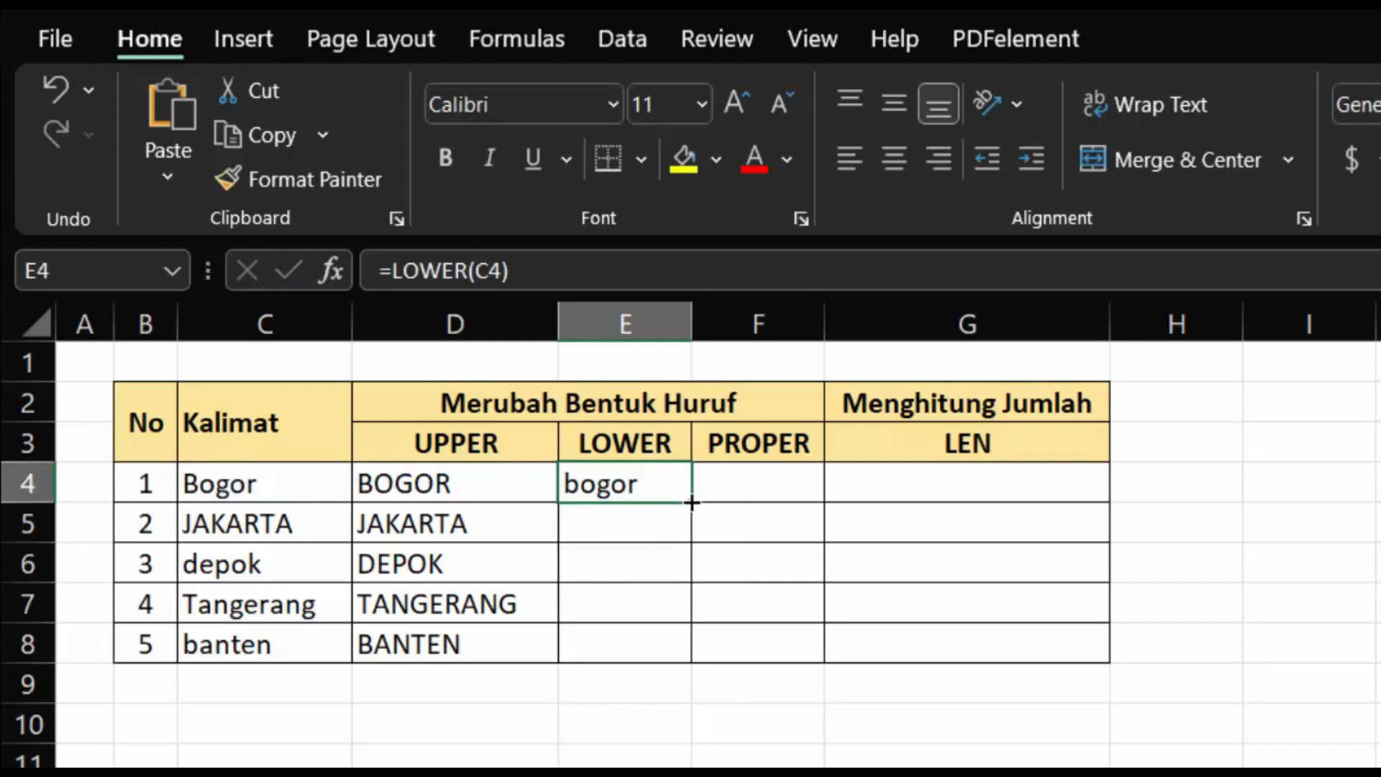
drag(691, 503, 693, 651)
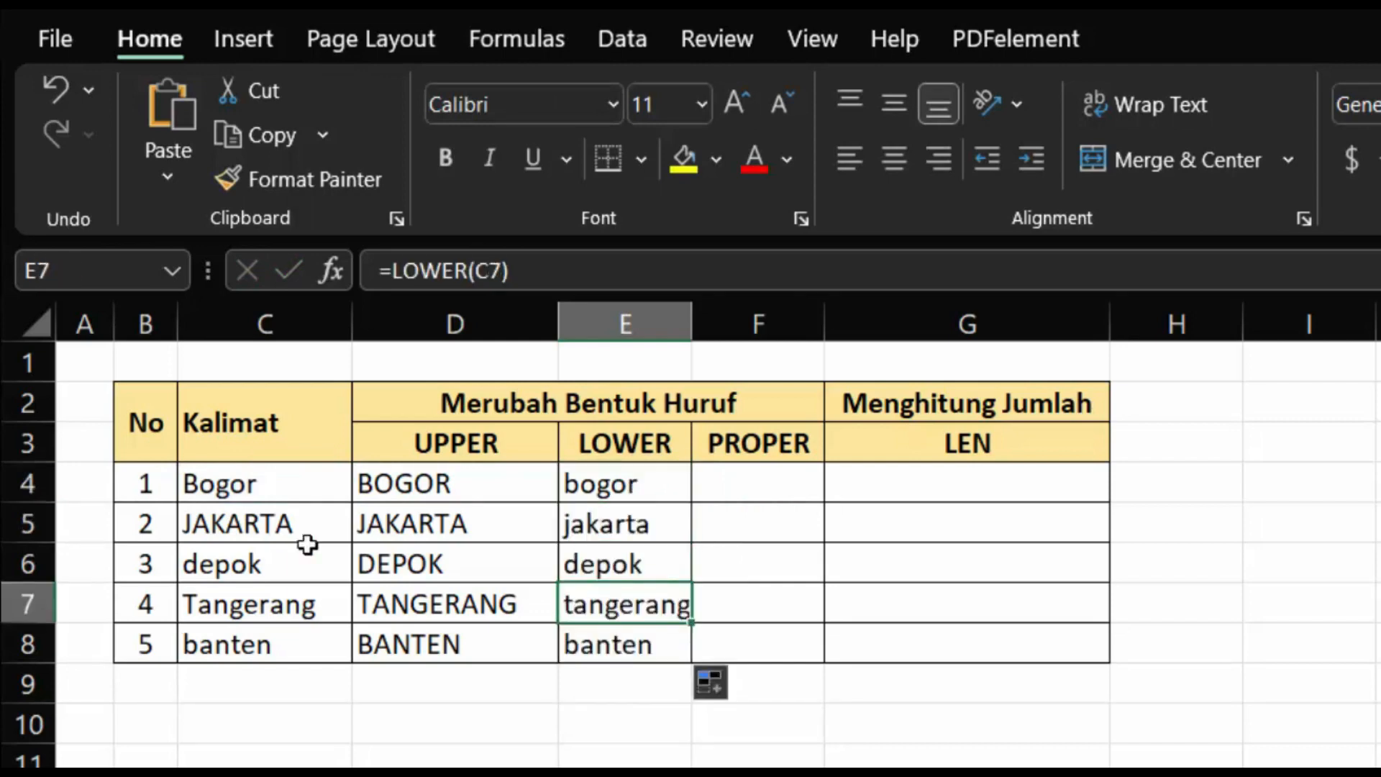
click(259, 526)
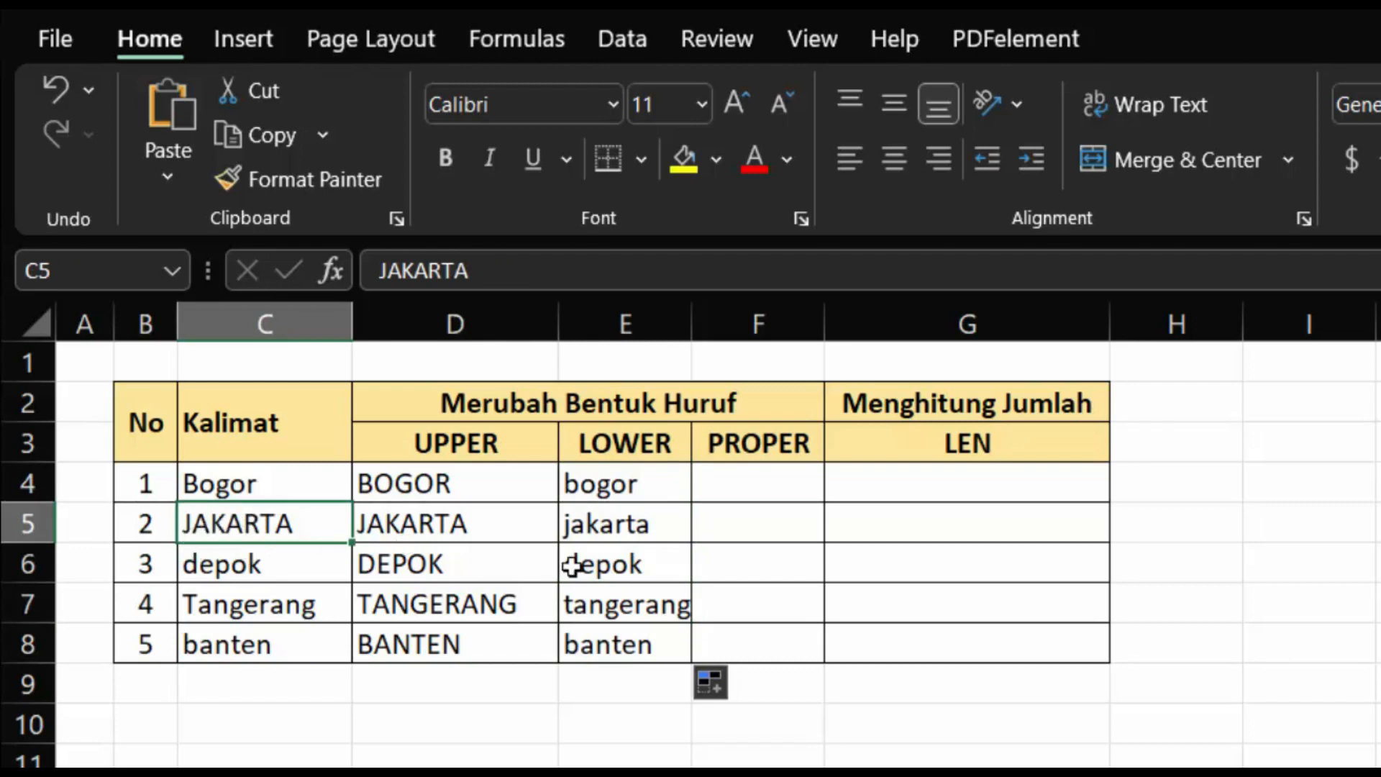
double_click(632, 524)
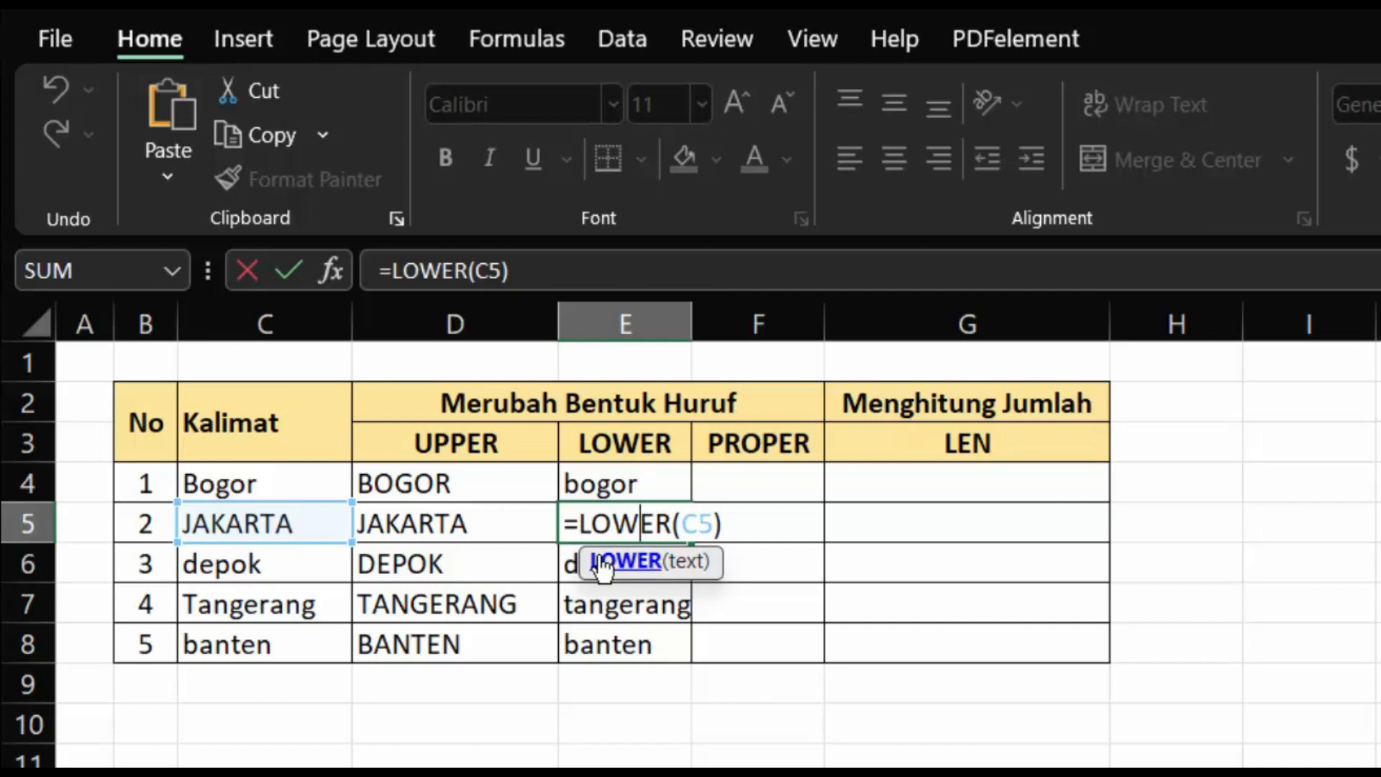
key(Return)
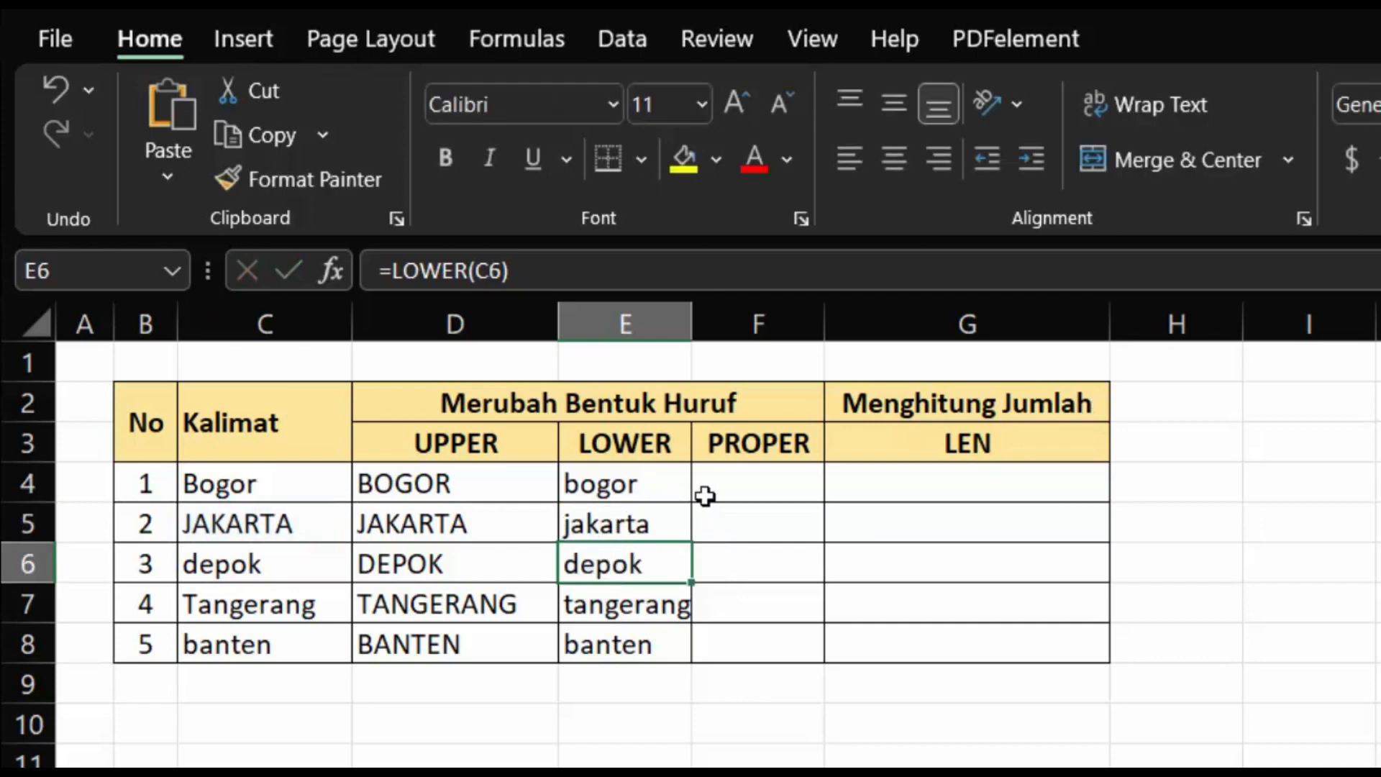
drag(702, 314, 709, 313)
Enter the formula =PROPER(C4) in cell F4 to capitalize only the first letter of the Kalimat entry.
click(788, 482)
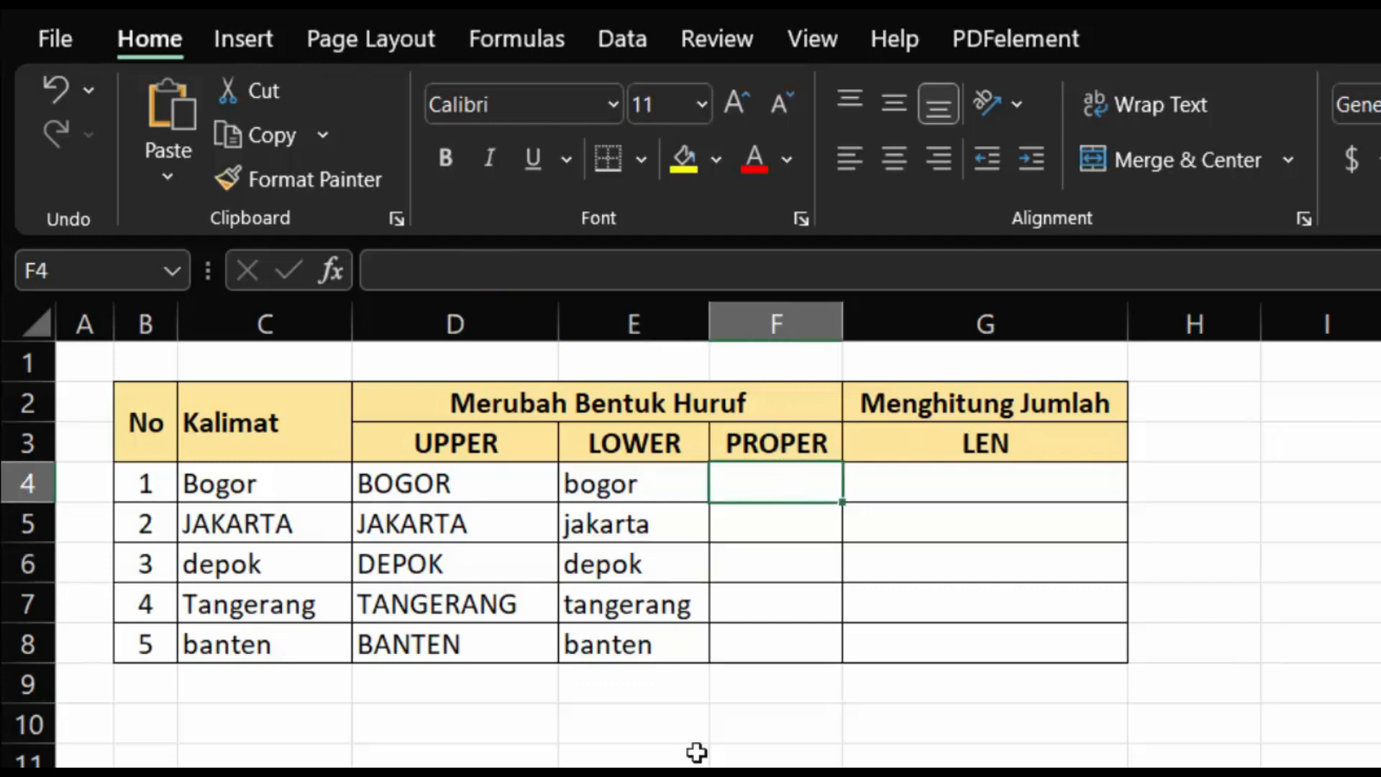
text(=pr)
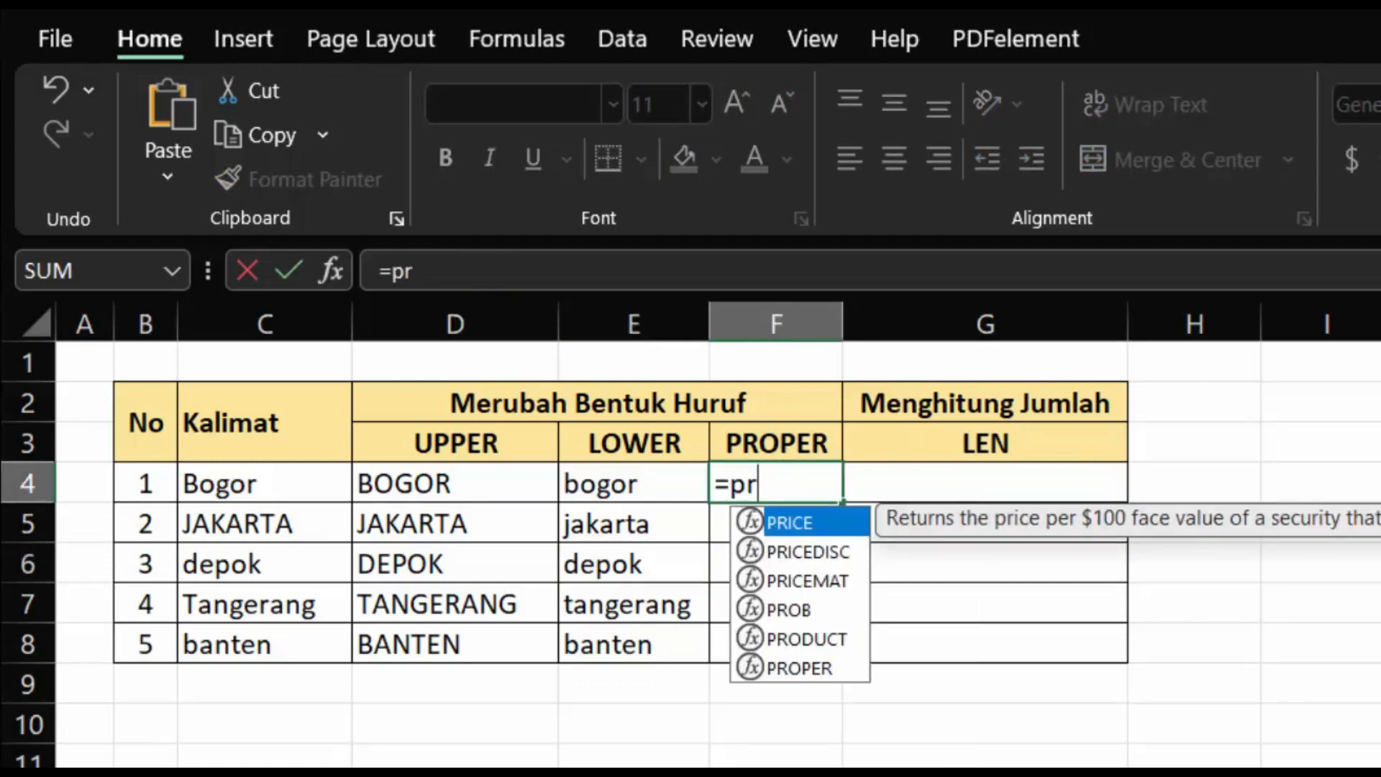
text(o)
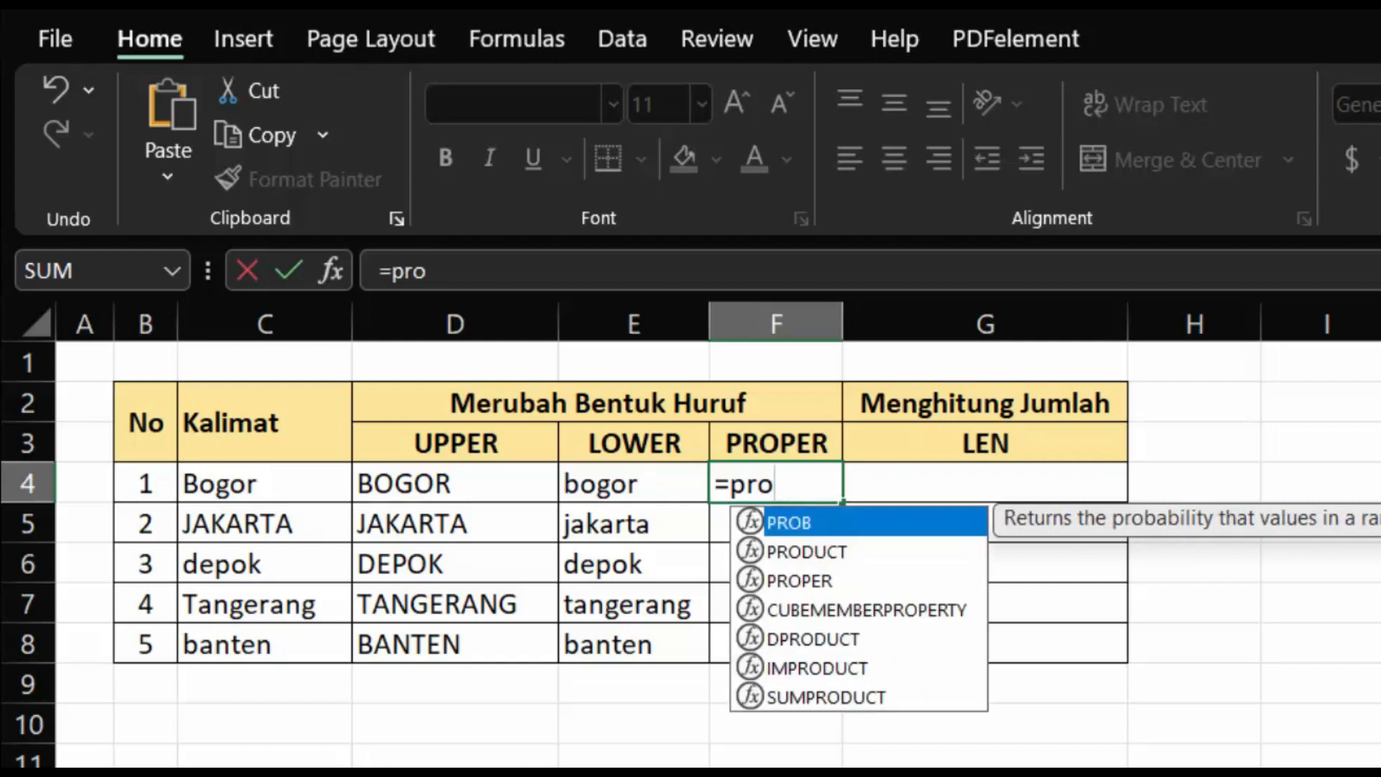
double_click(804, 583)
click(216, 485)
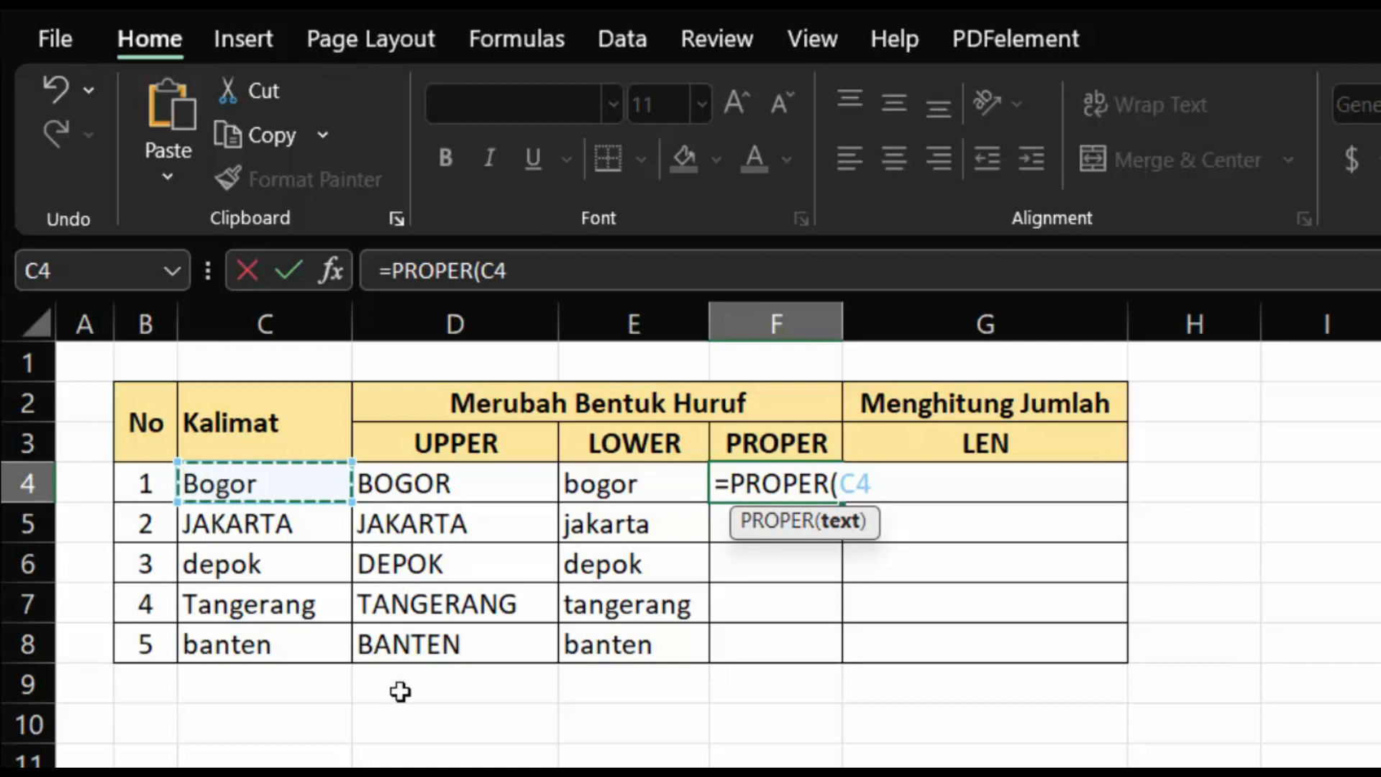
key(Return)
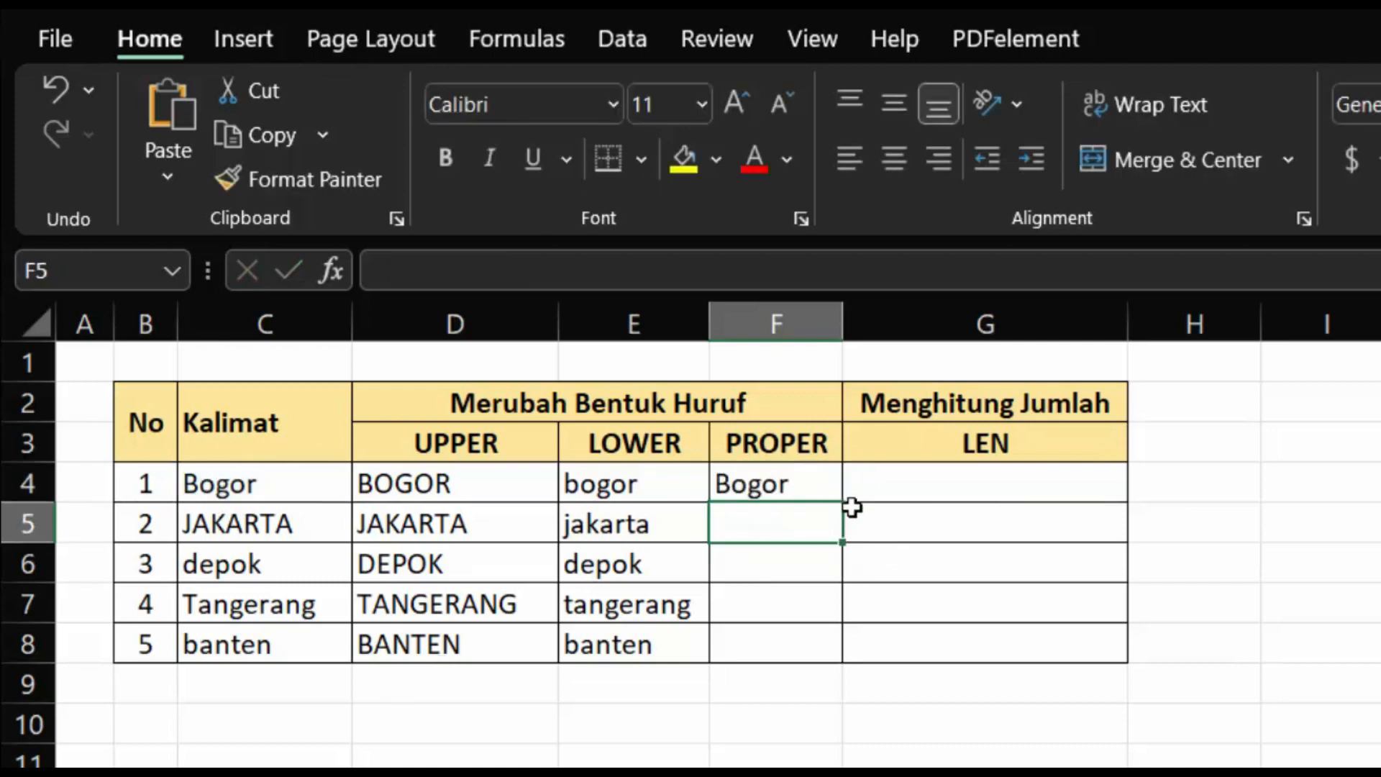
Fill the PROPER formula from F4 down through F8 and widen column F slightly to fit its text.
click(818, 484)
drag(840, 508, 845, 668)
click(771, 604)
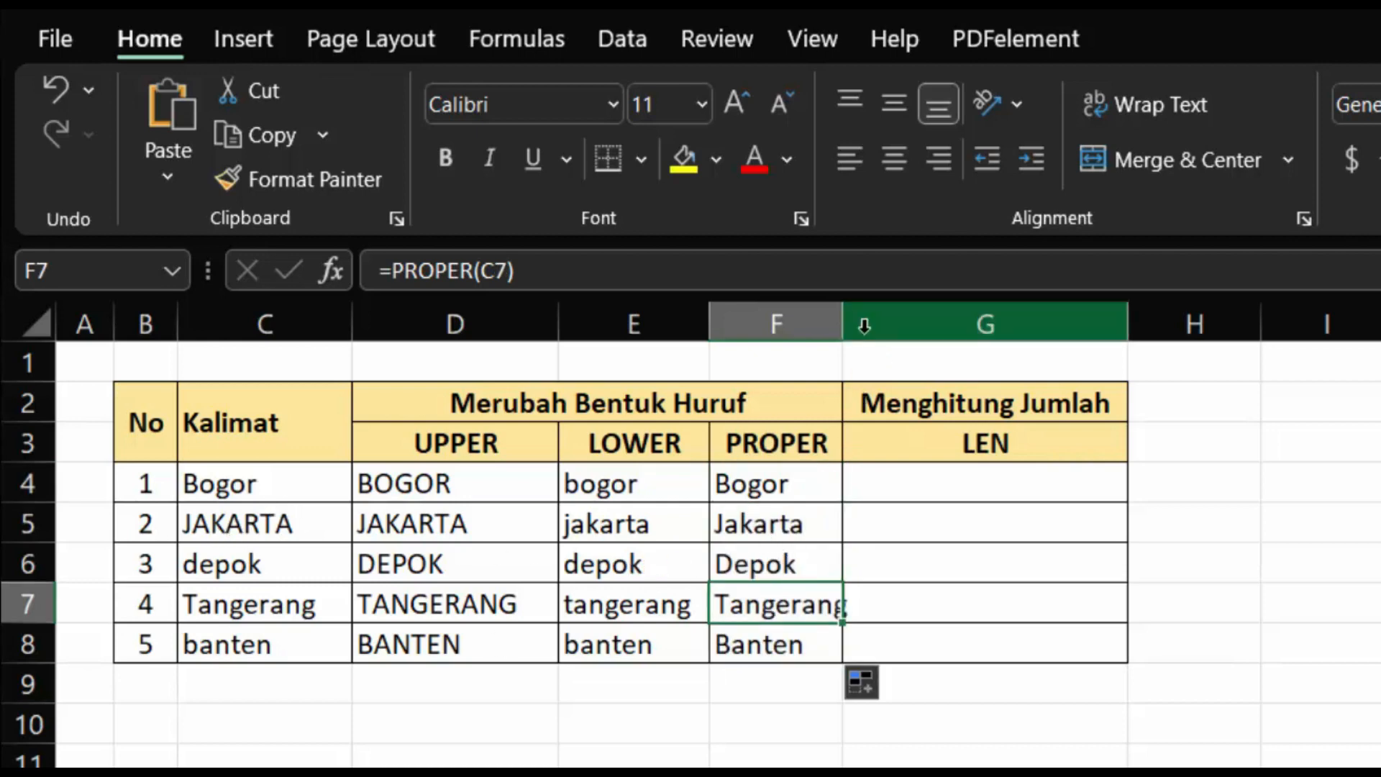
drag(843, 322, 868, 330)
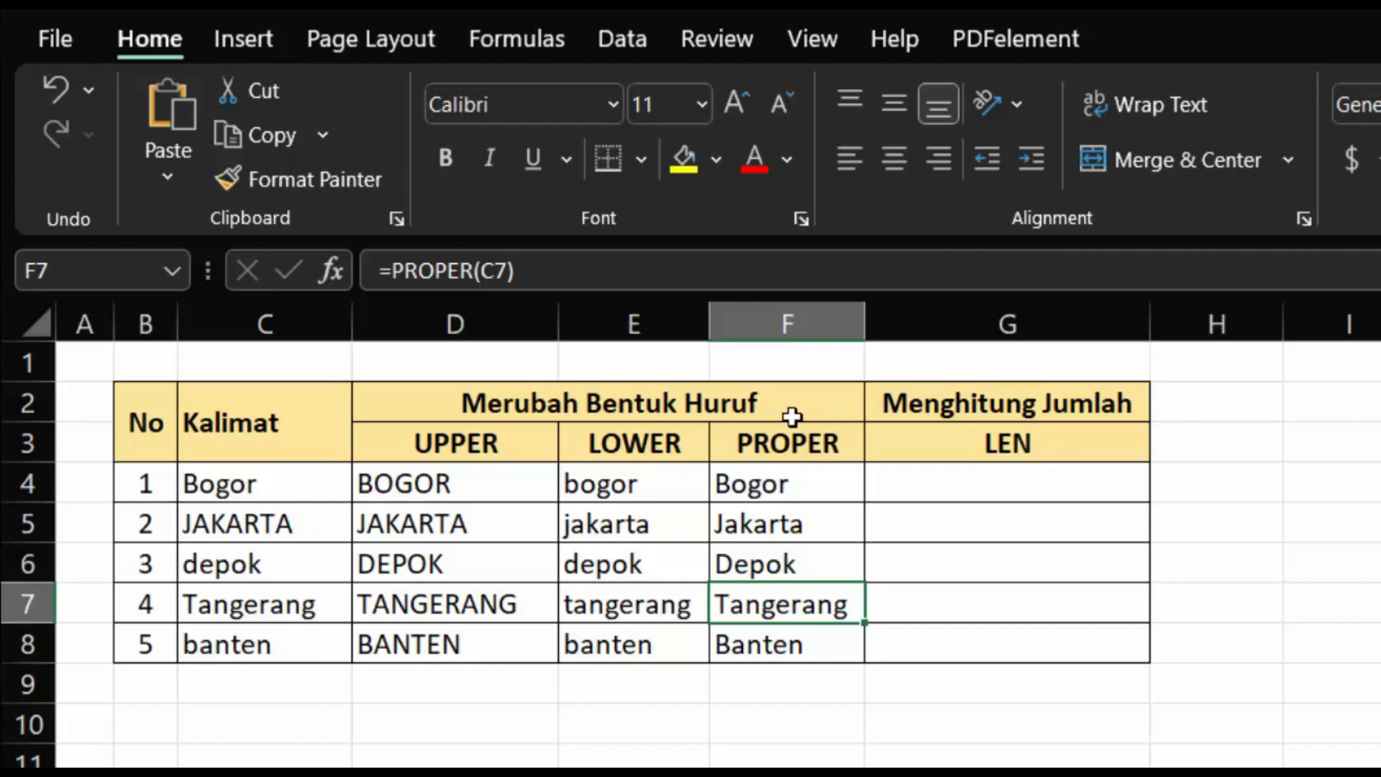
Enter =LEN(C4) in cell G4 to count the Kalimat entry's characters and fill the formula down through G8.
click(995, 471)
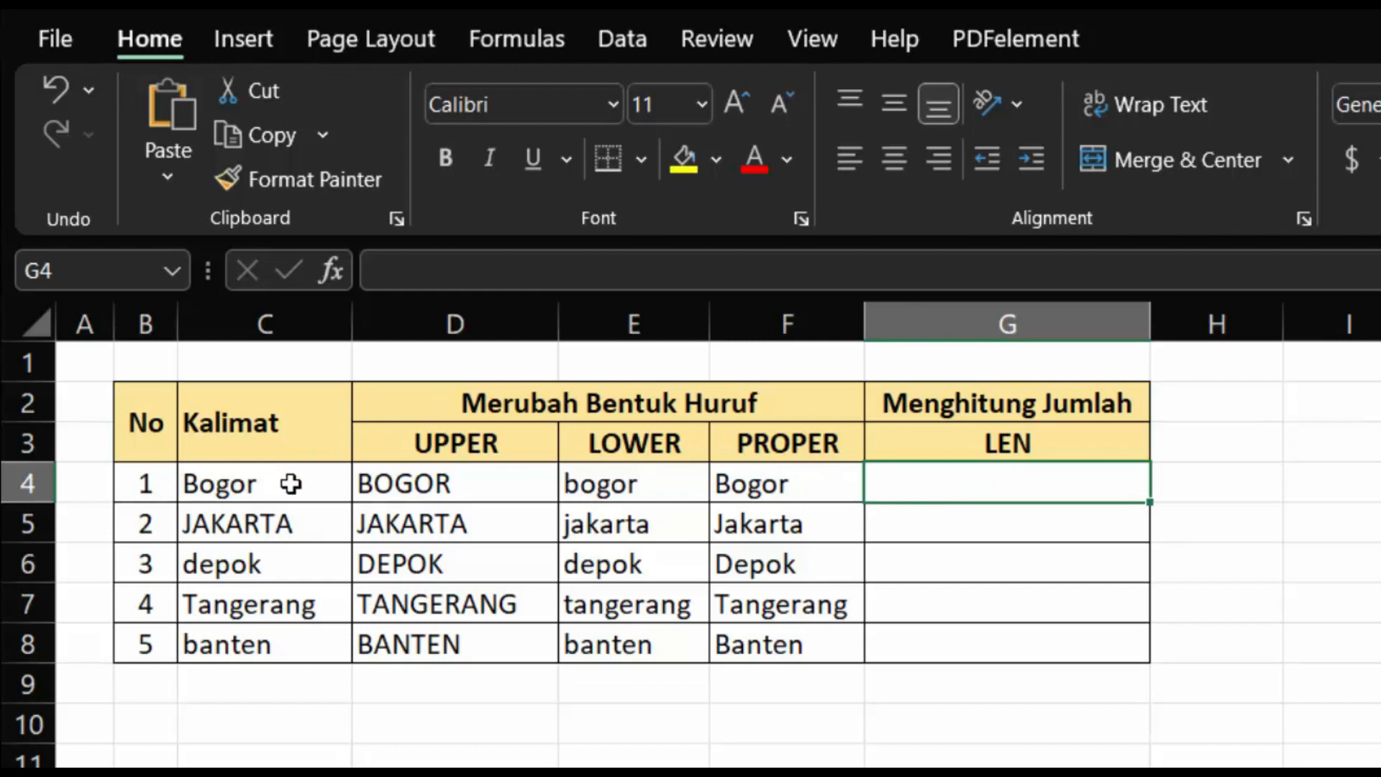
text(=)
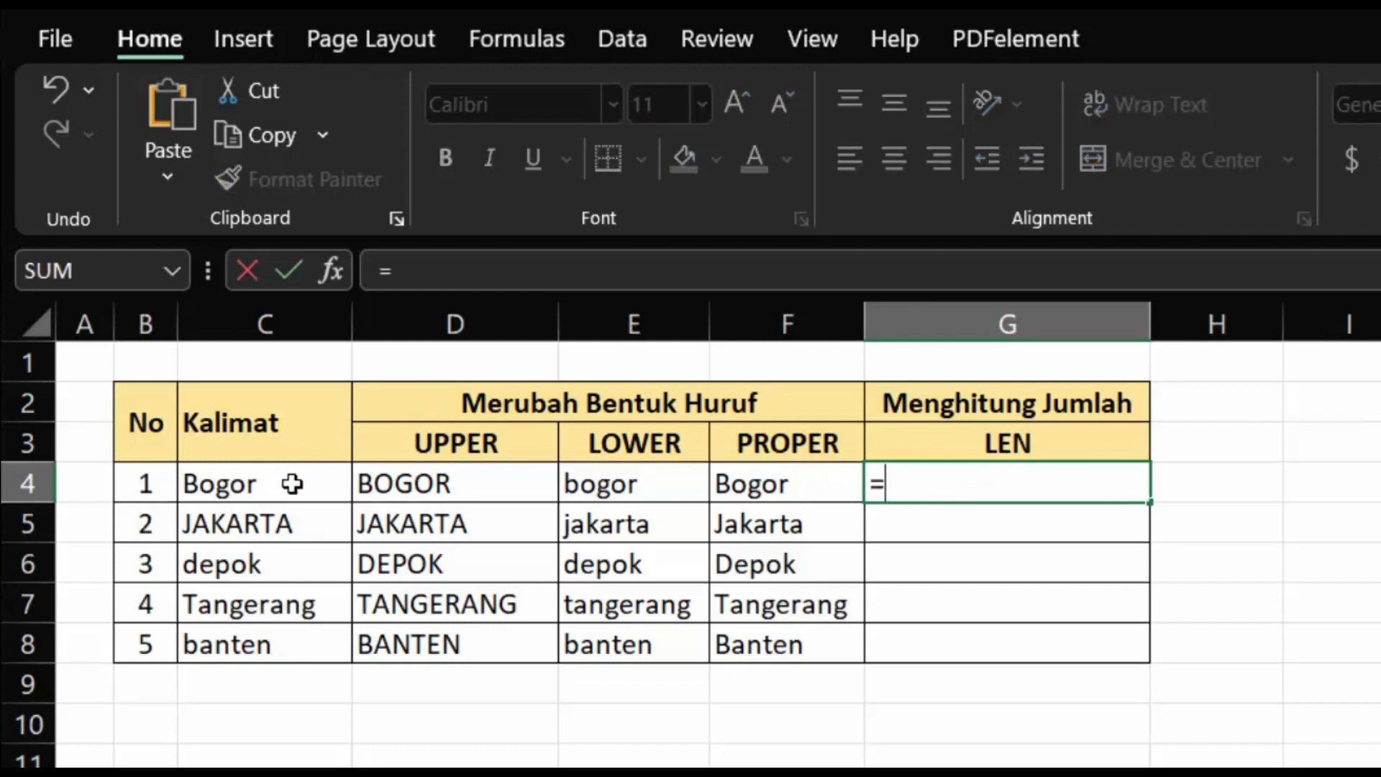
text(len)
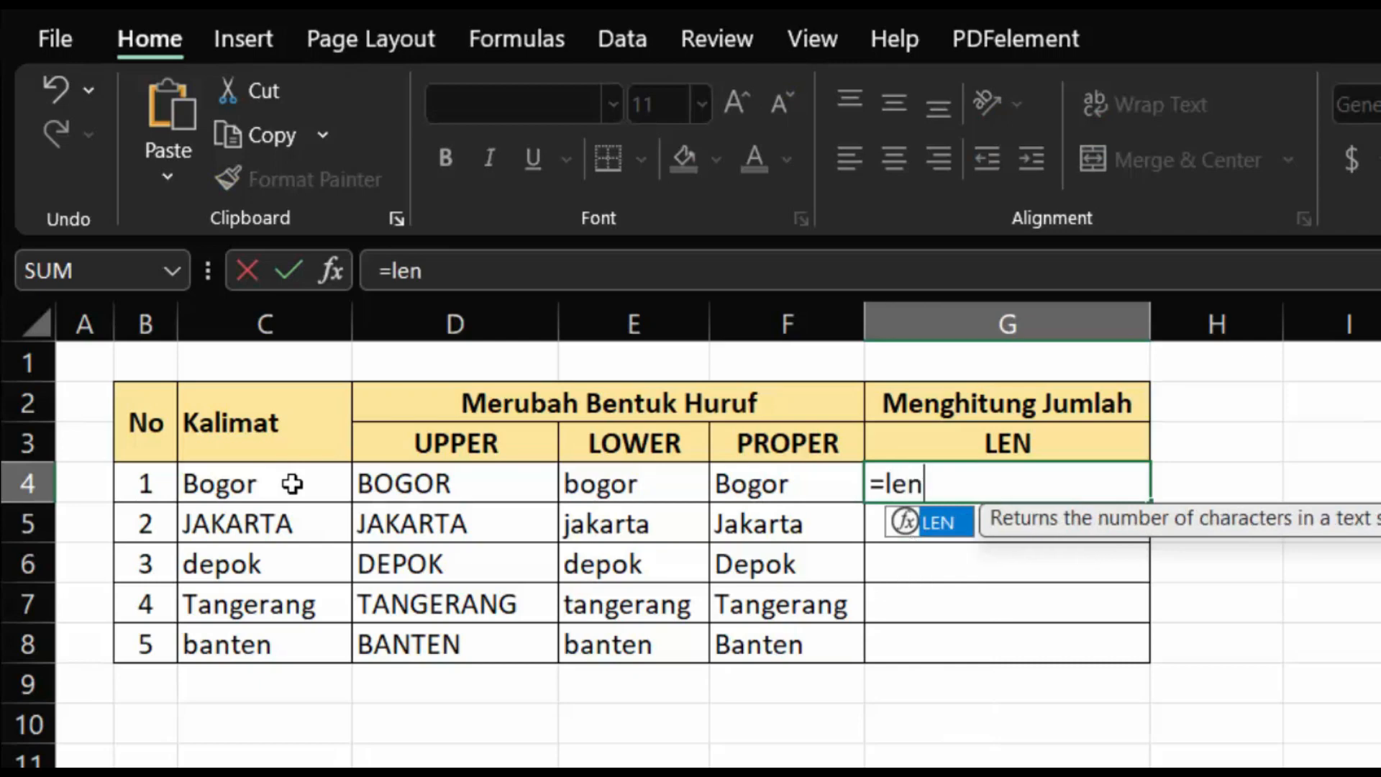
key(Tab)
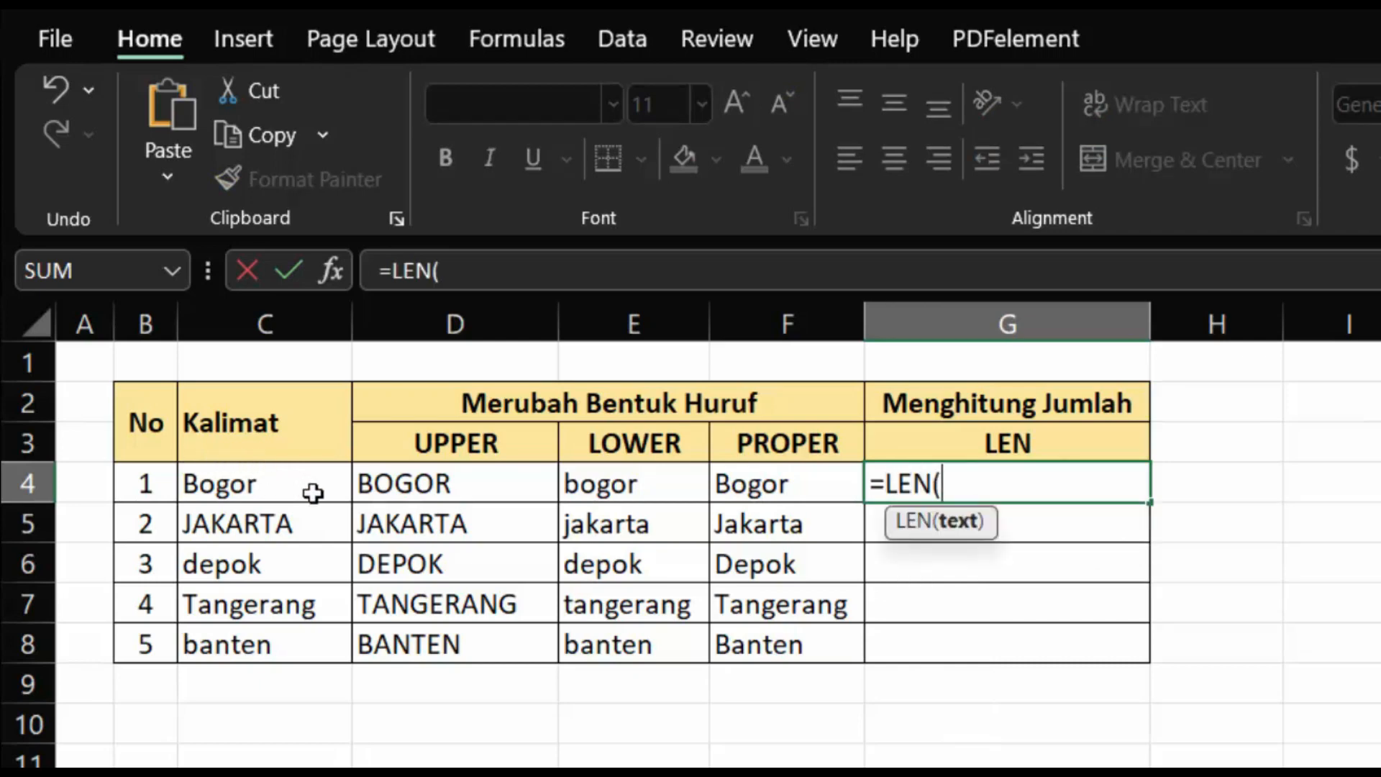
click(271, 484)
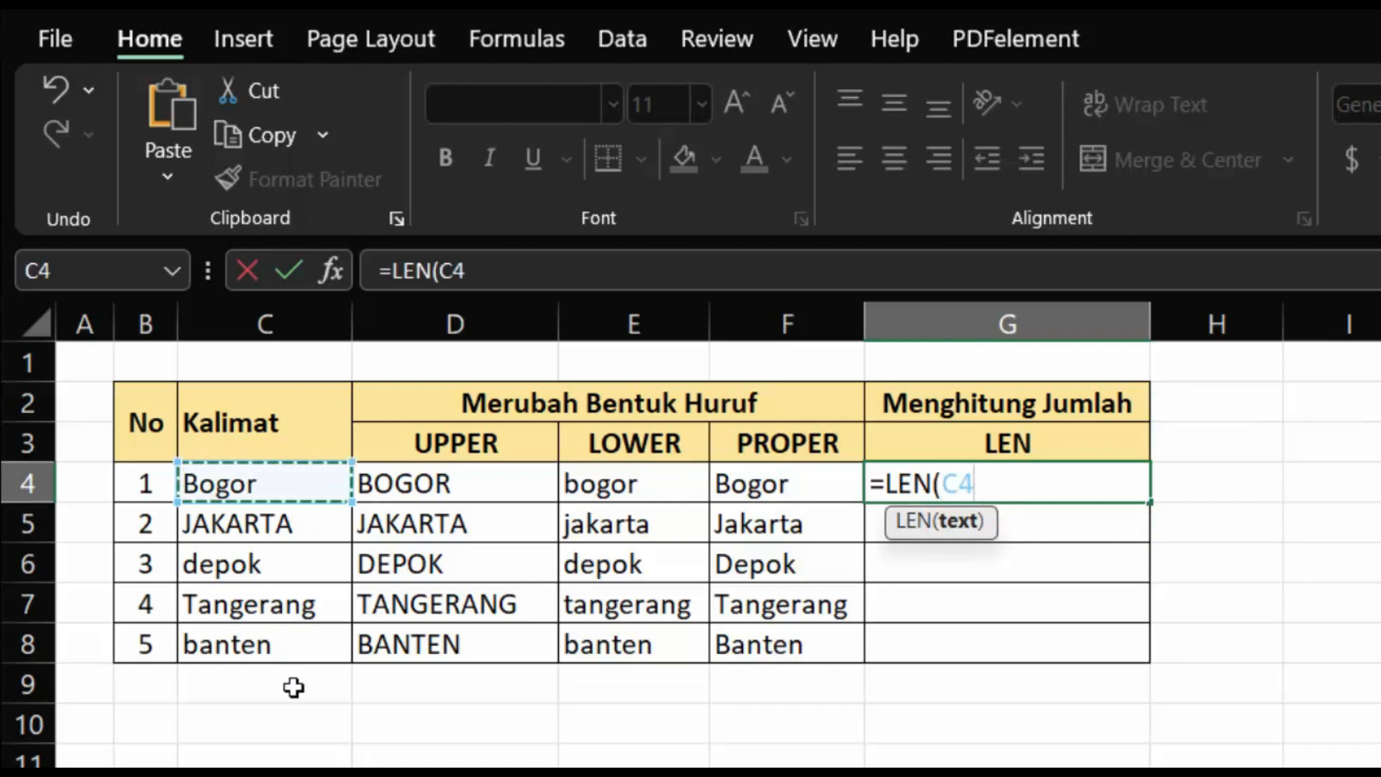
key(Return)
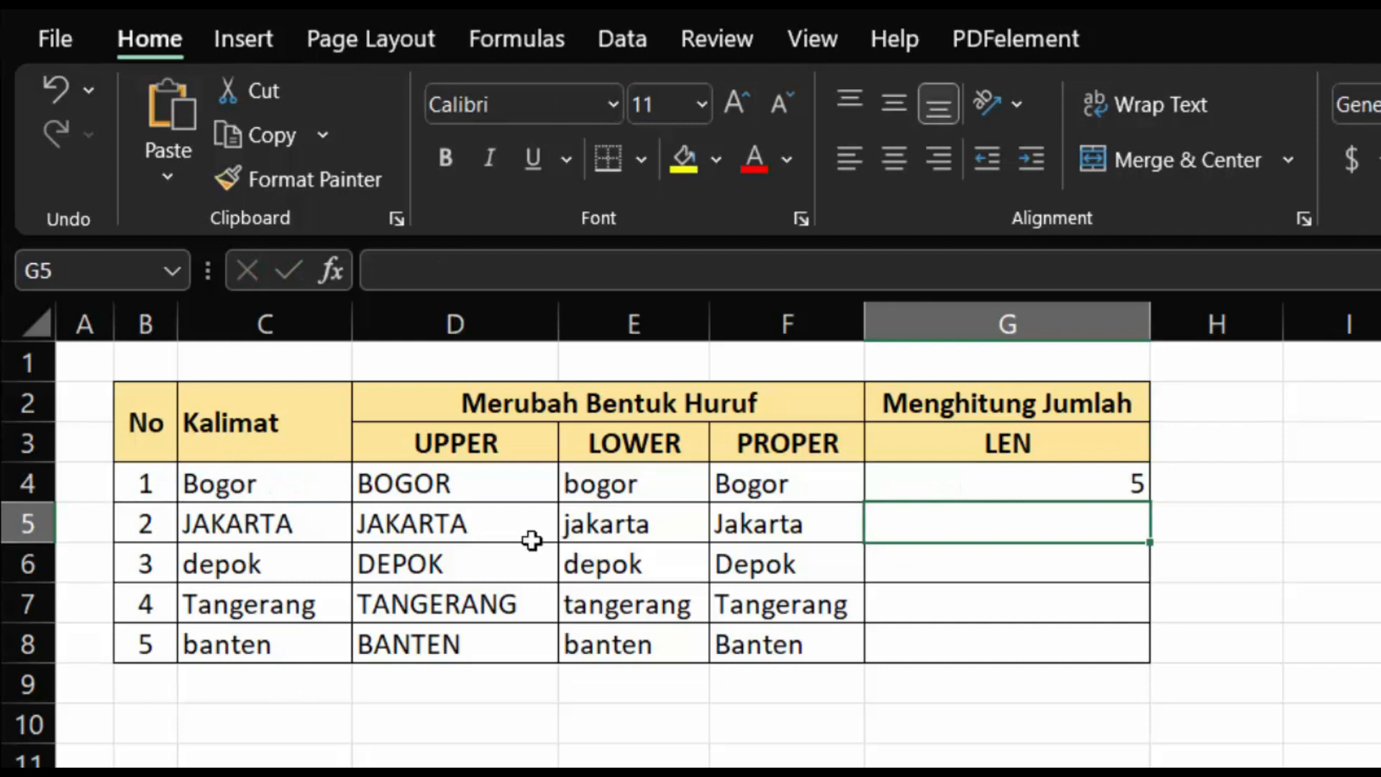
click(951, 478)
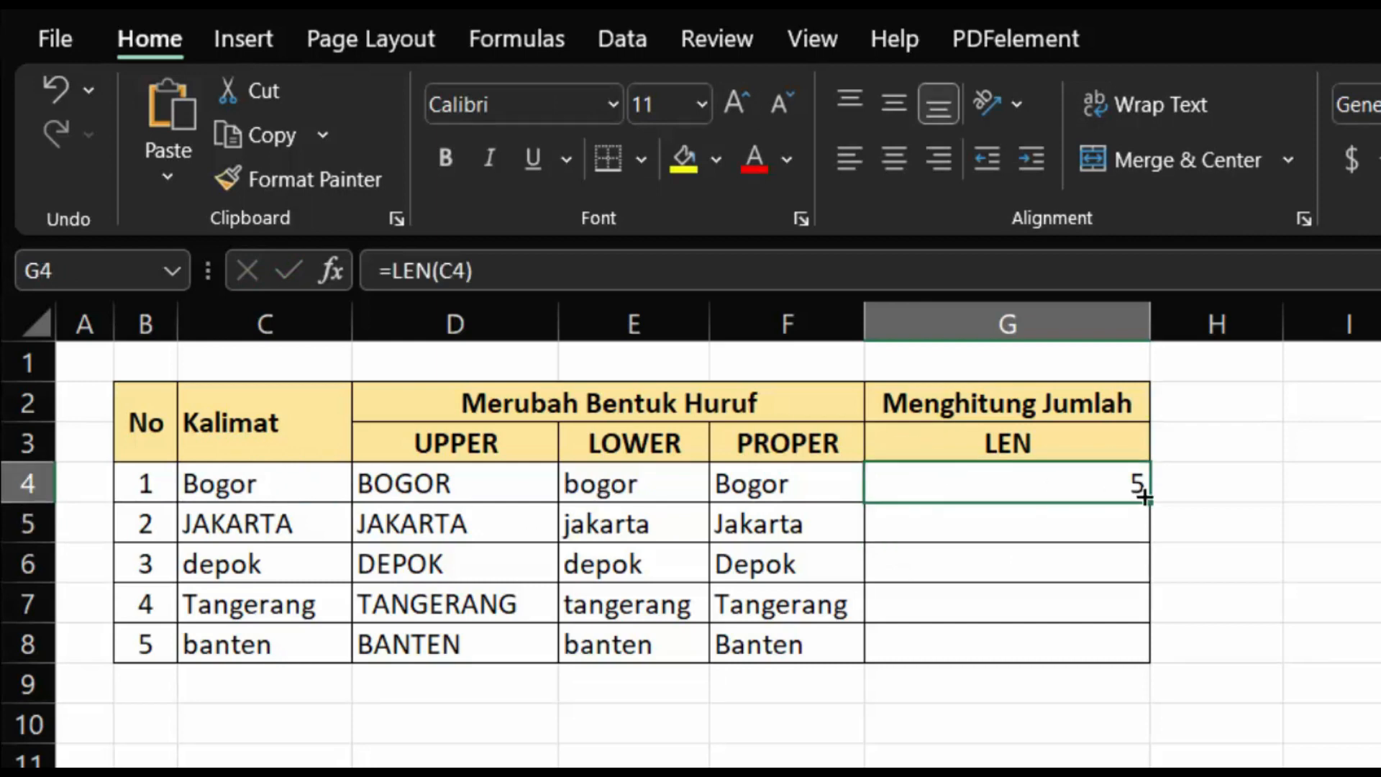
drag(1150, 503, 1153, 647)
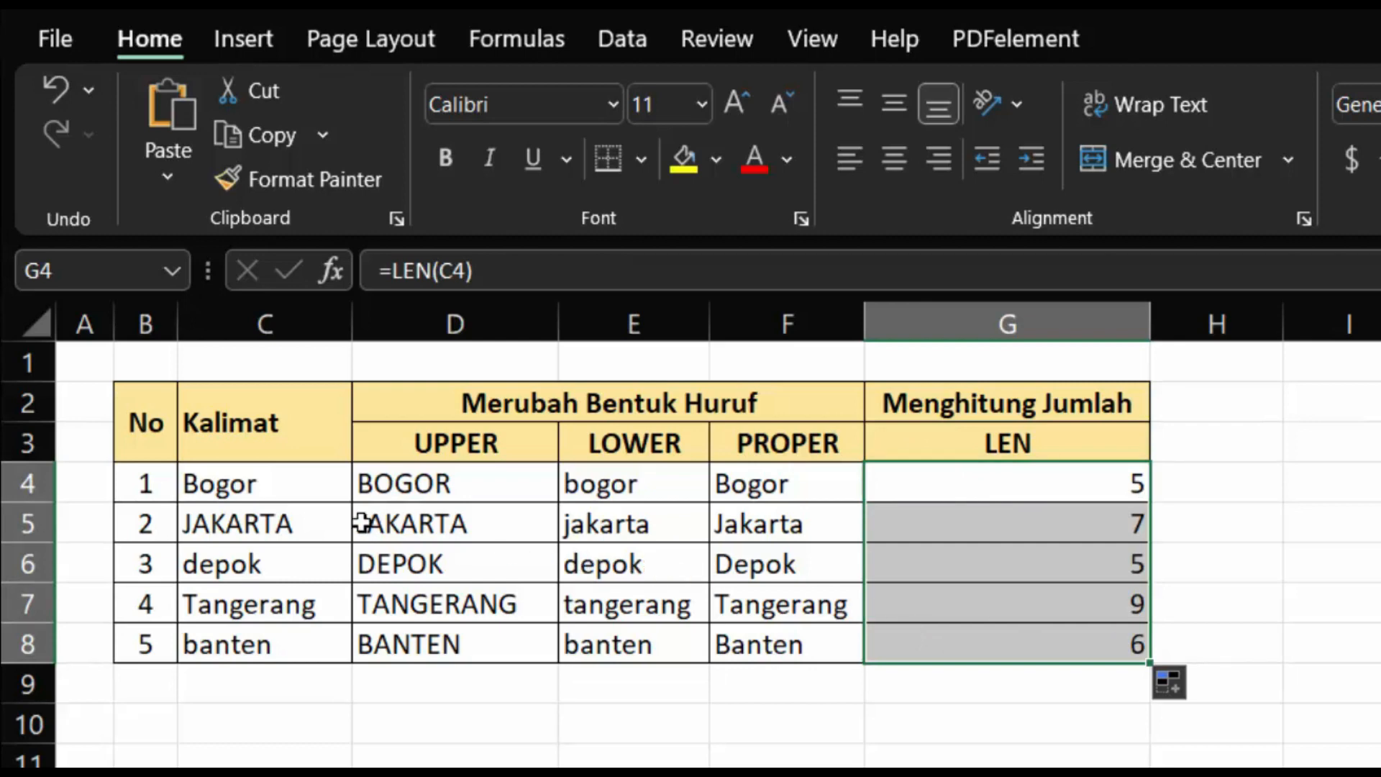
Add a trailing space after "depok" in cell C6 and check its LEN result in column G.
double_click(304, 561)
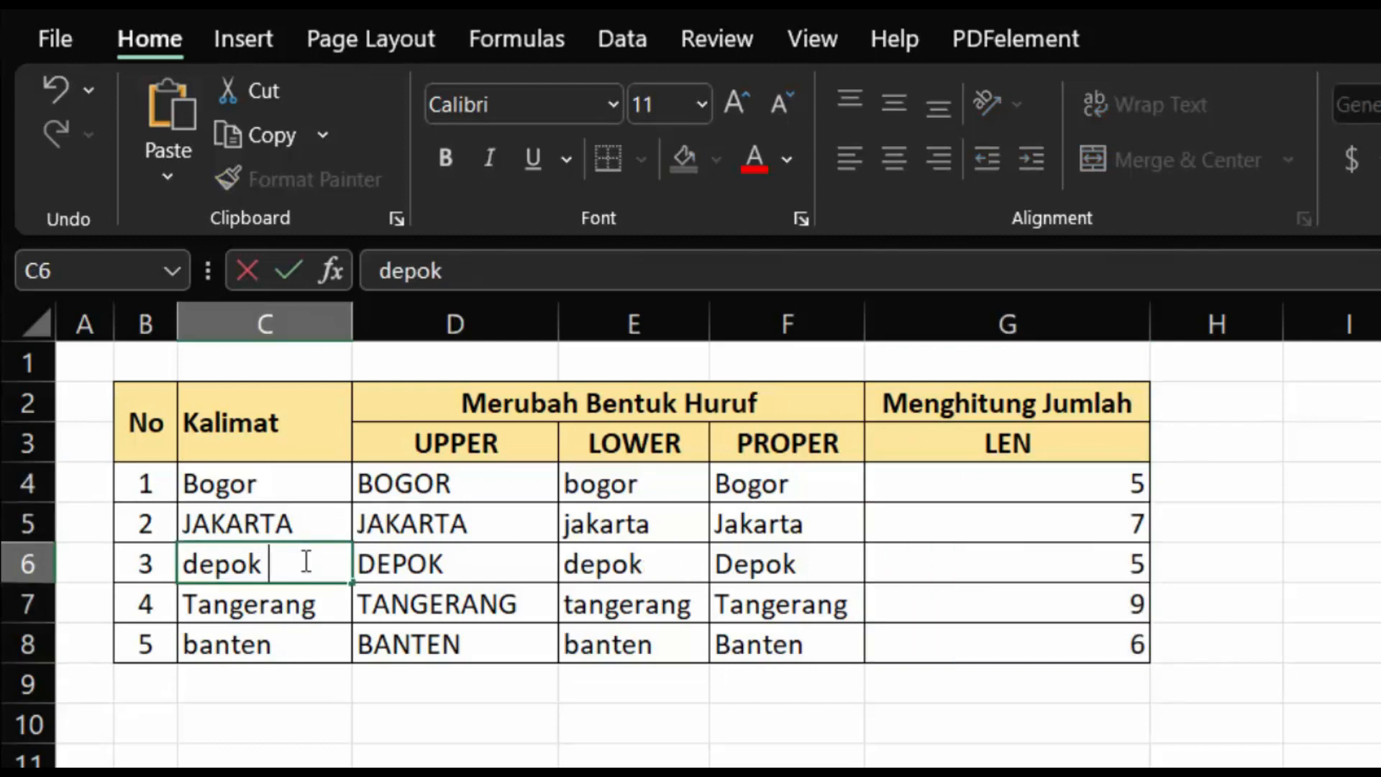
key(Return)
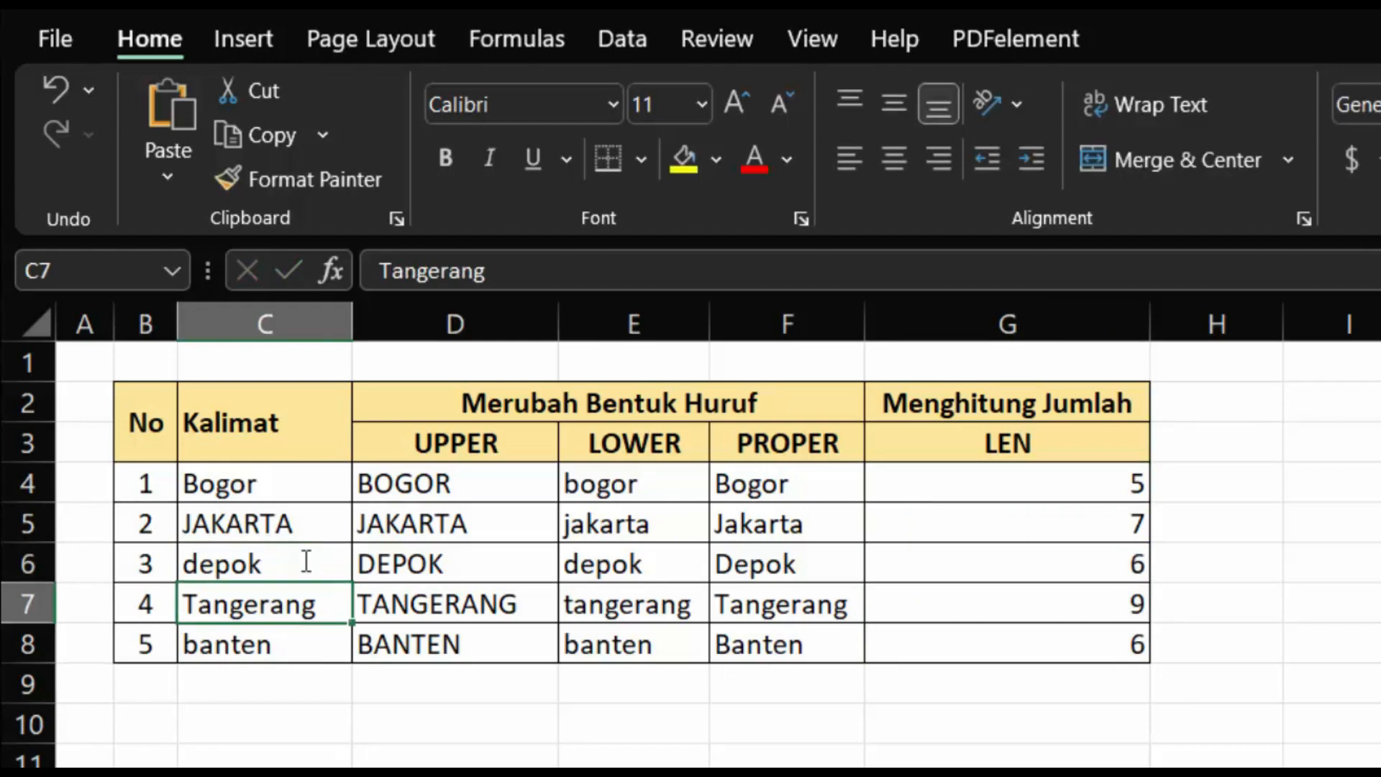
click(994, 553)
Extend the Kalimat entry in cell C6 to read "depok baru" and check its character count in the LEN column.
double_click(277, 558)
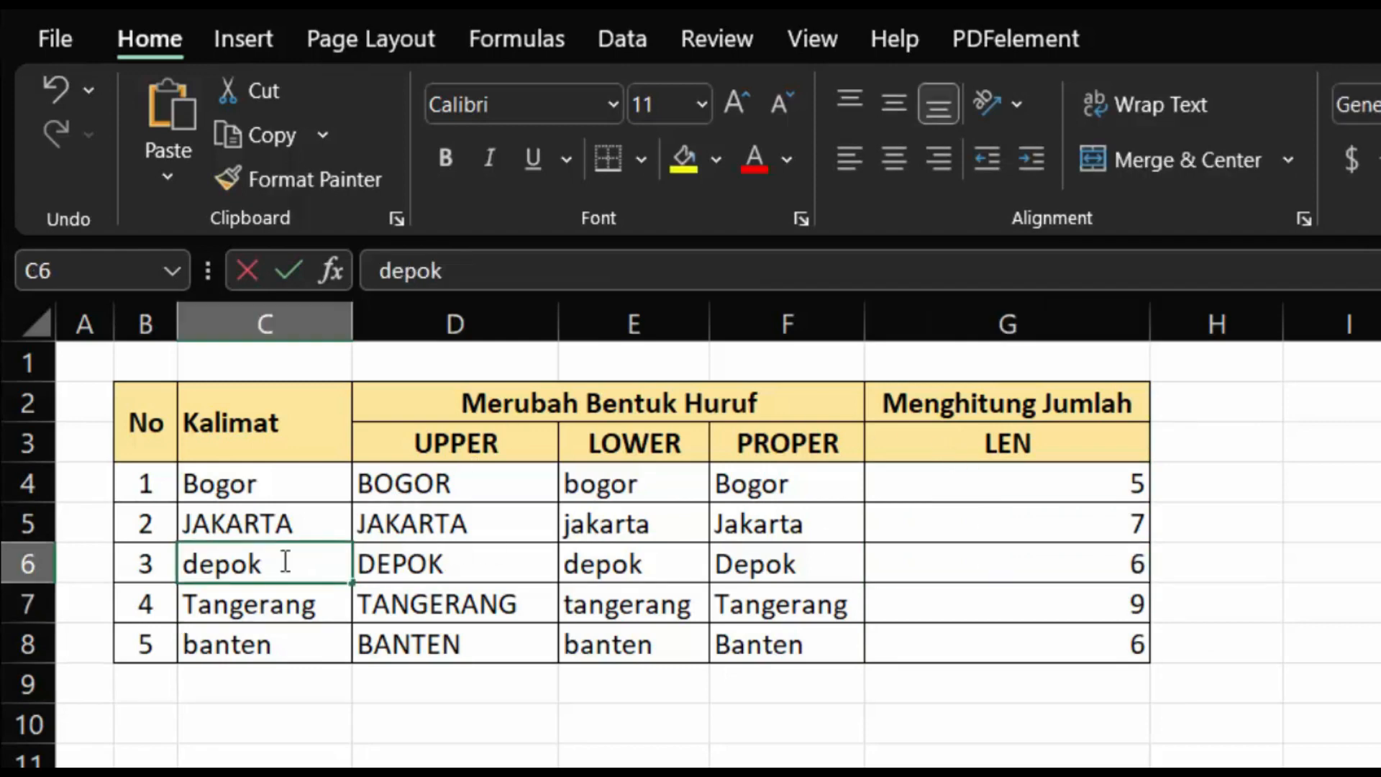
text(ba)
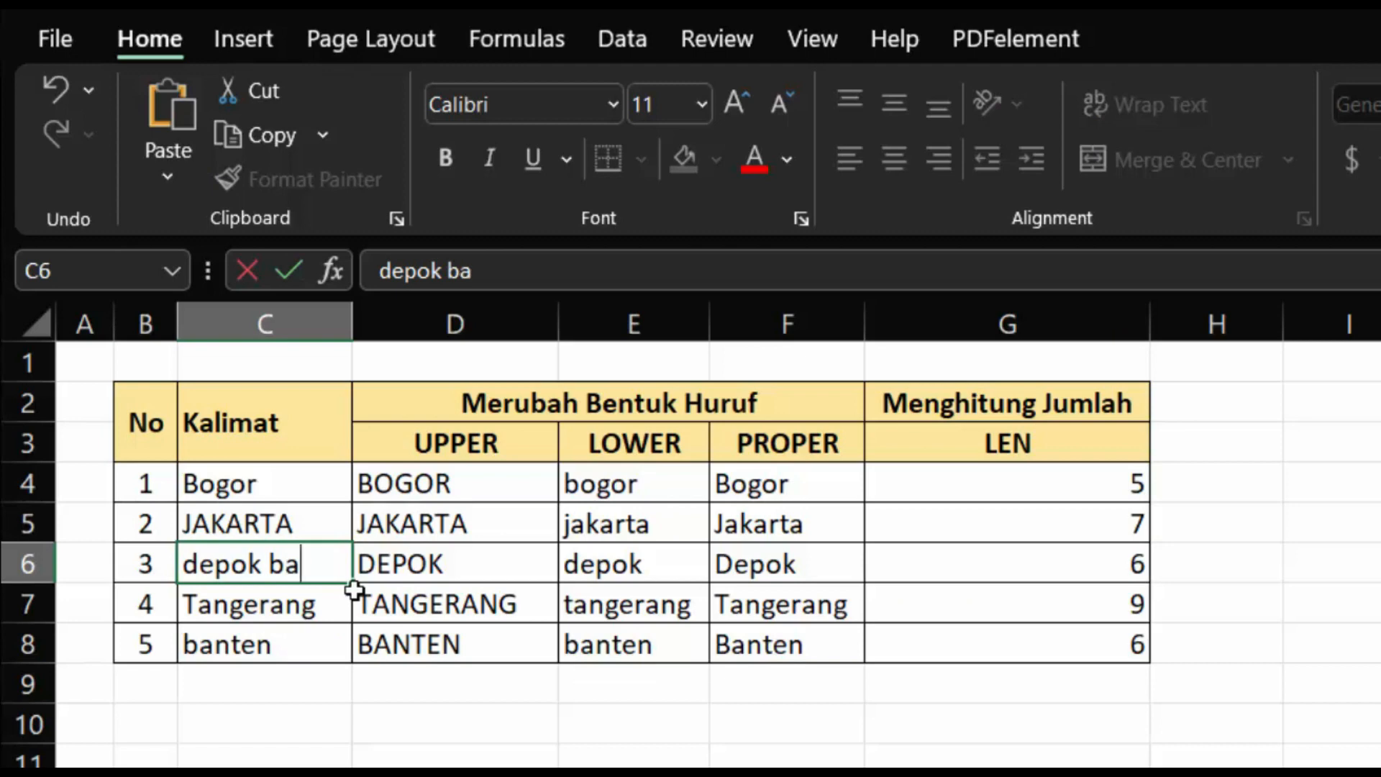
text(ru)
key(Return)
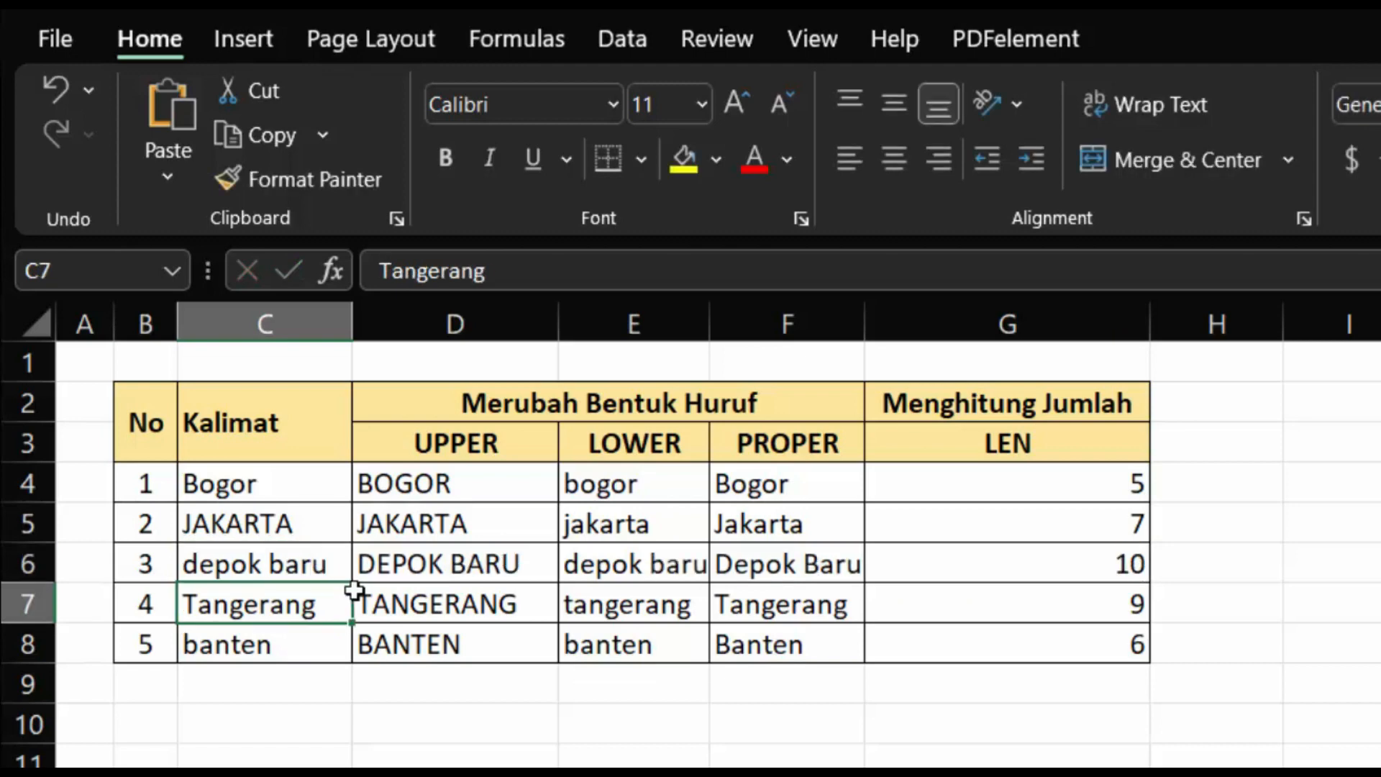
click(1080, 568)
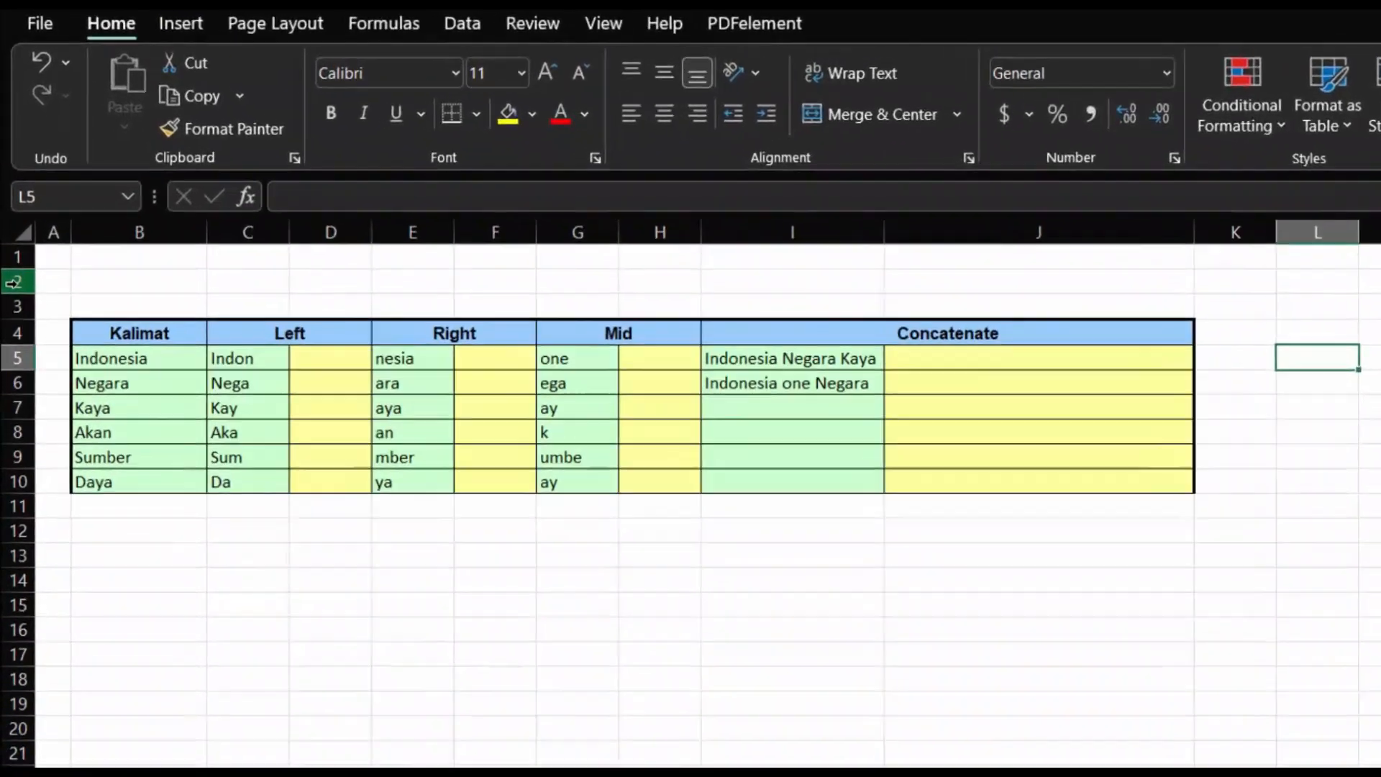
In the sheet with the Left, Right, Mid and Concatenate table, delete the empty rows 2 and 3 above the table.
drag(13, 217, 12, 232)
drag(17, 321, 11, 316)
right_click(12, 320)
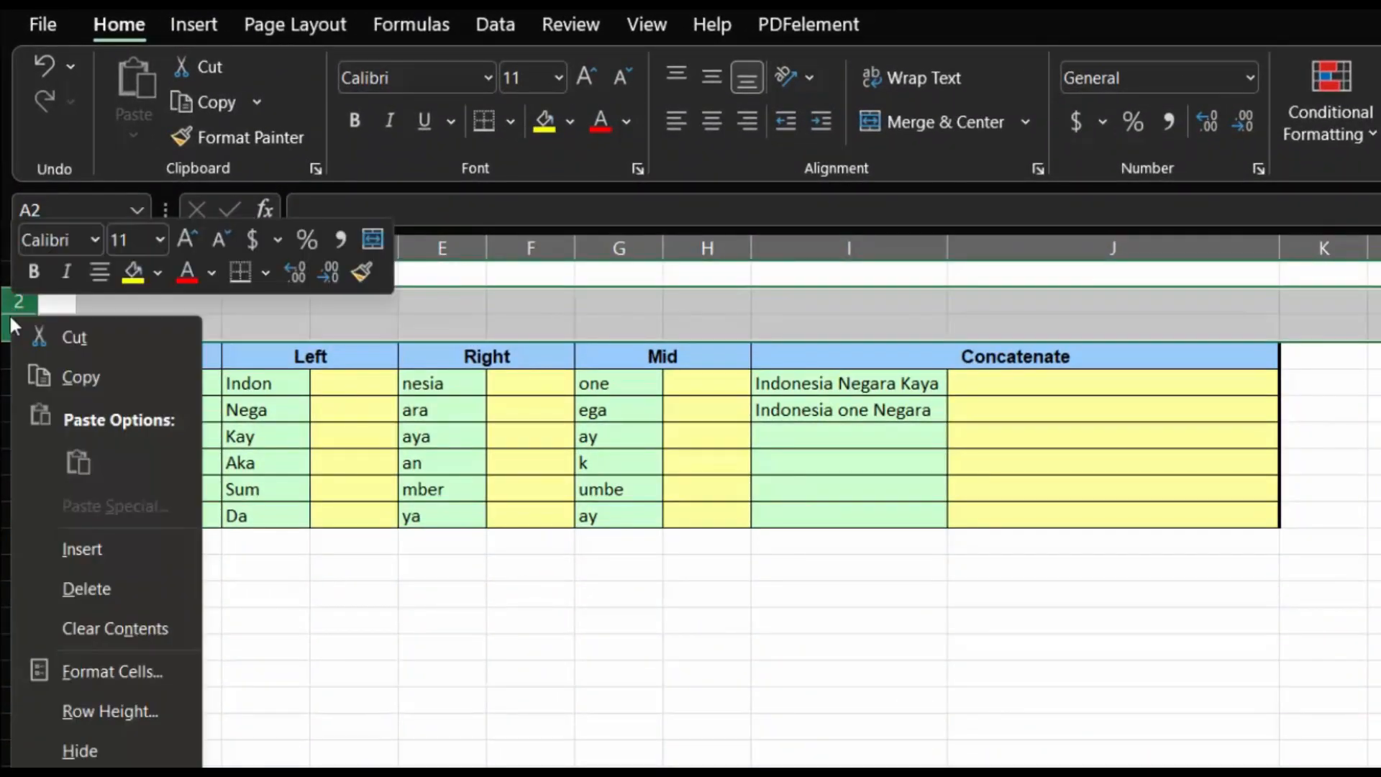
click(103, 579)
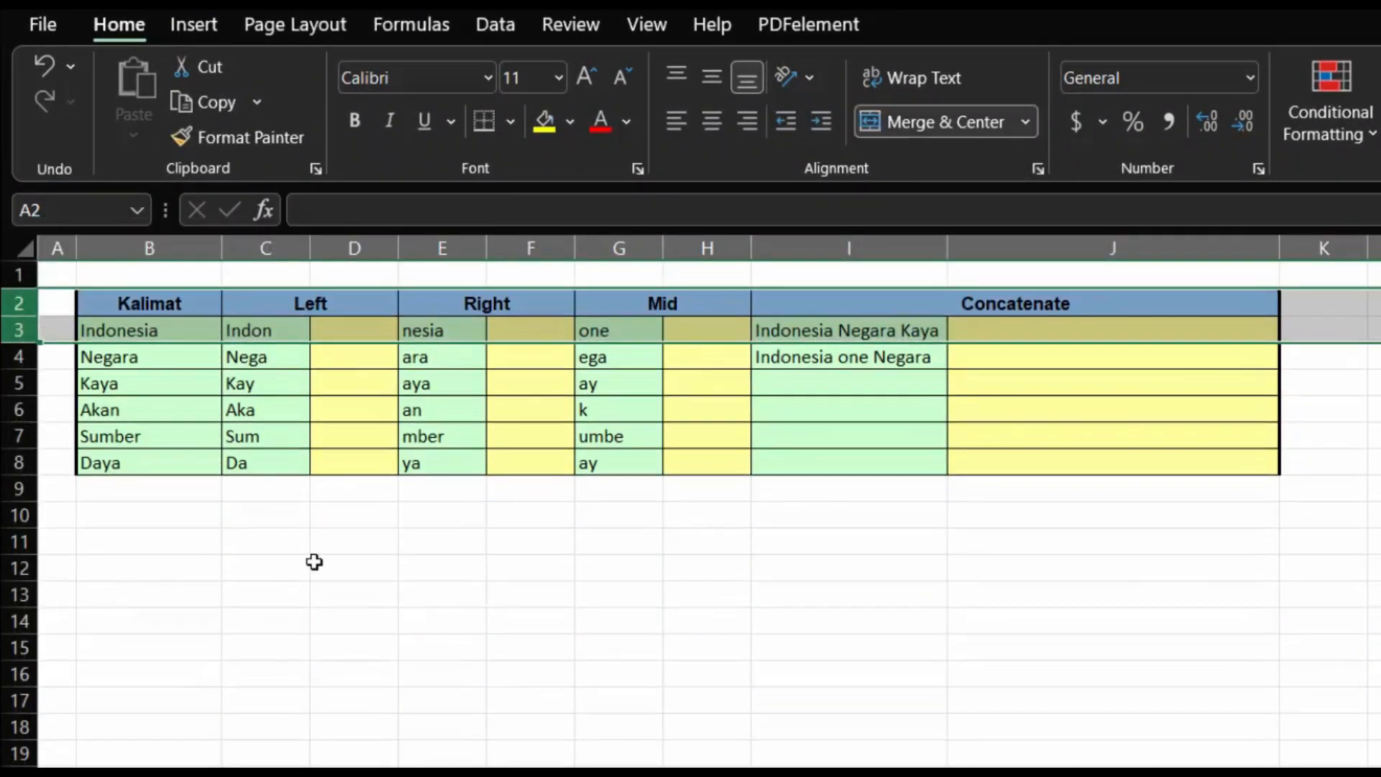
click(315, 562)
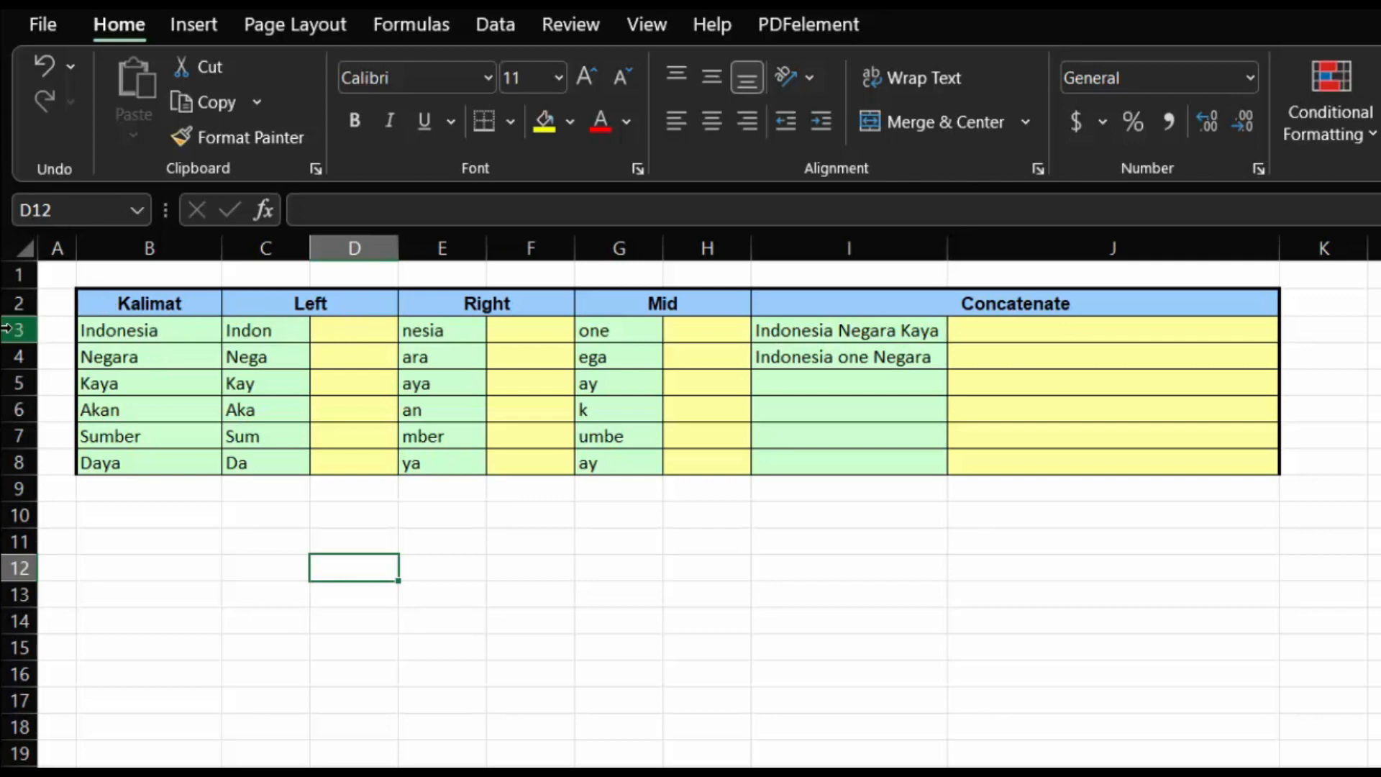
Increase the height of header row 2 to nearly double and center its text vertically.
drag(8, 317, 9, 338)
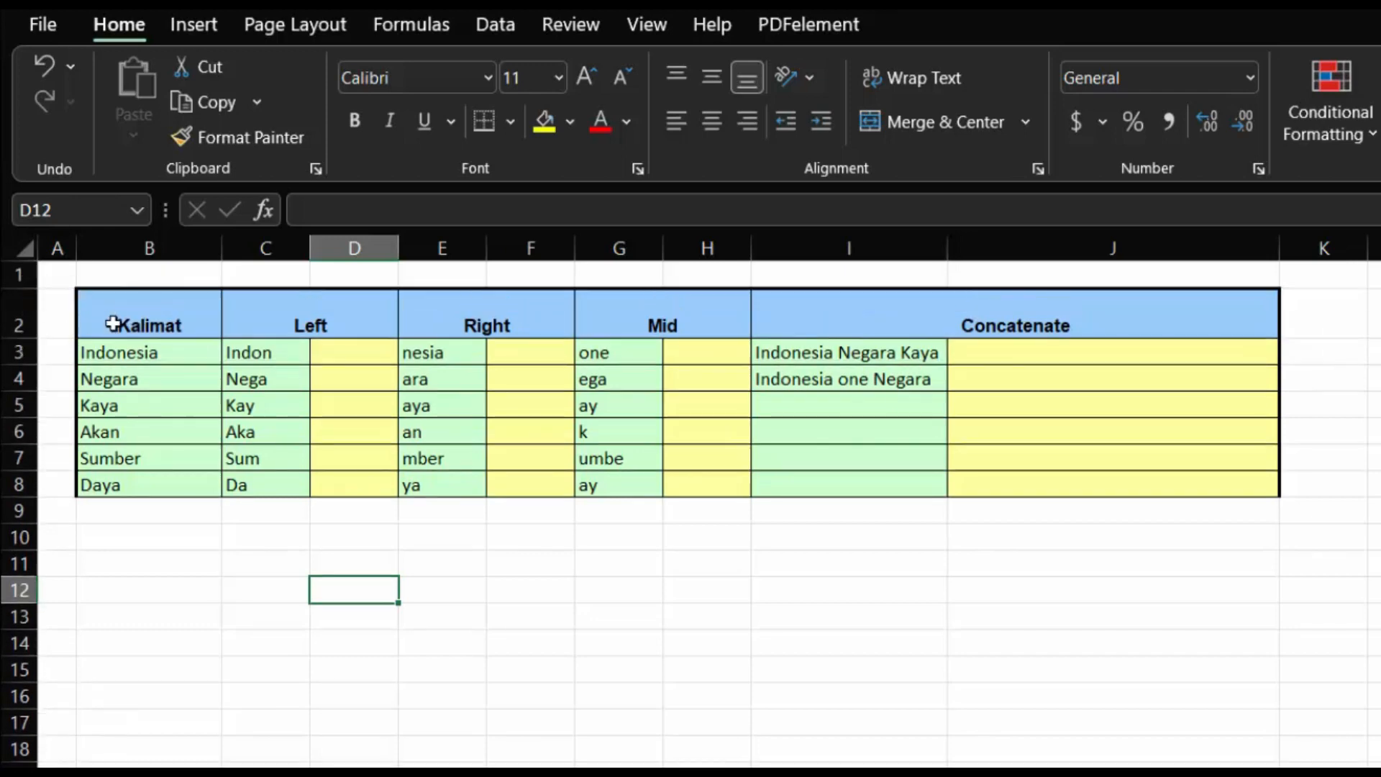
click(20, 317)
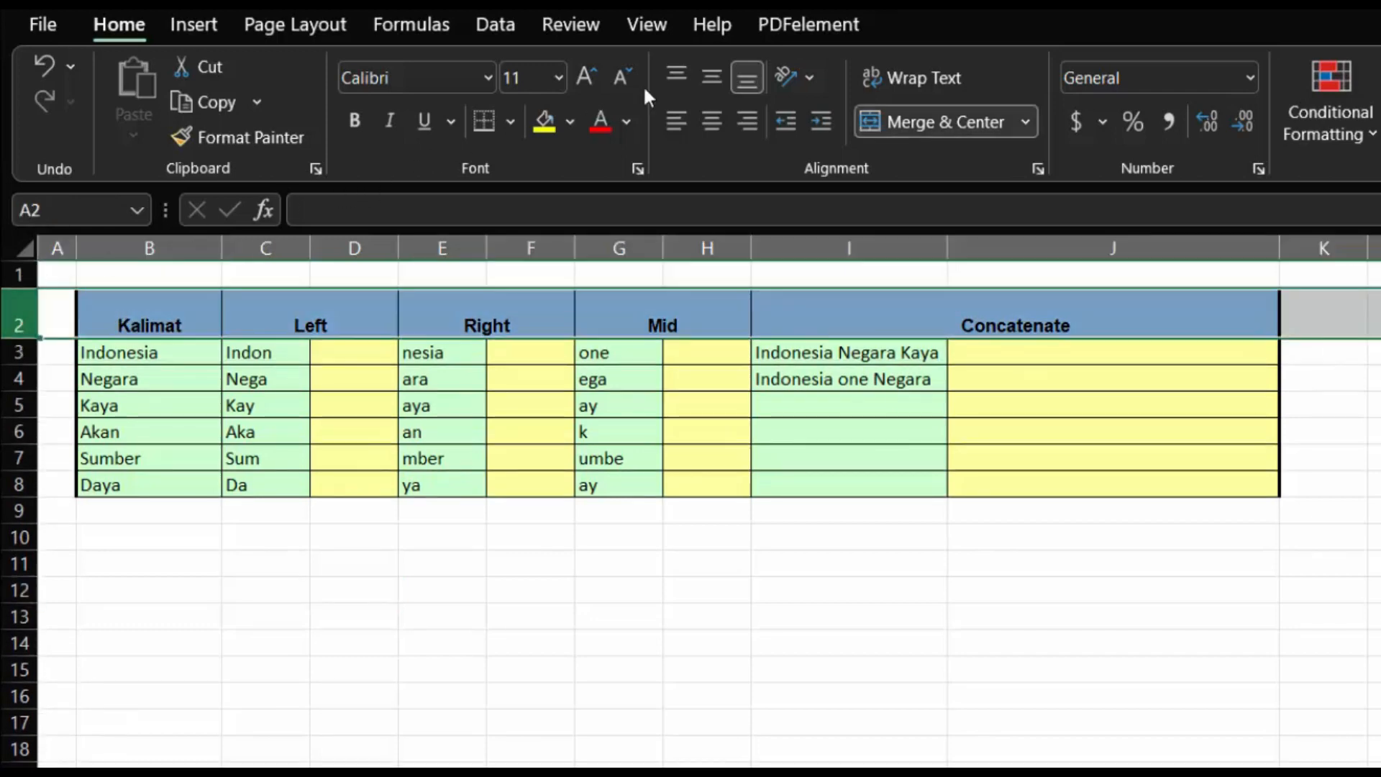
click(701, 80)
click(192, 508)
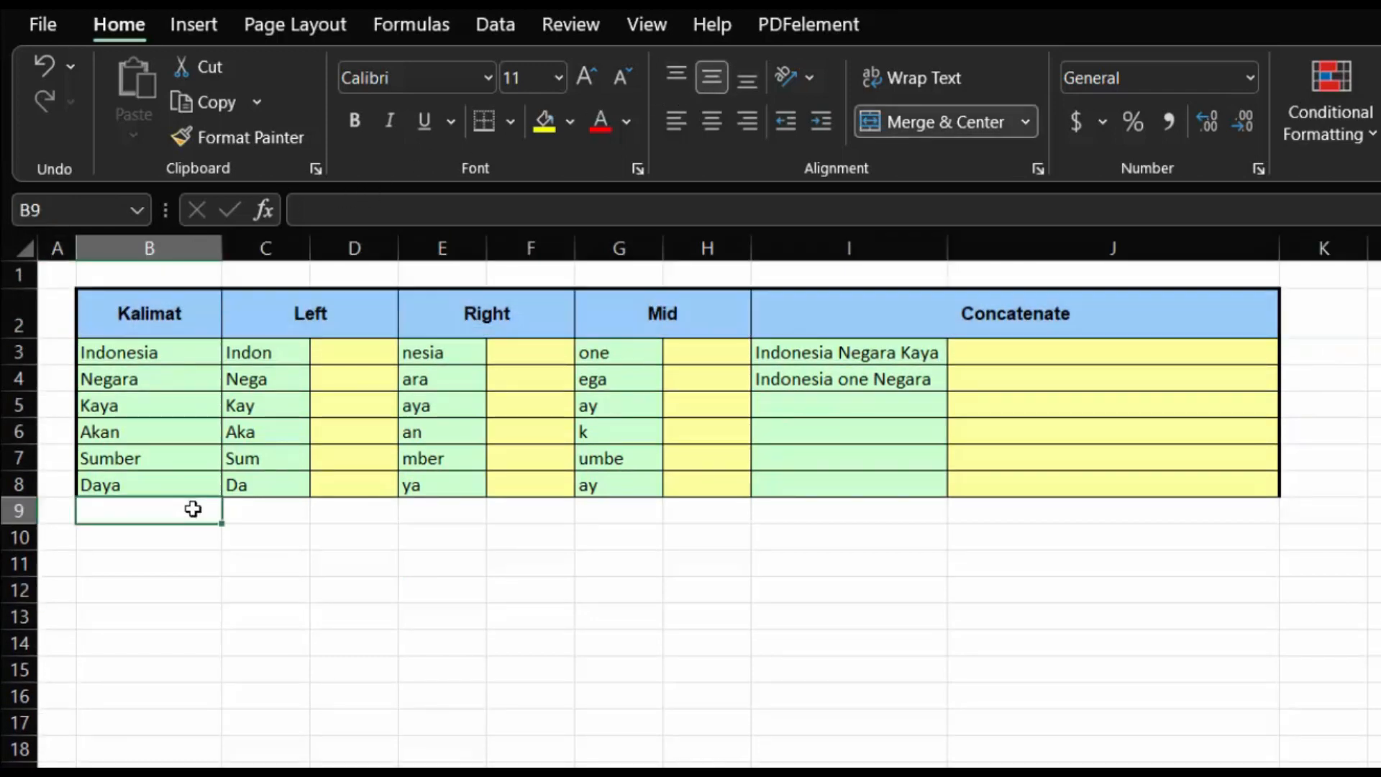
click(141, 351)
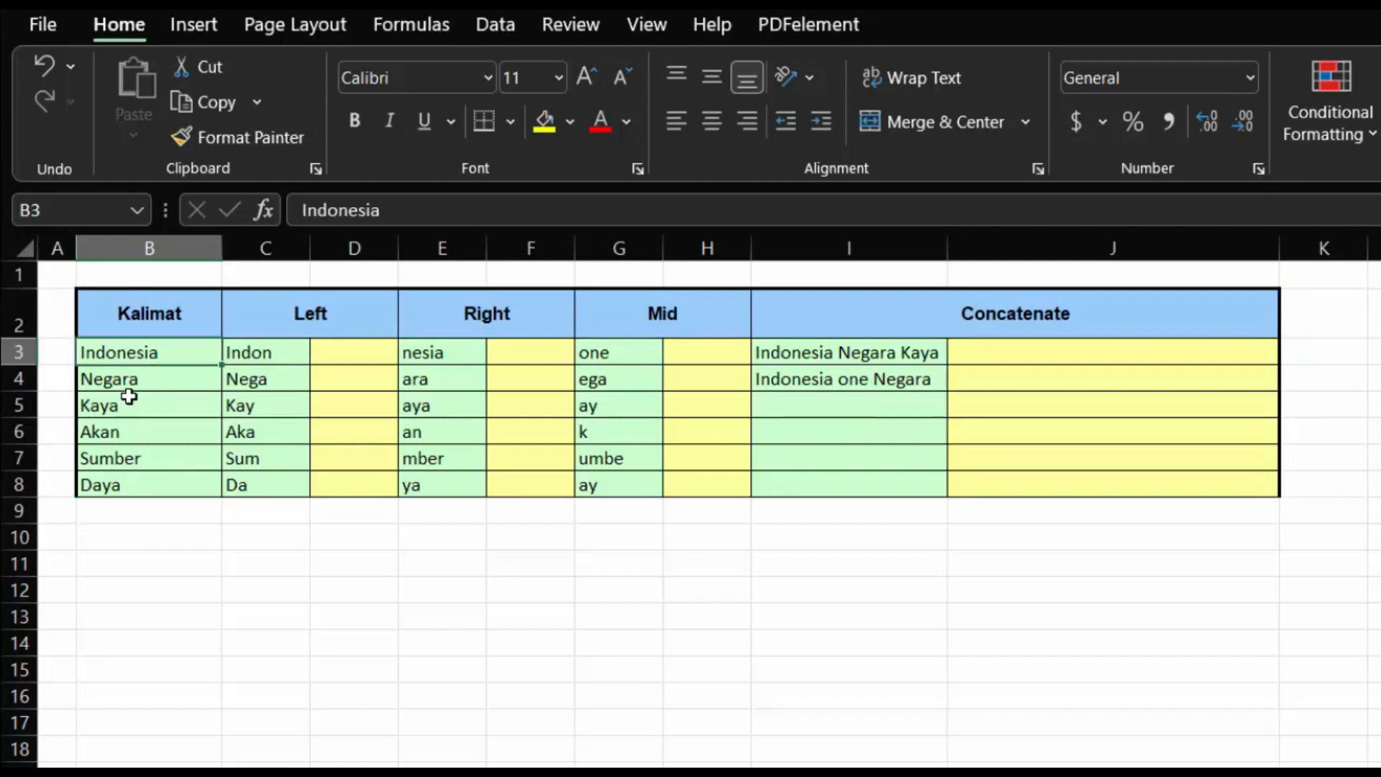
click(127, 376)
click(108, 403)
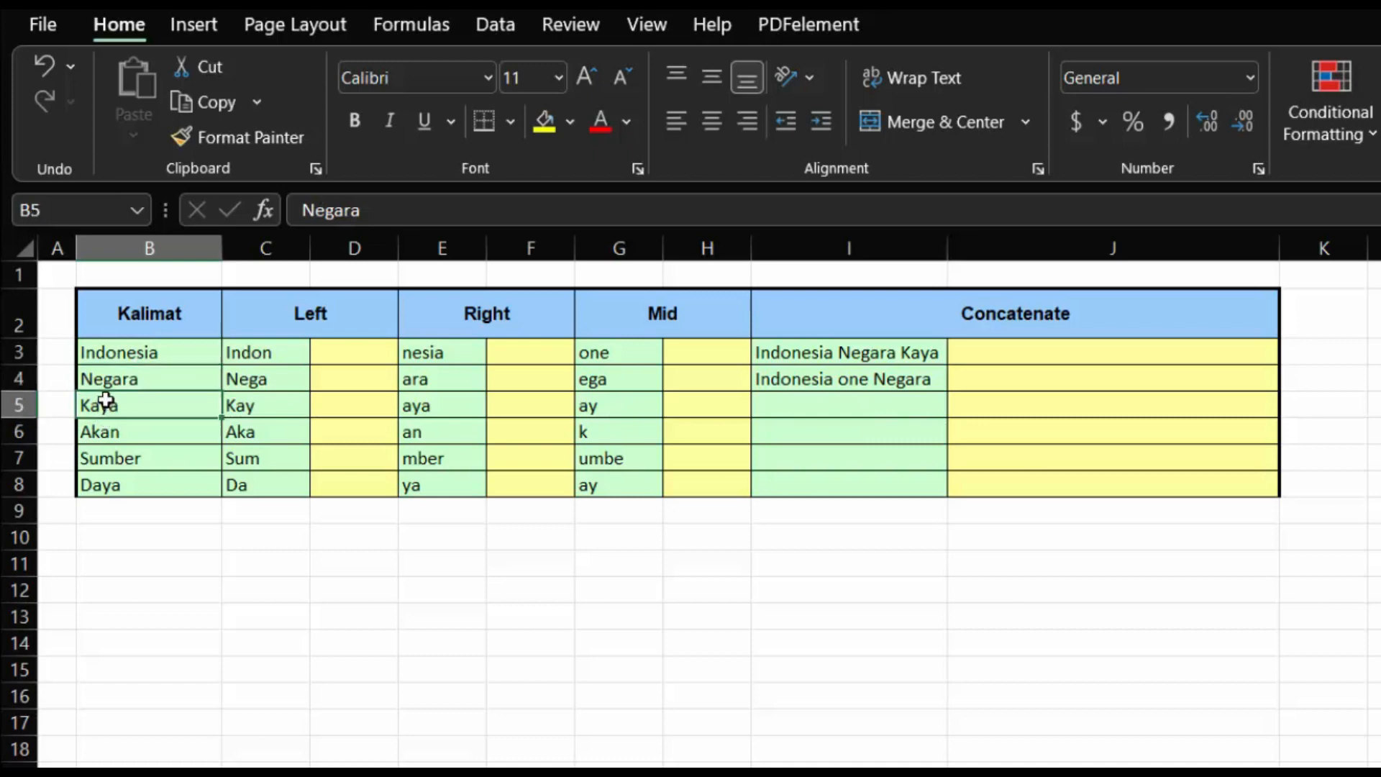
click(249, 352)
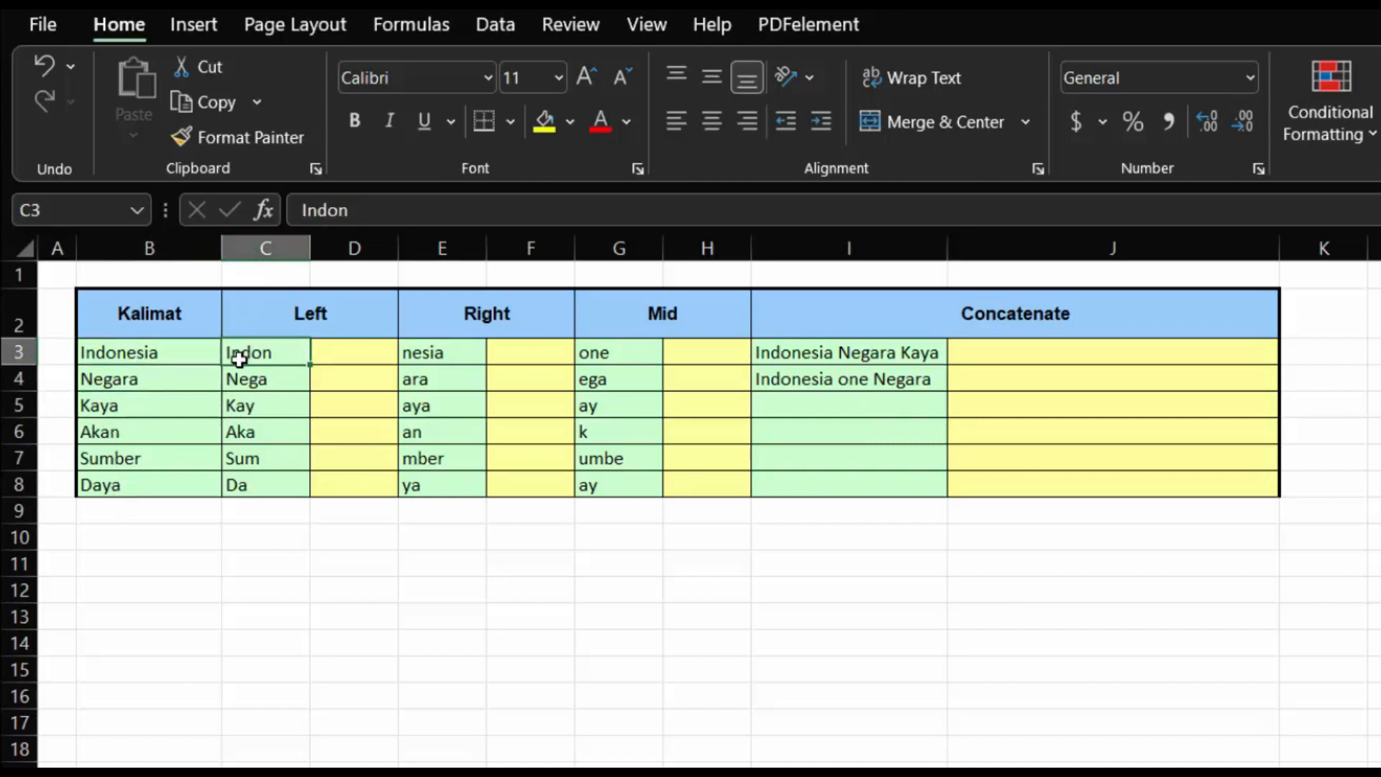
Enter the formula =LEFT(B3,5) in cell D3 to extract the first five characters of Indonesia.
click(350, 350)
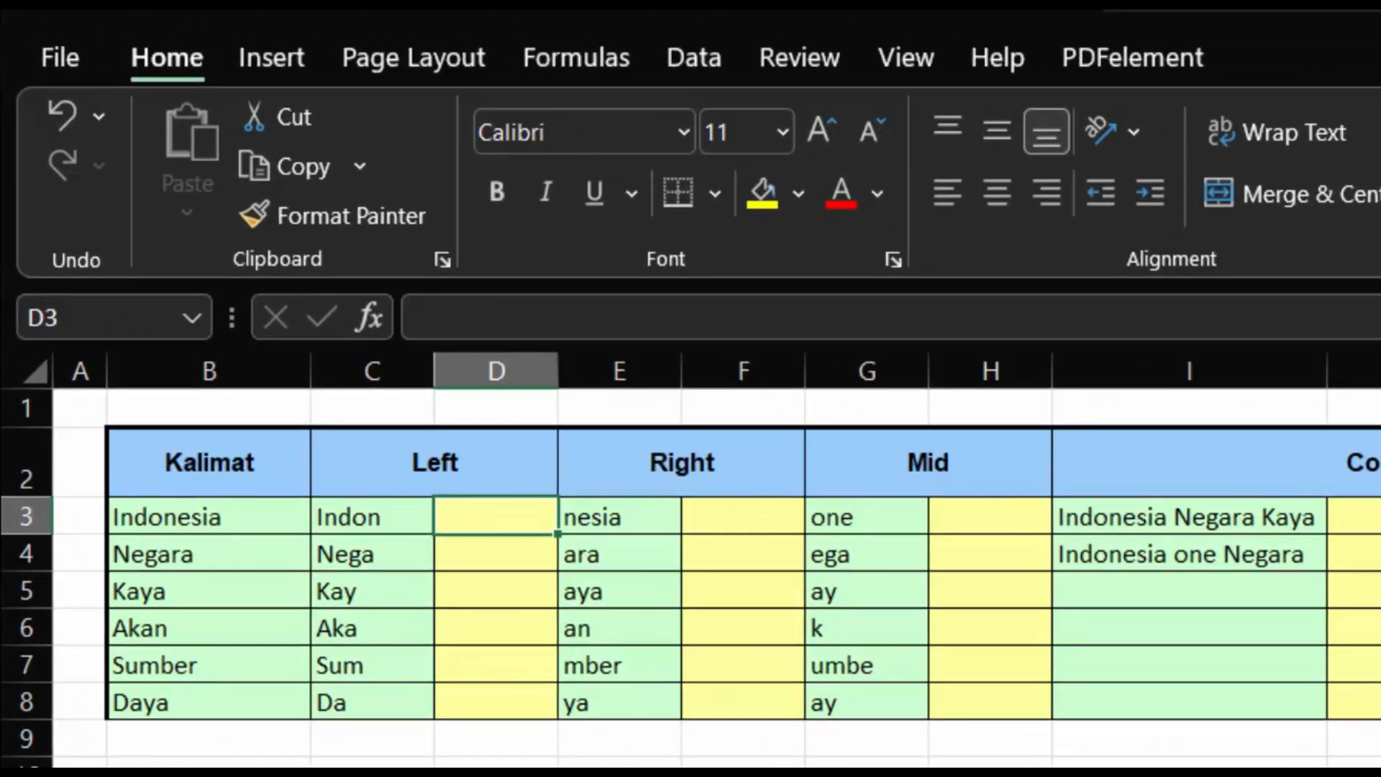
text(=left)
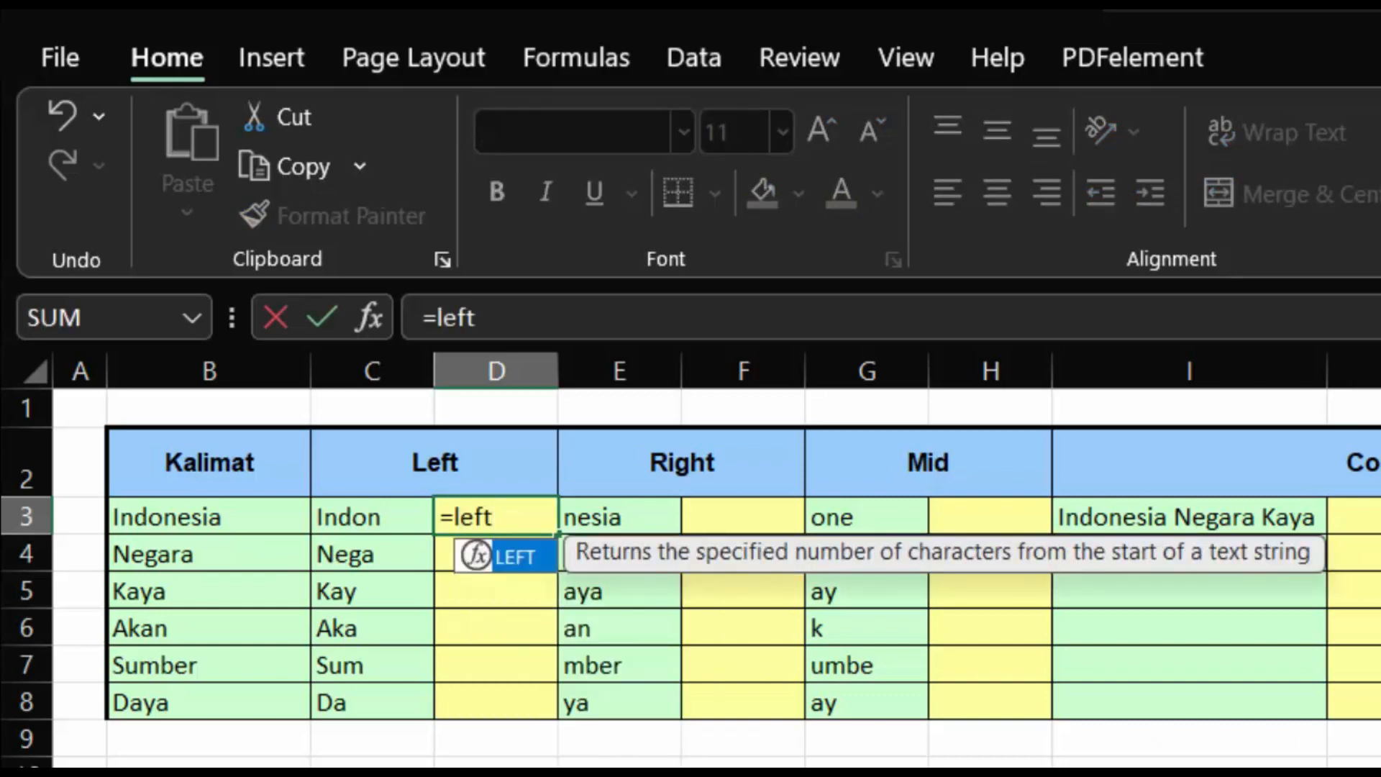
key(Tab)
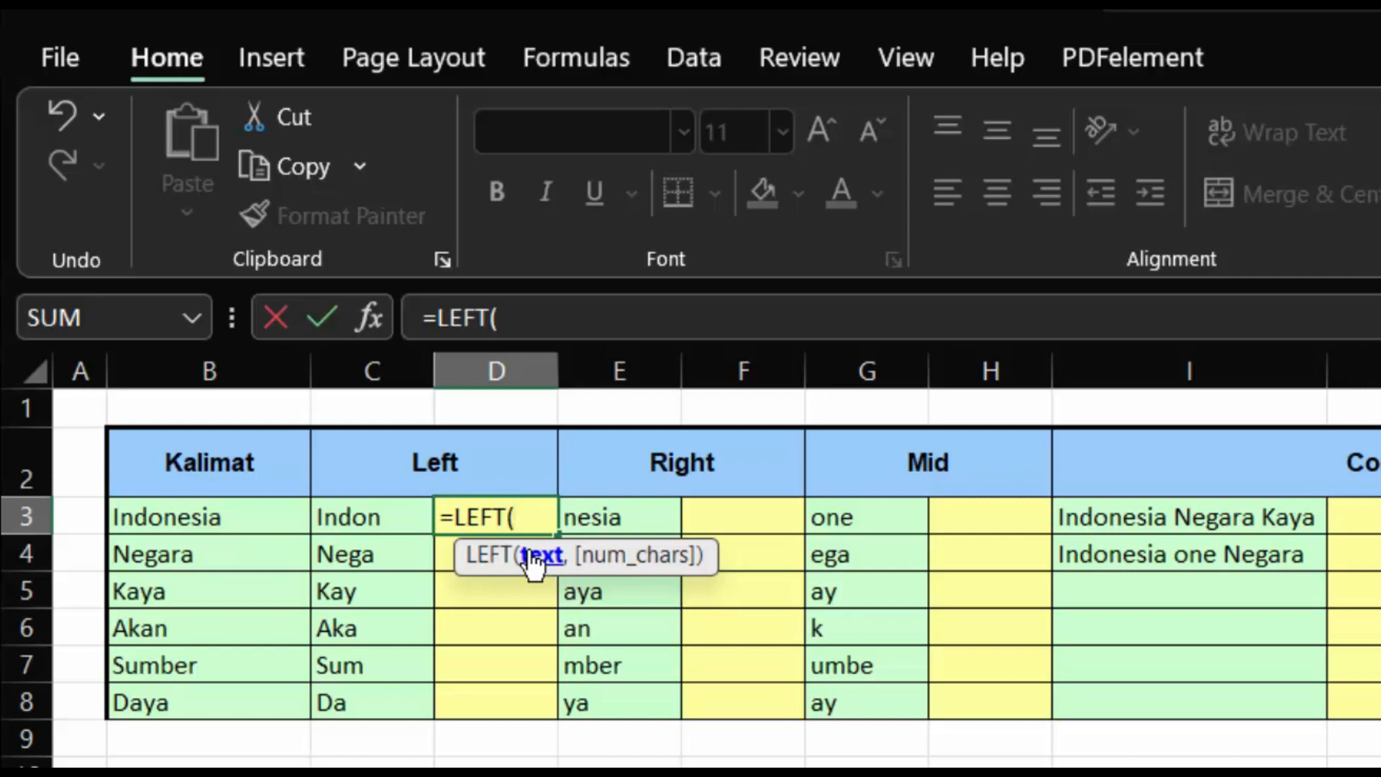
click(237, 512)
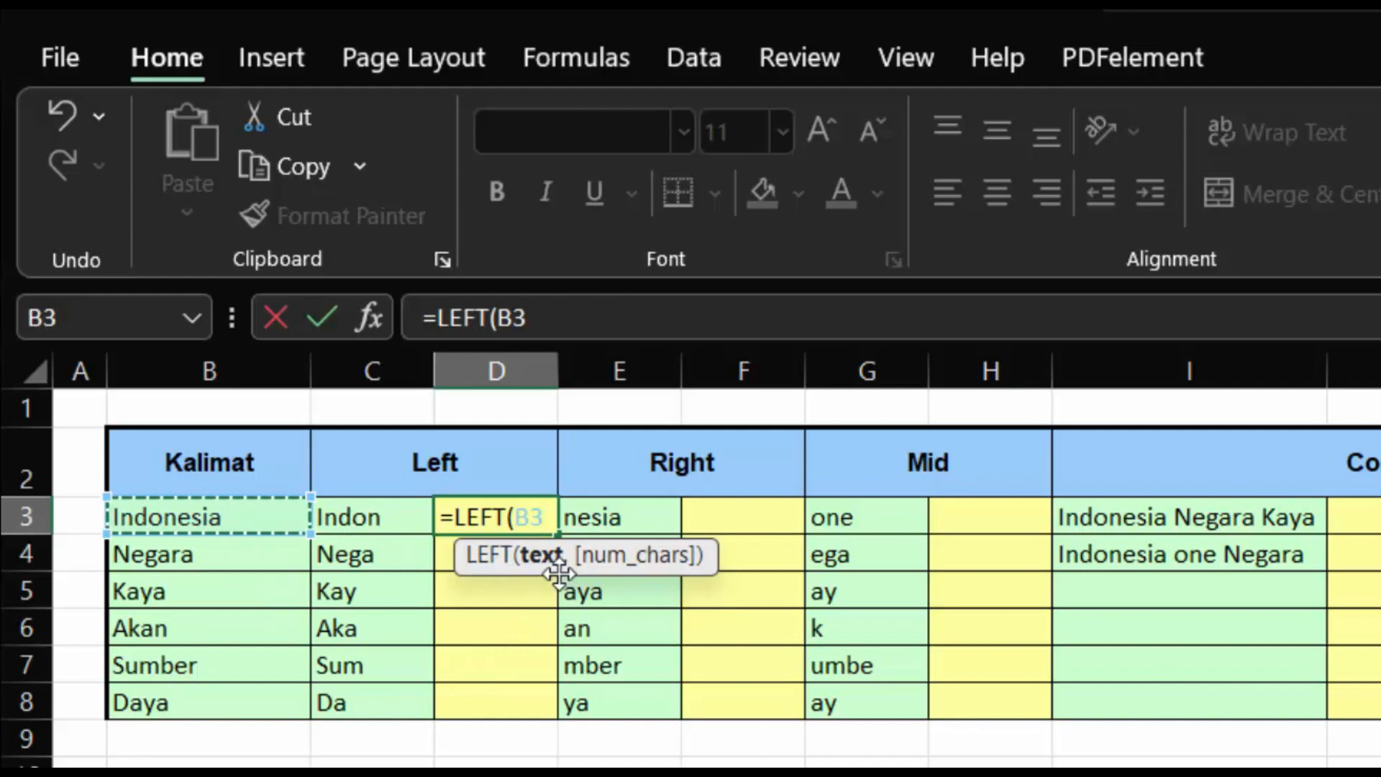
text(,)
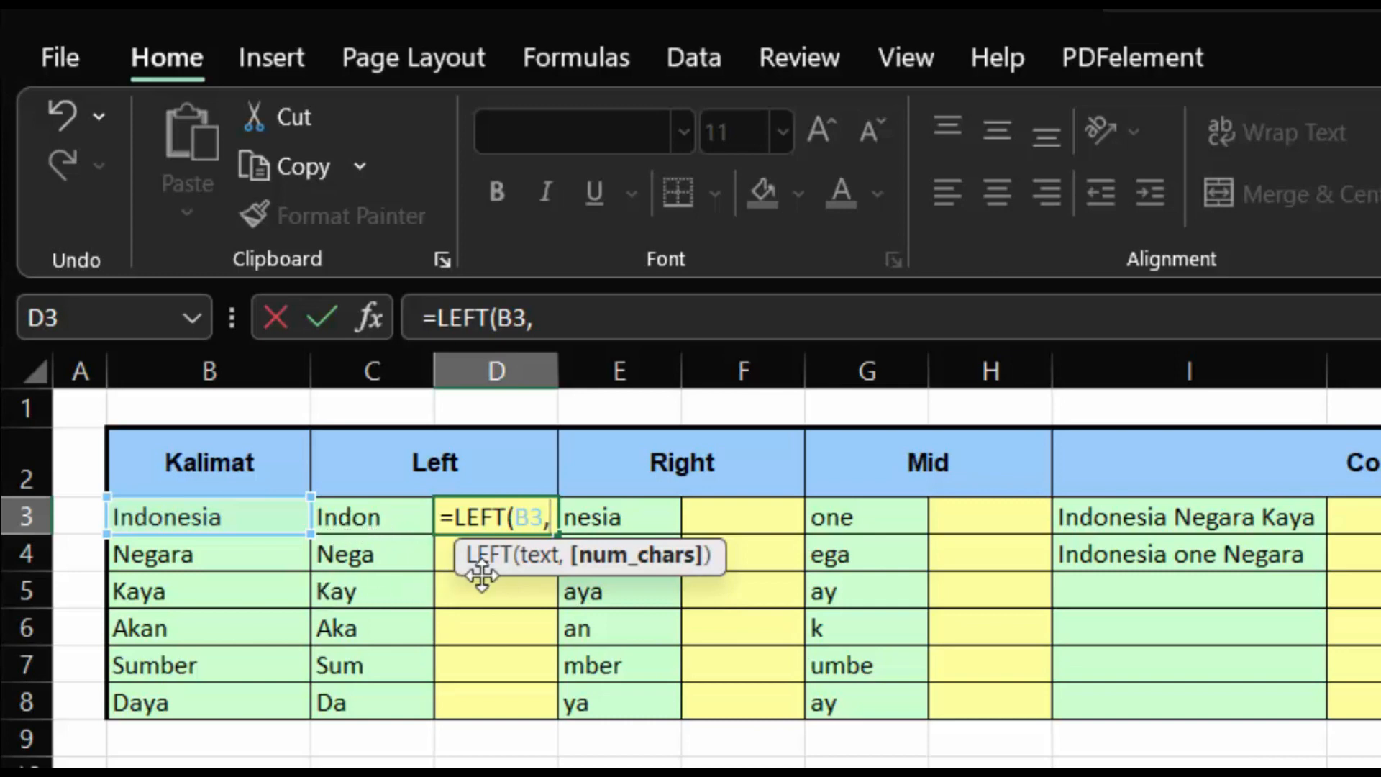
text(5)
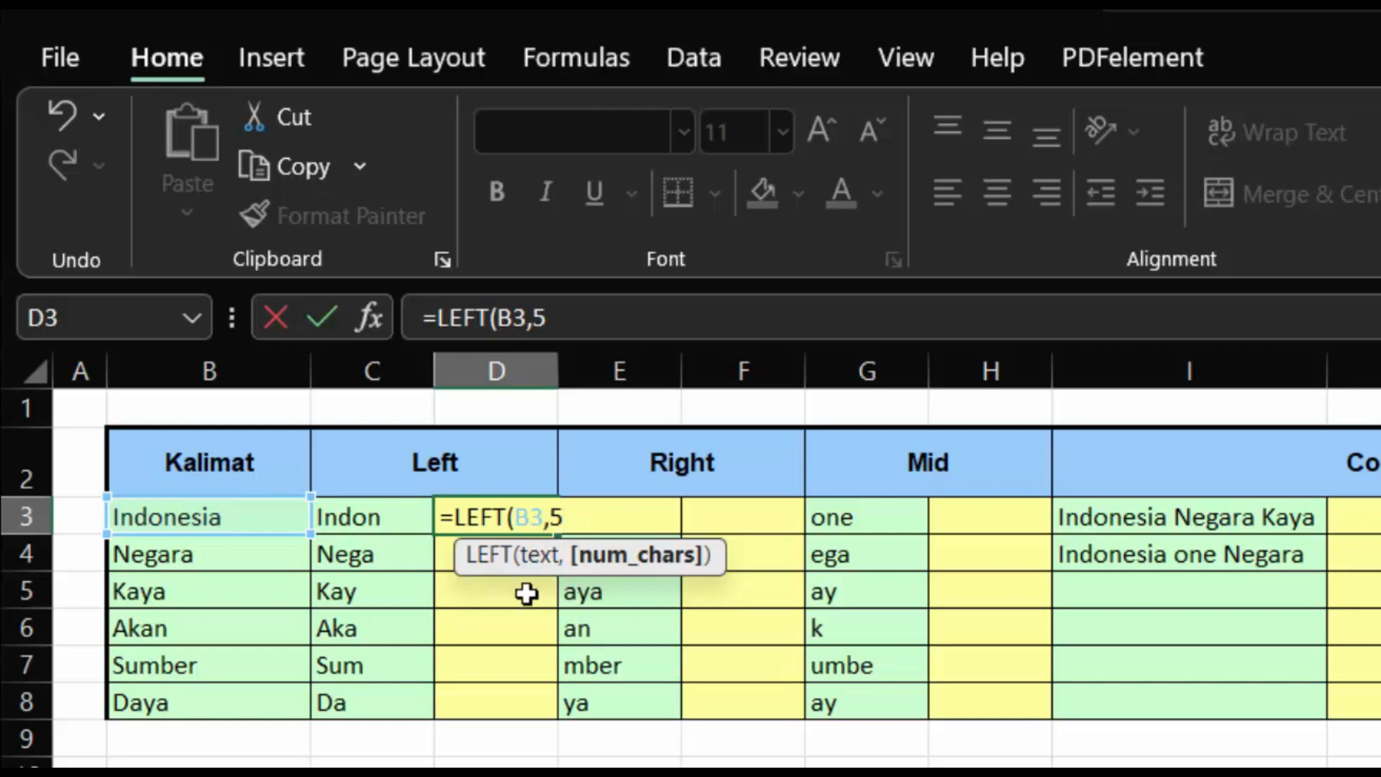
key(Return)
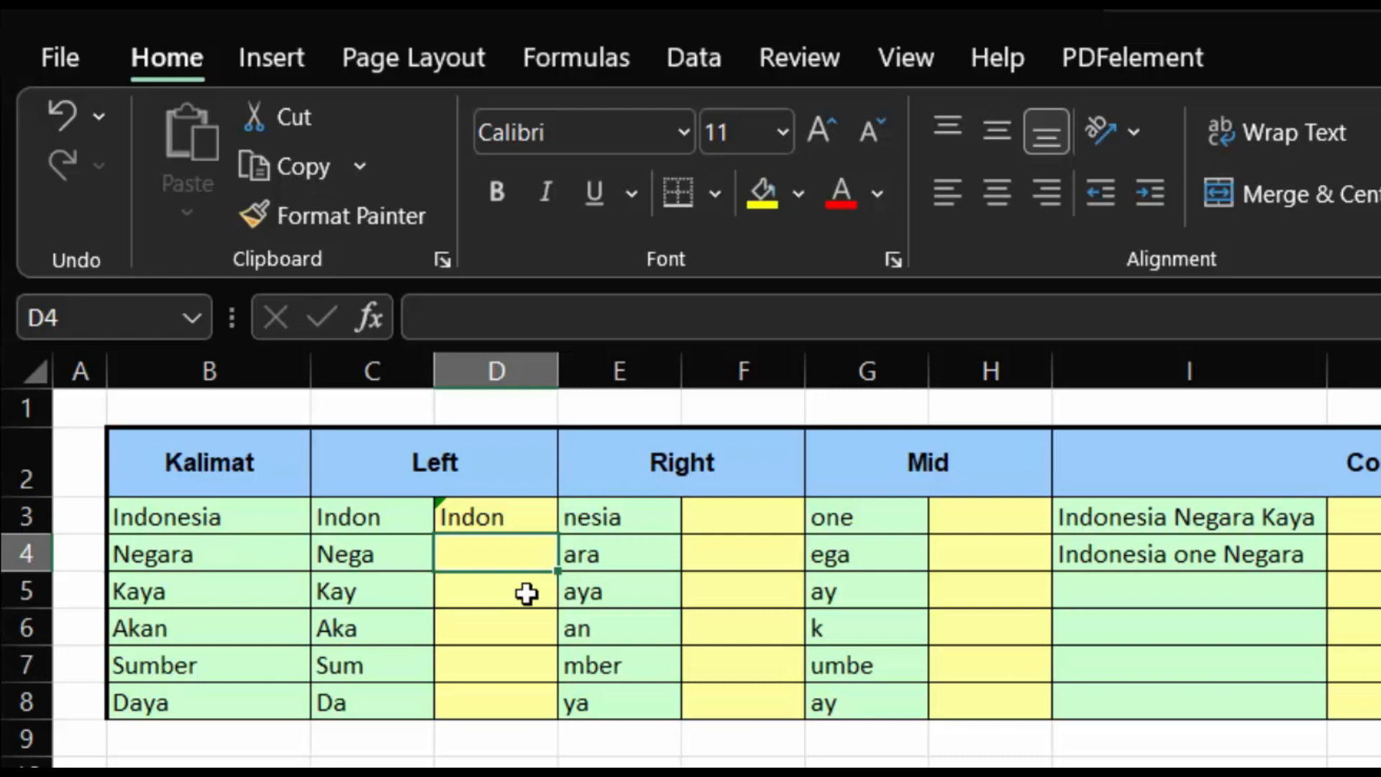
Enter the formula =LEFT(B4,4) in cell D4 to extract the first four characters of Negara.
text(=lef)
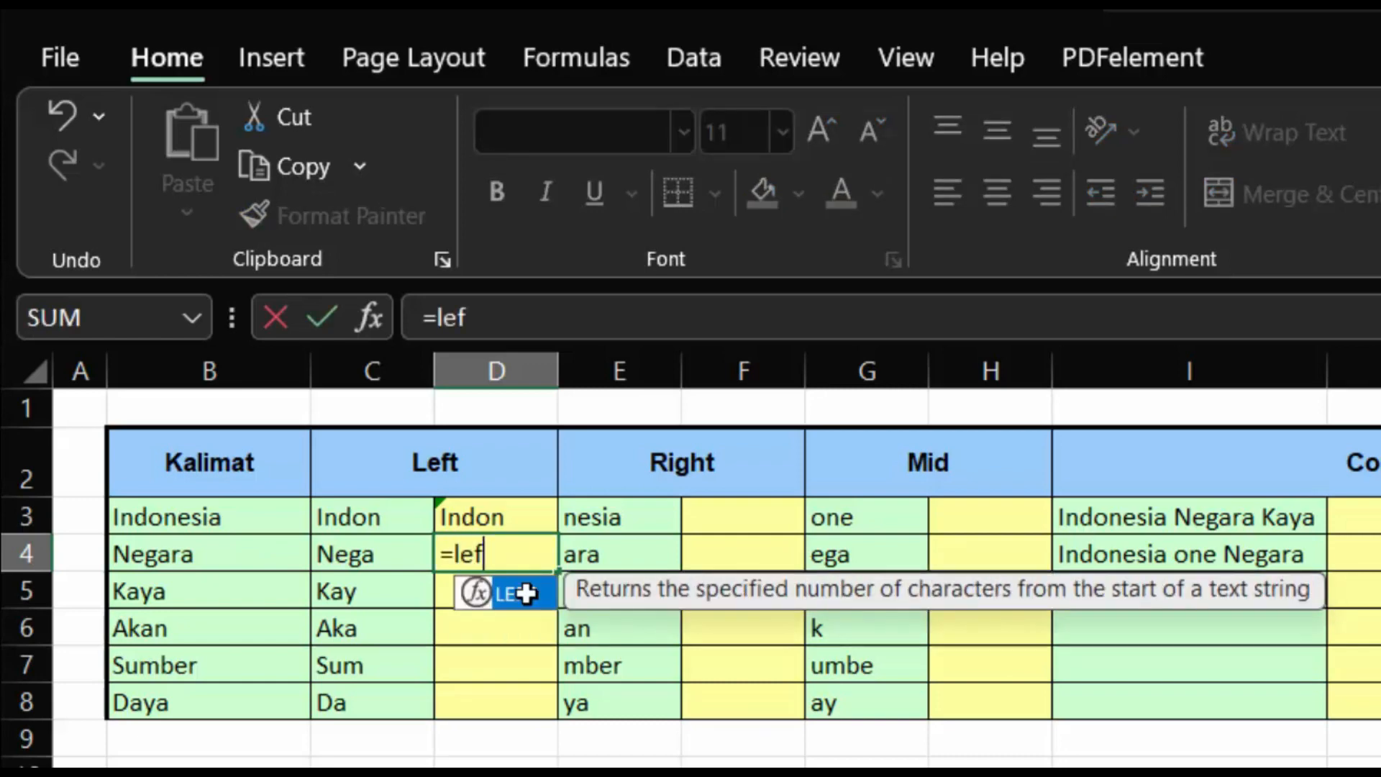
key(Tab)
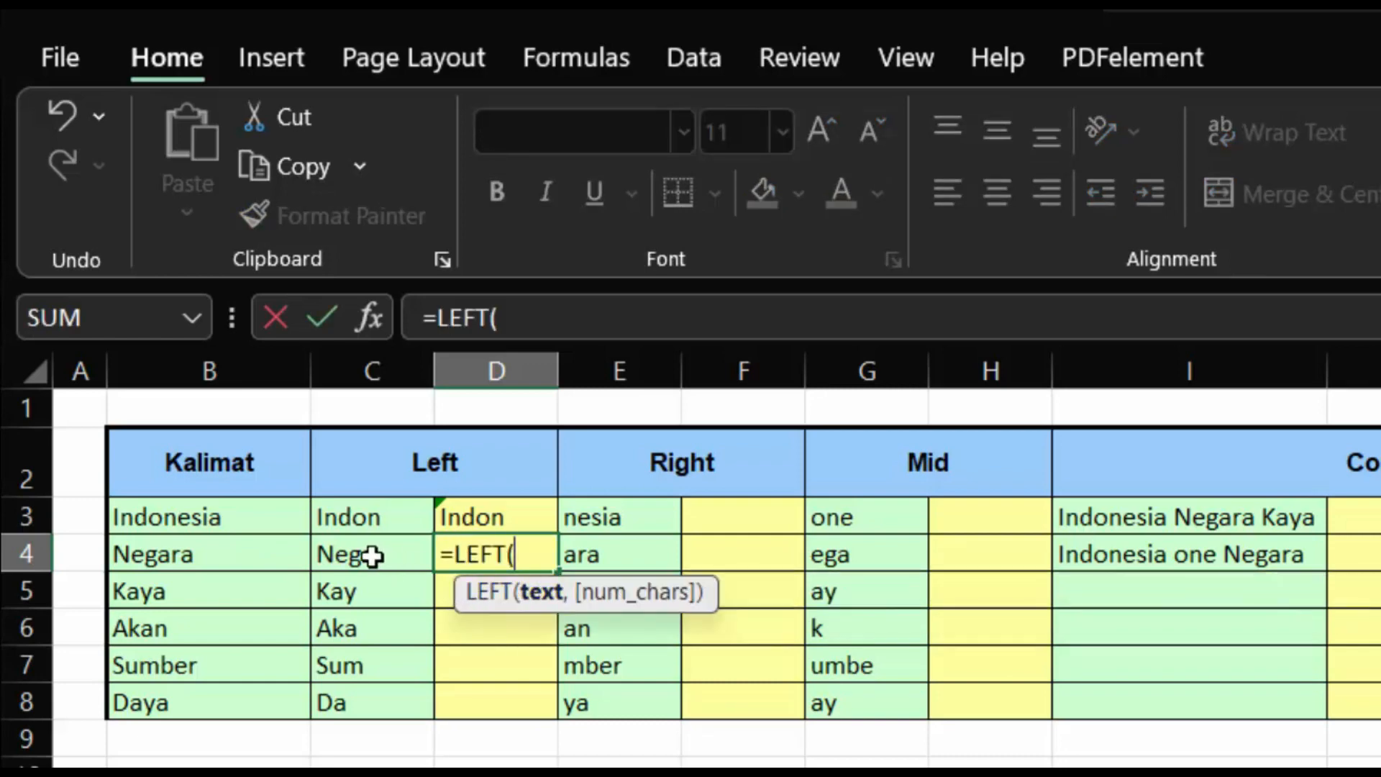
click(240, 552)
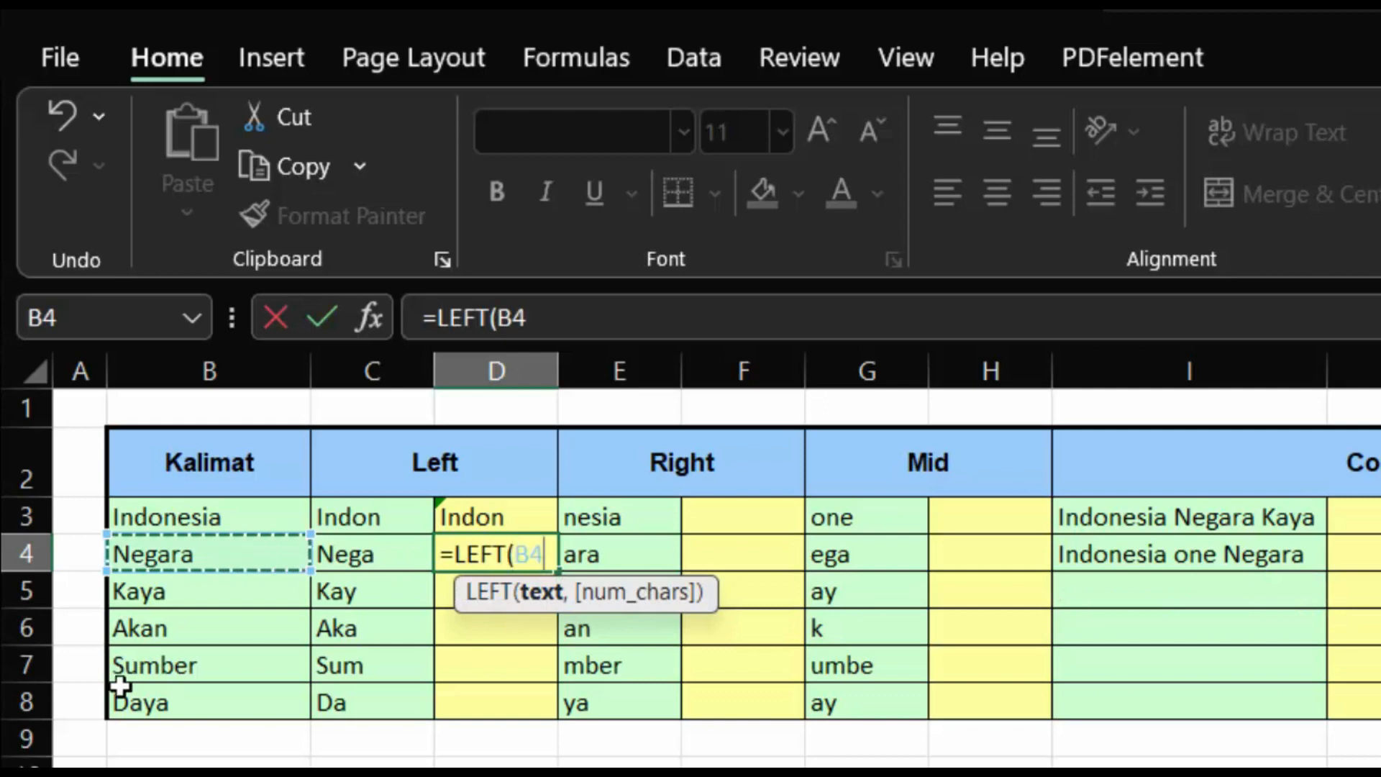
text(,)
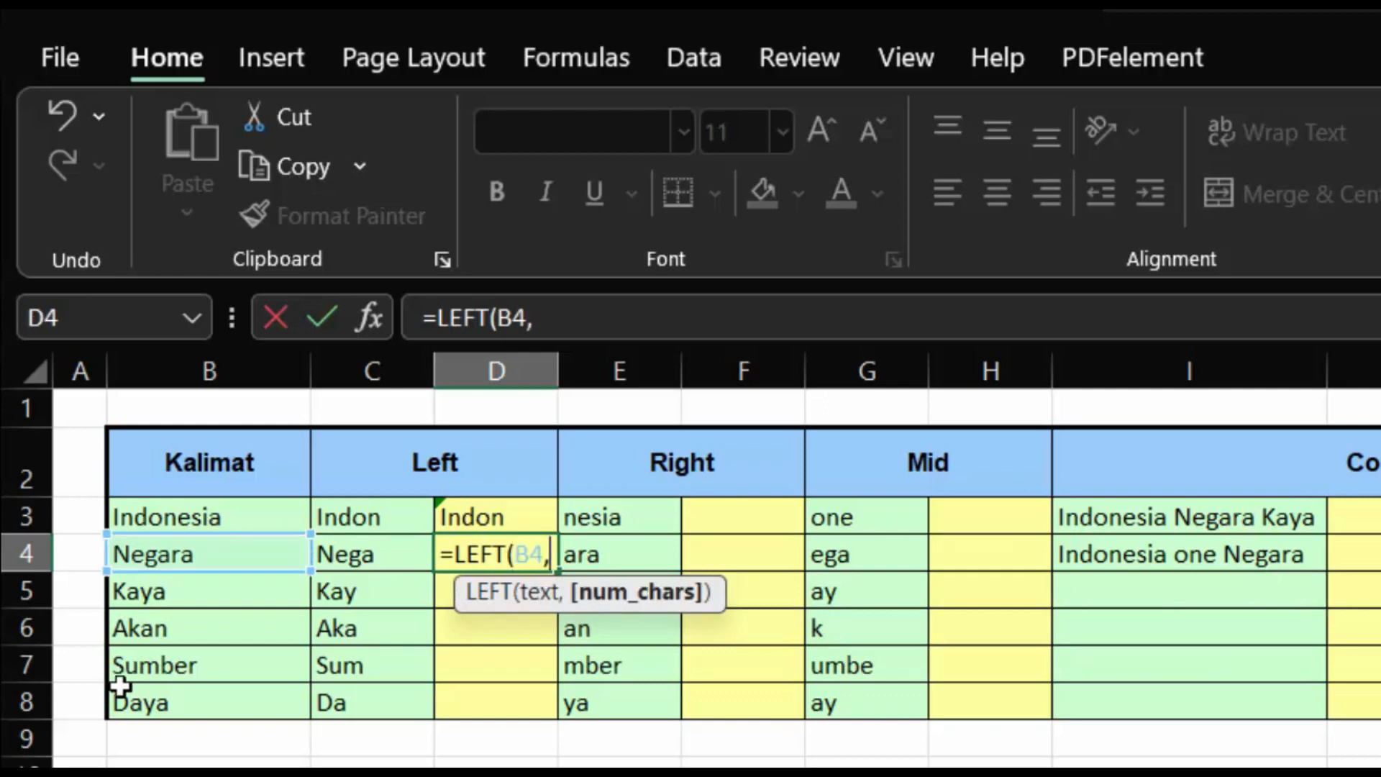
text(4)
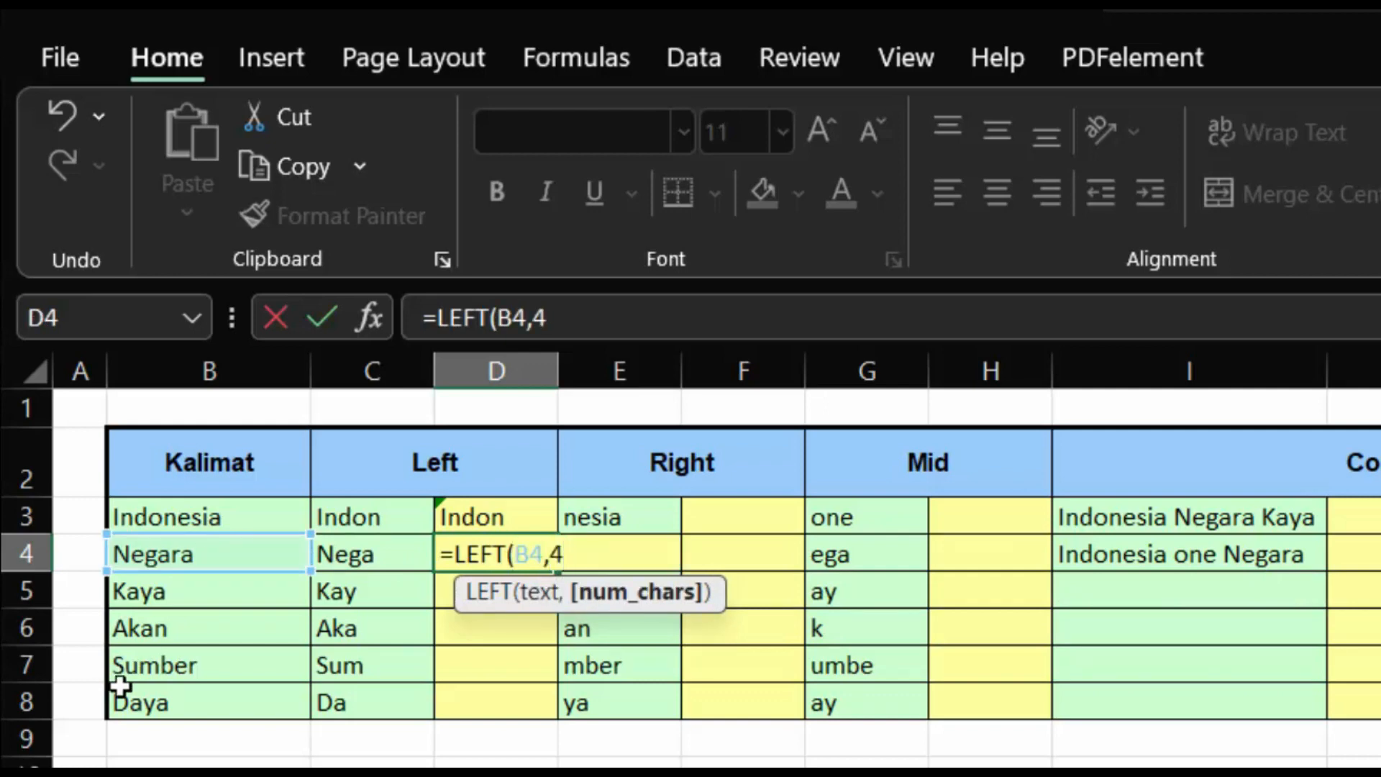
key(Return)
Enter the formula =LEFT(B5,3) in cell D5 to extract the first three characters of Kaya.
text(=lef)
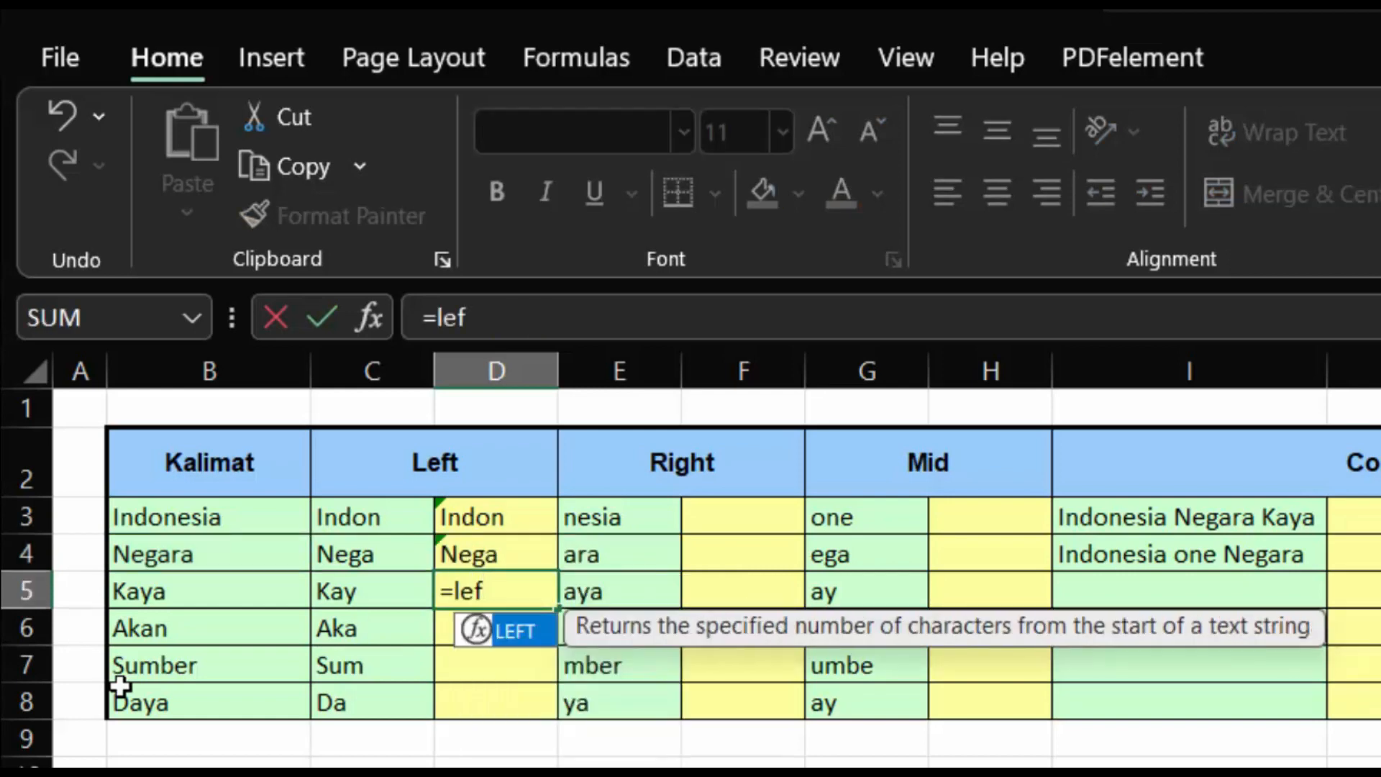
key(Tab)
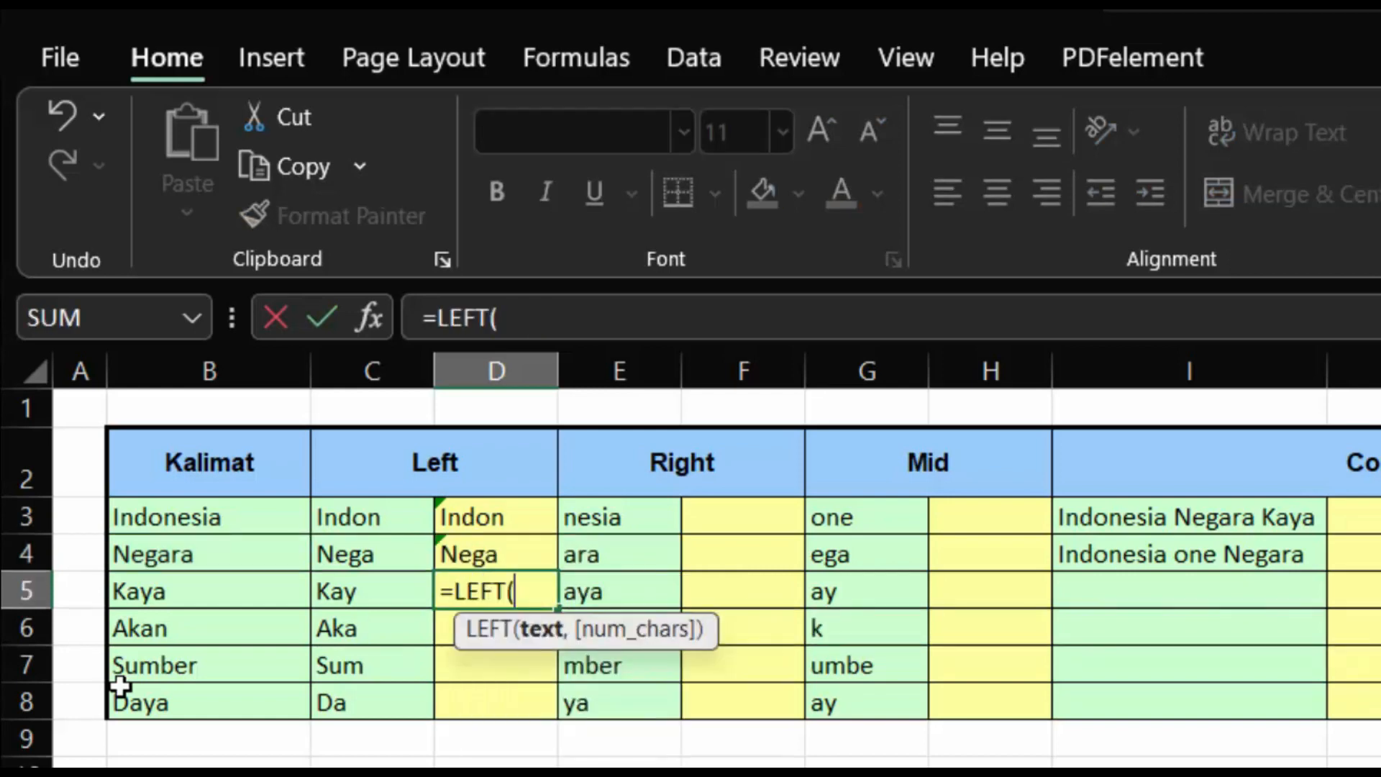
click(153, 592)
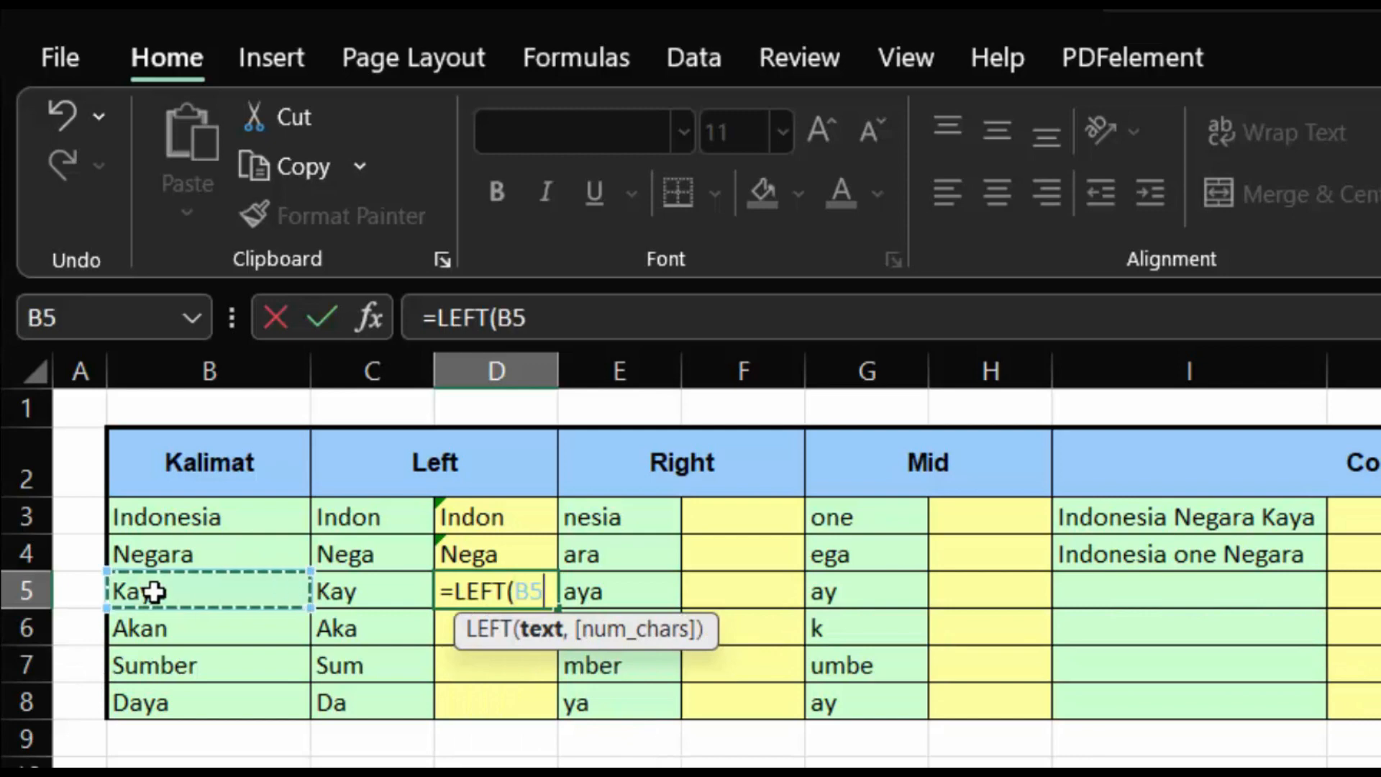
text(,3)
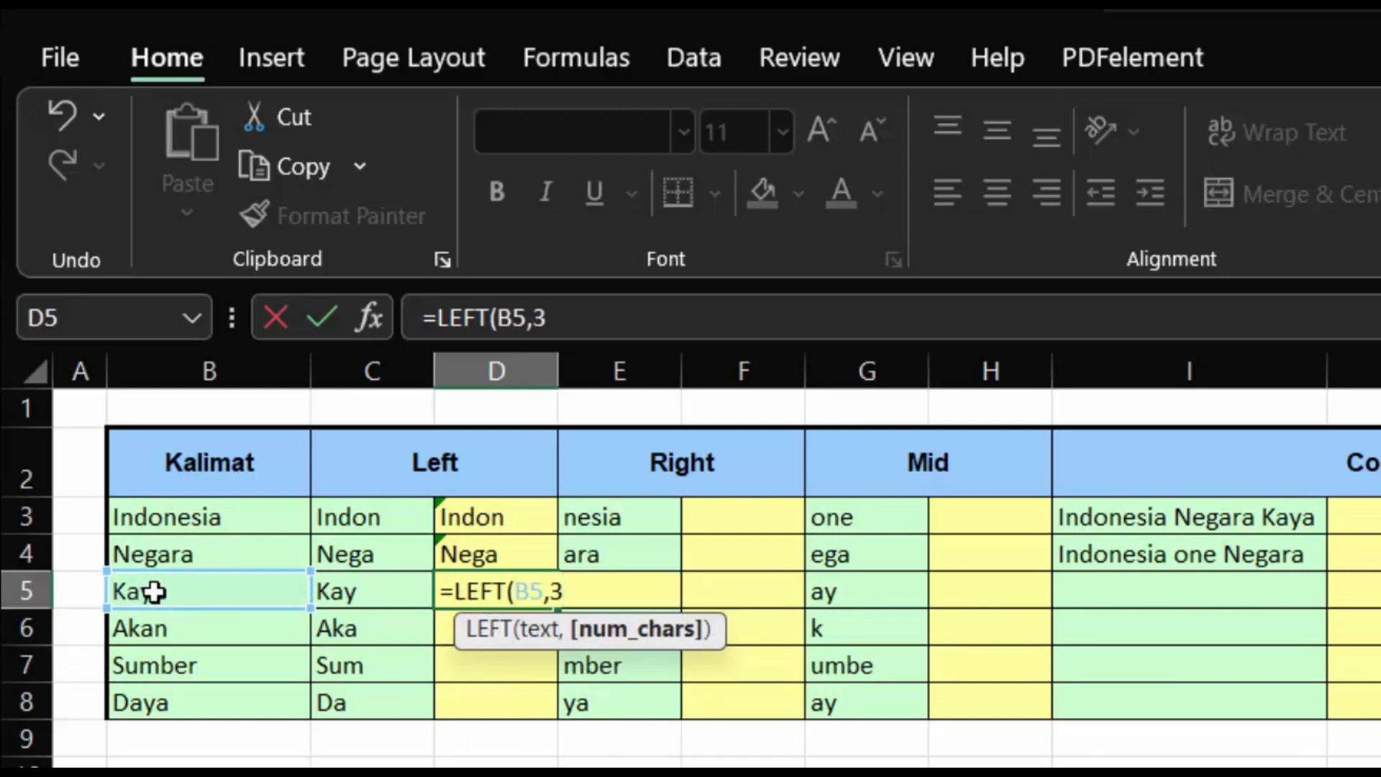
key(Return)
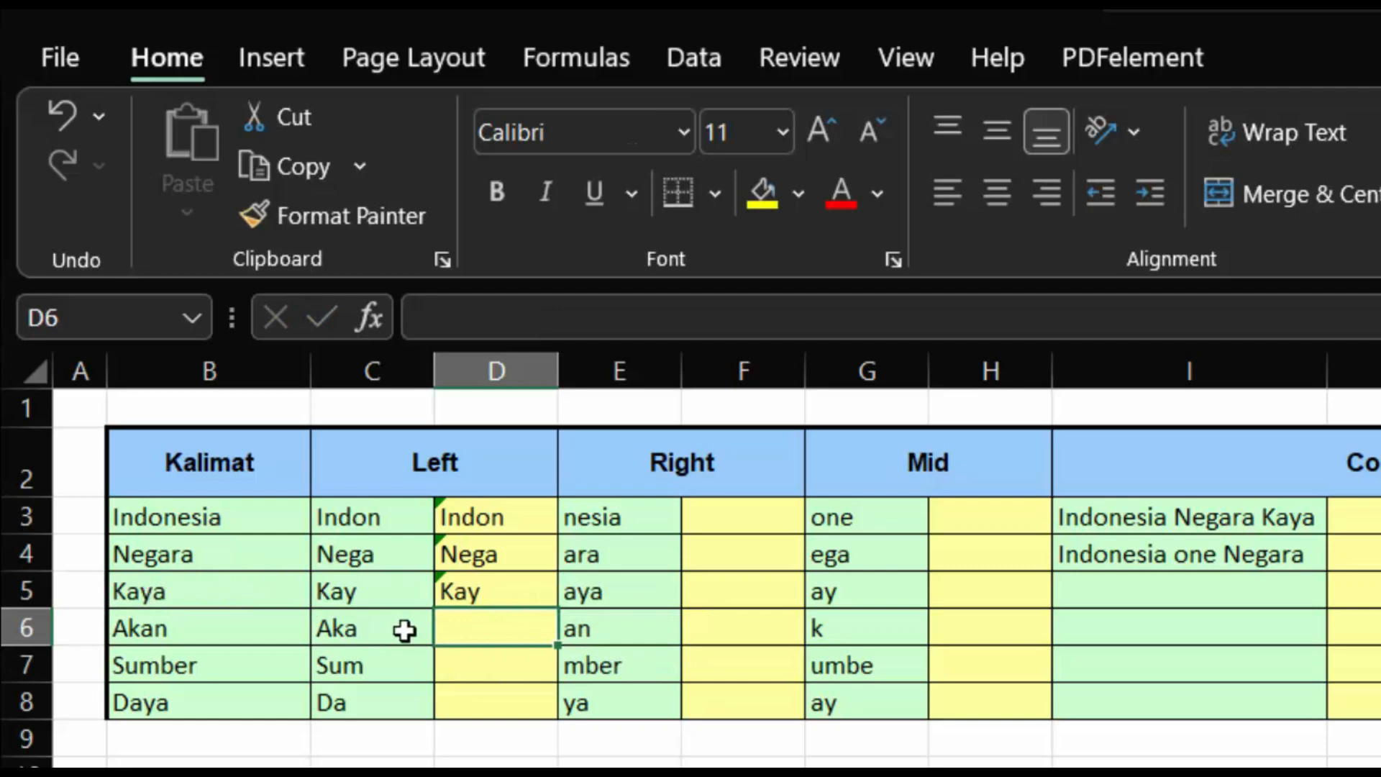
Enter the formula =LEFT(B8,2) in cell D8 to extract the first two characters of Daya.
click(489, 702)
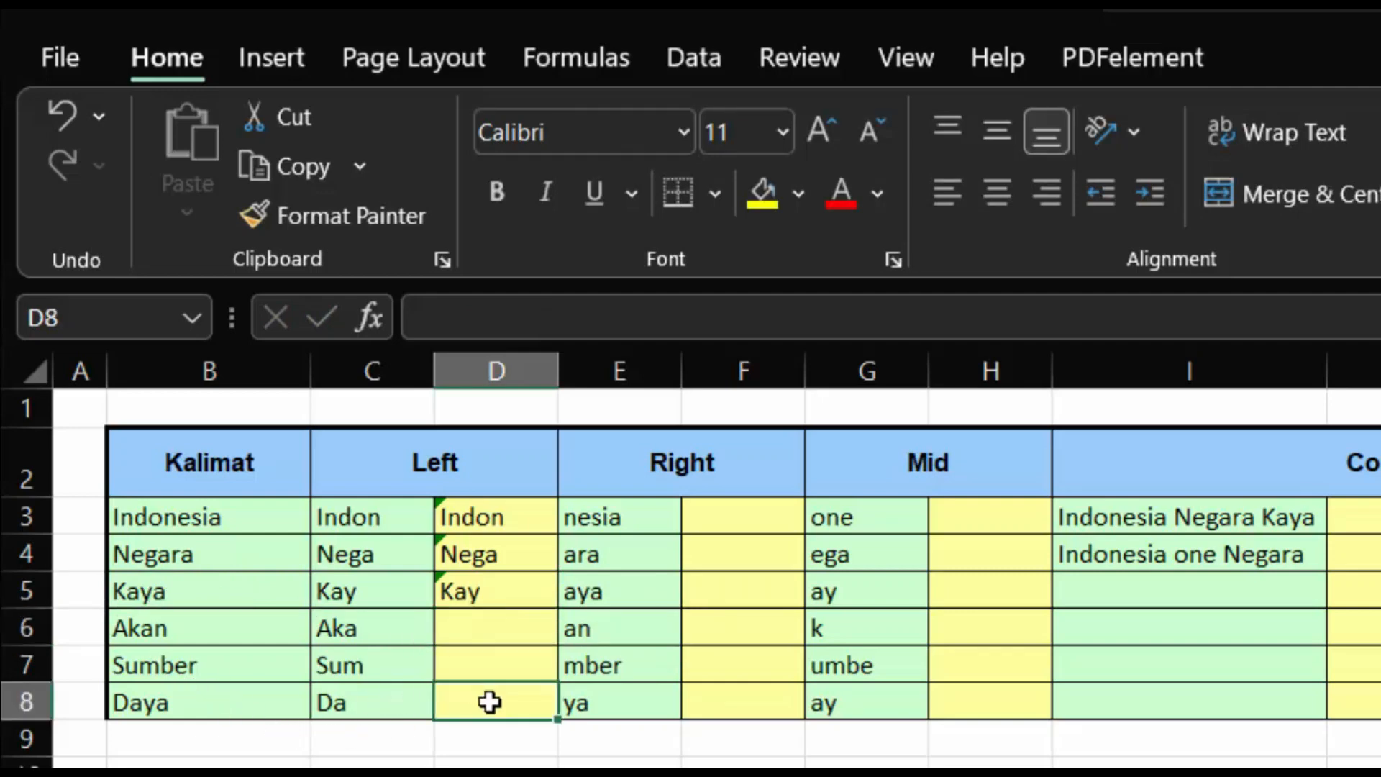
text(=lef)
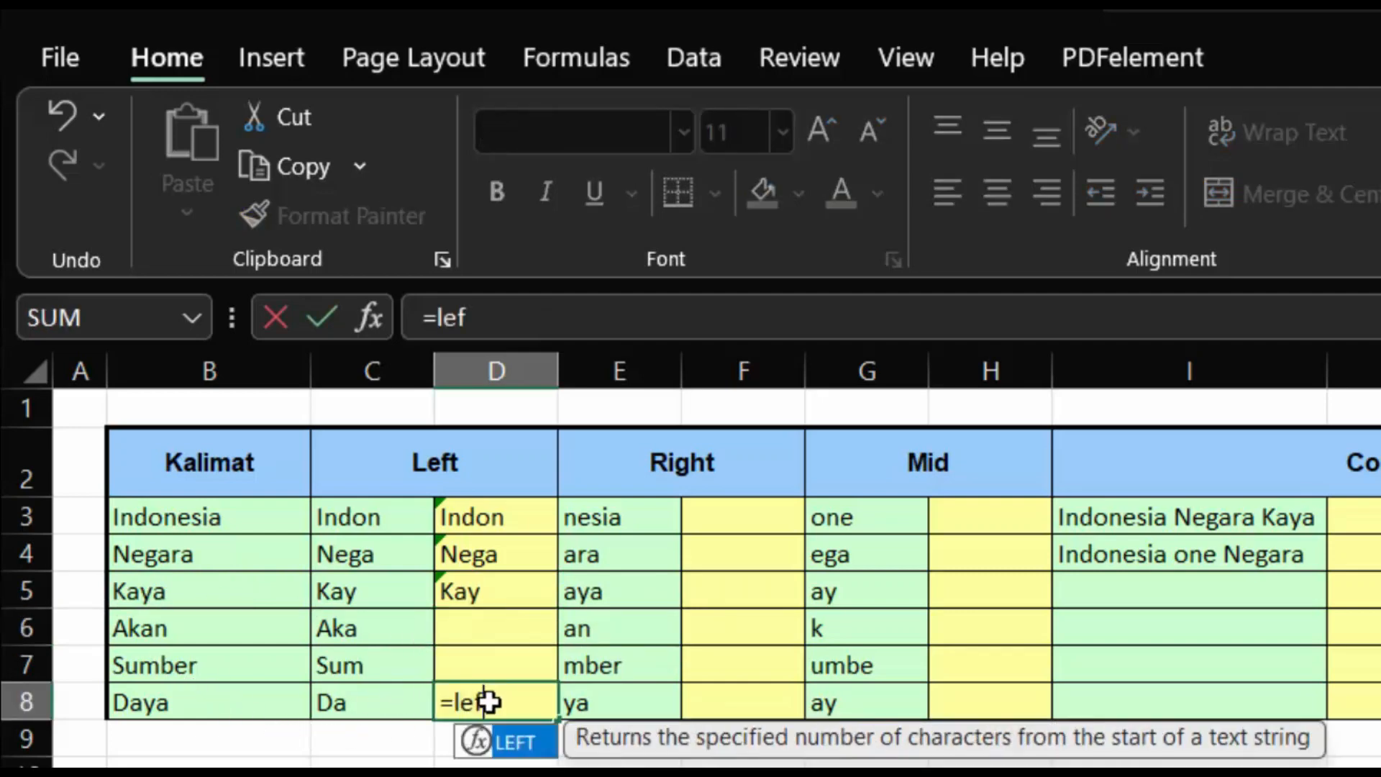
key(Tab)
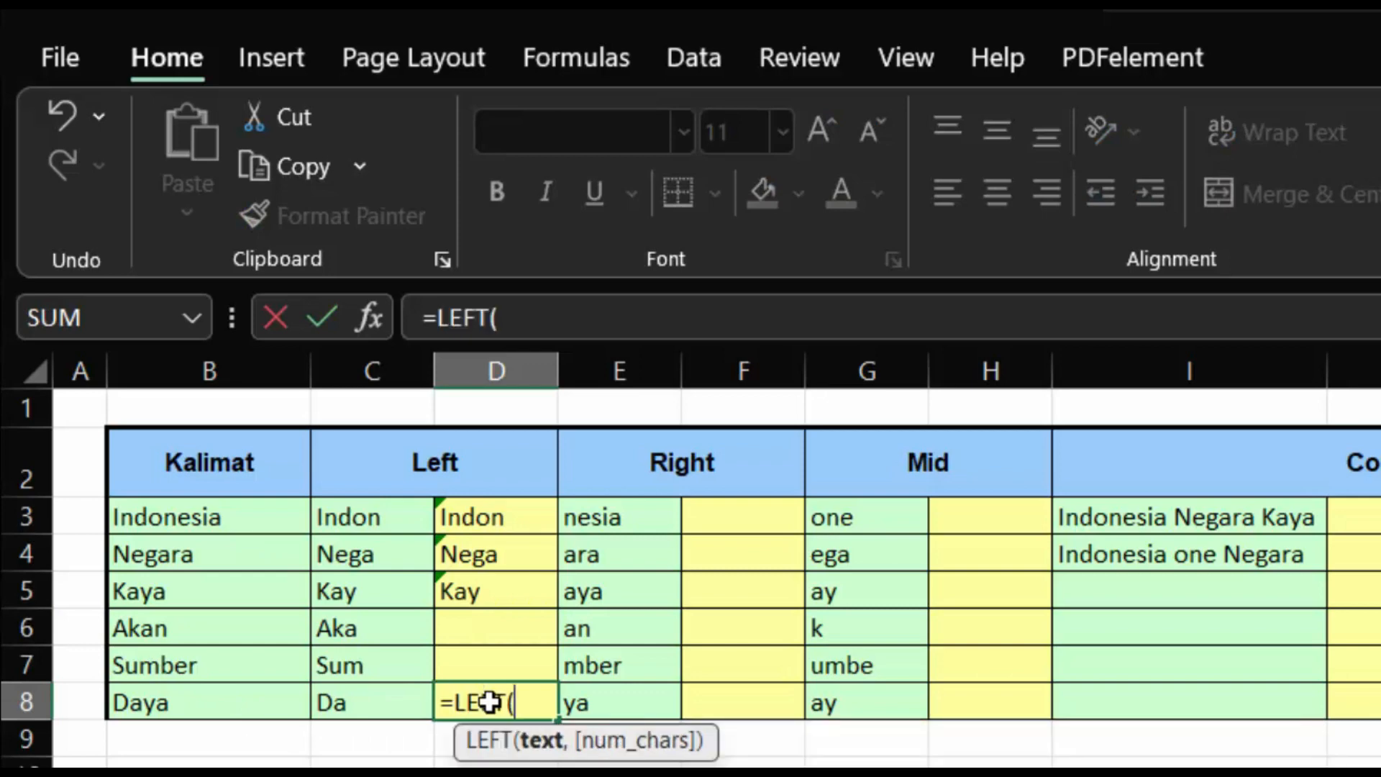
click(232, 710)
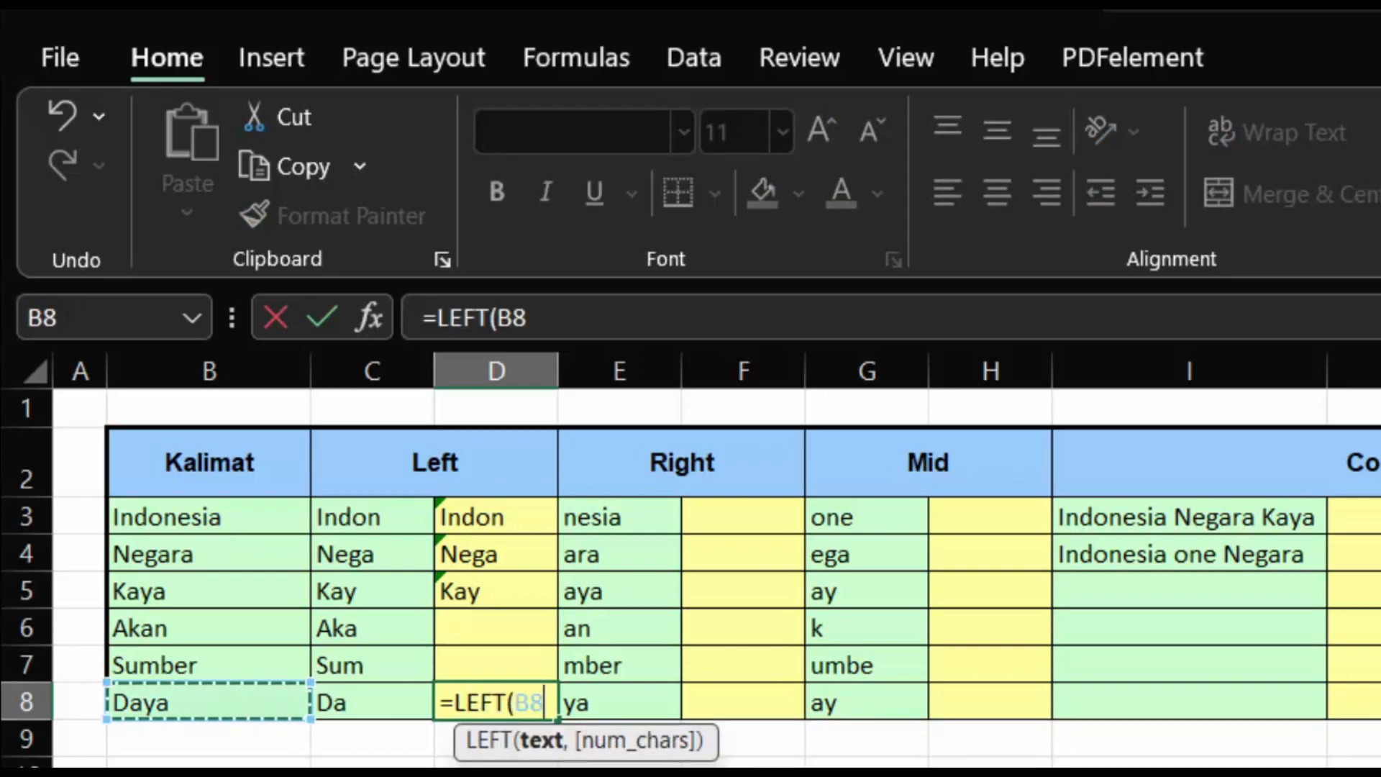
text(,2)
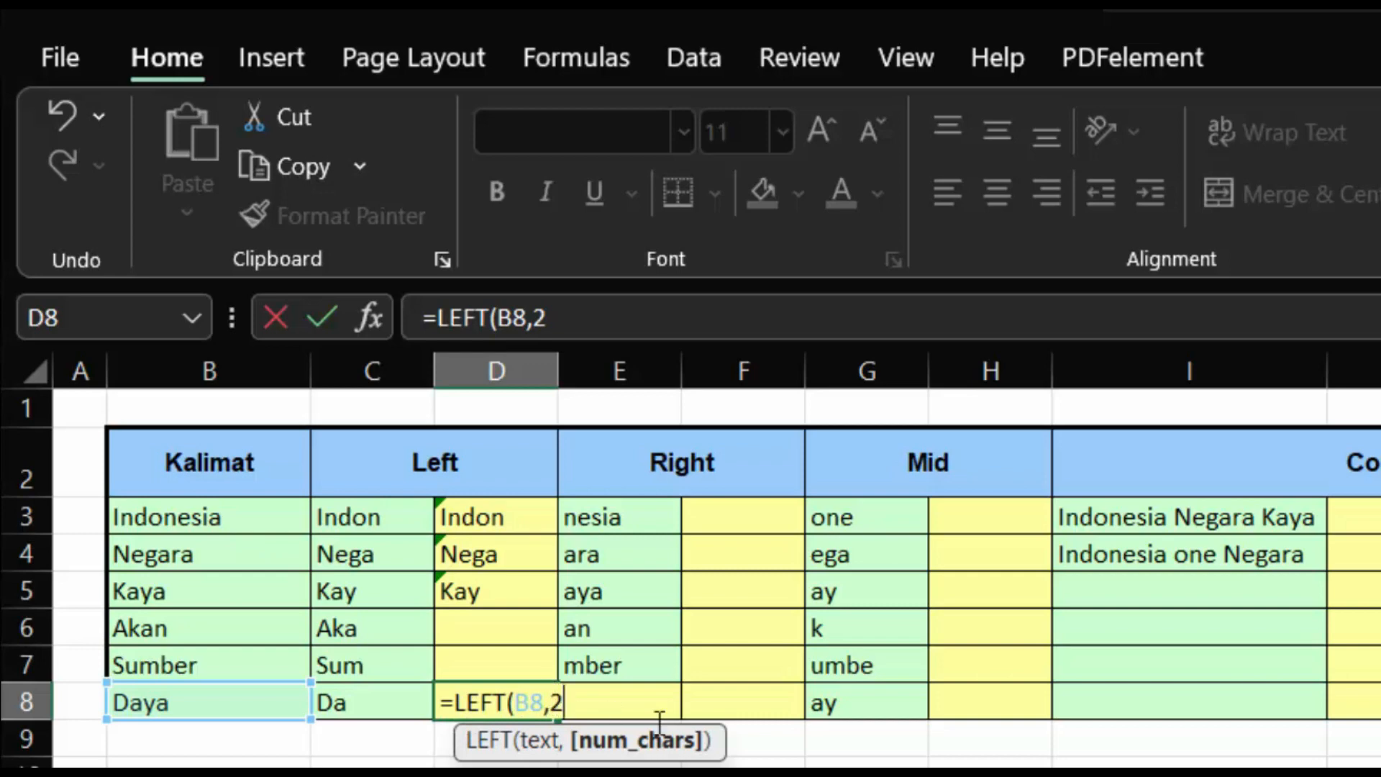
key(Return)
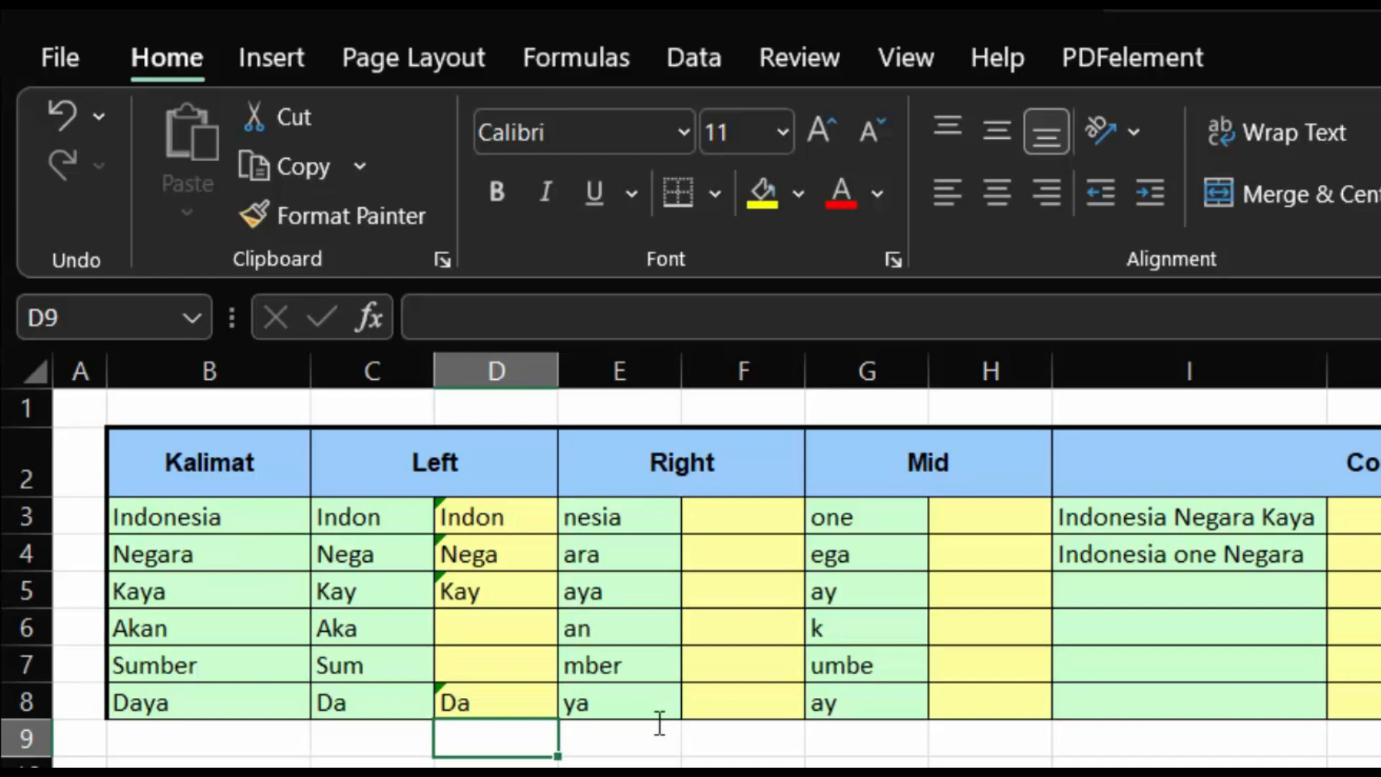
Remove the leading n from the Right example in cell E3 so it reads esia.
click(757, 517)
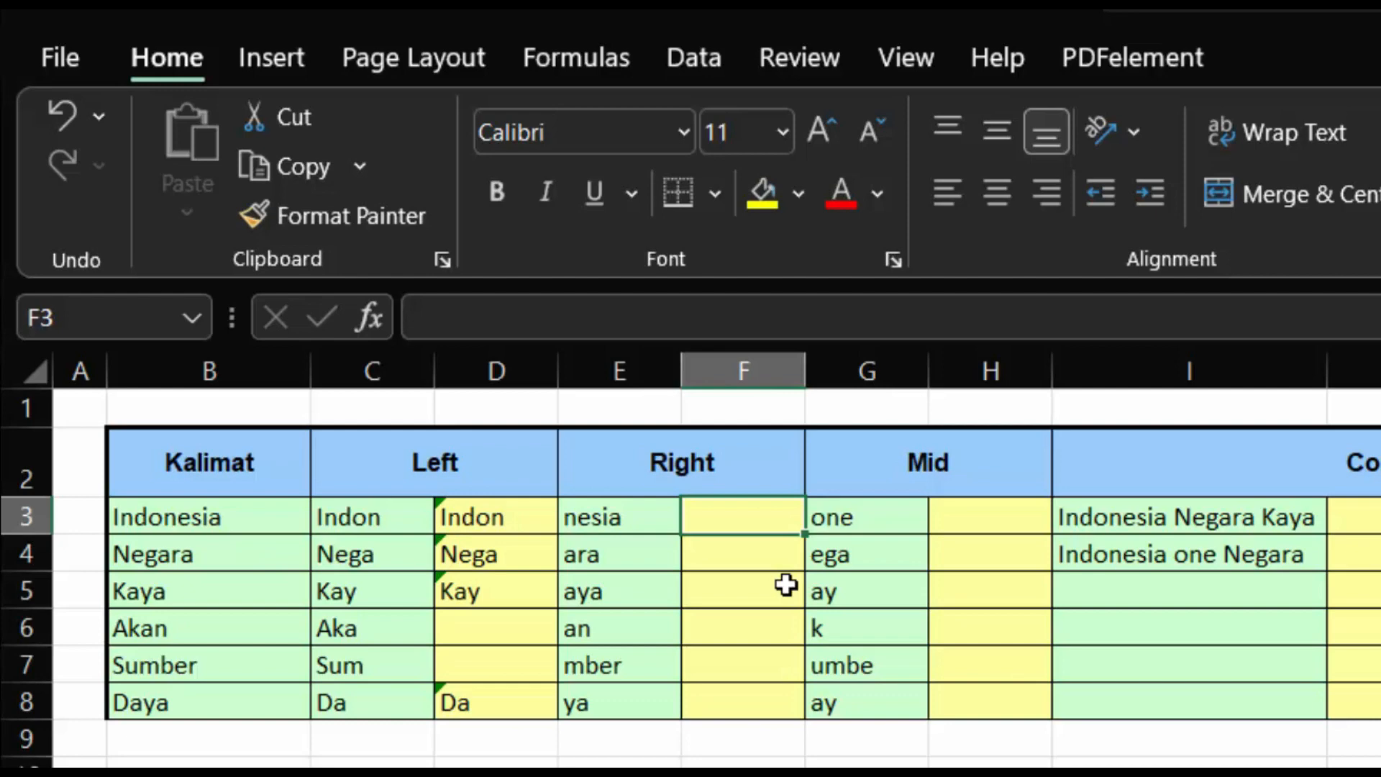
click(602, 517)
double_click(602, 518)
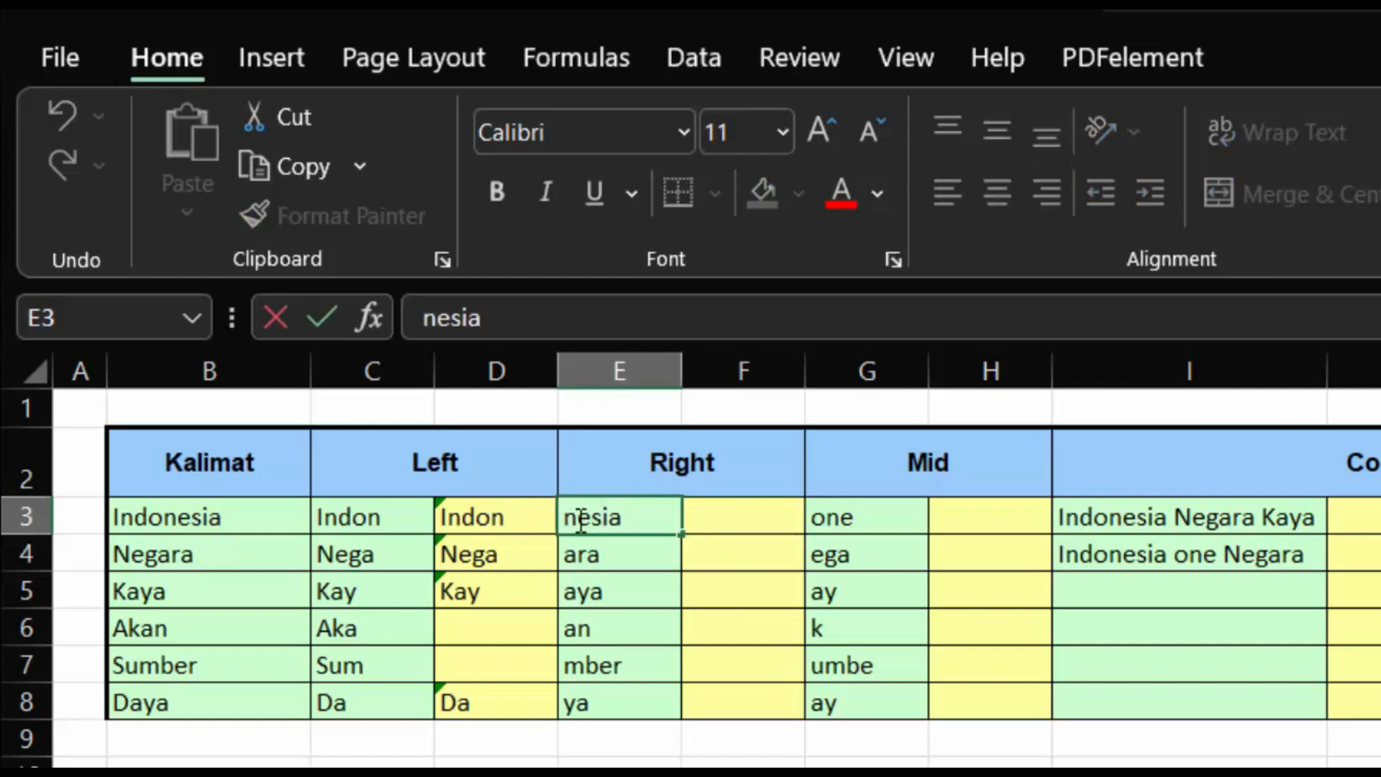
drag(576, 516, 531, 515)
key(BackSpace)
key(Return)
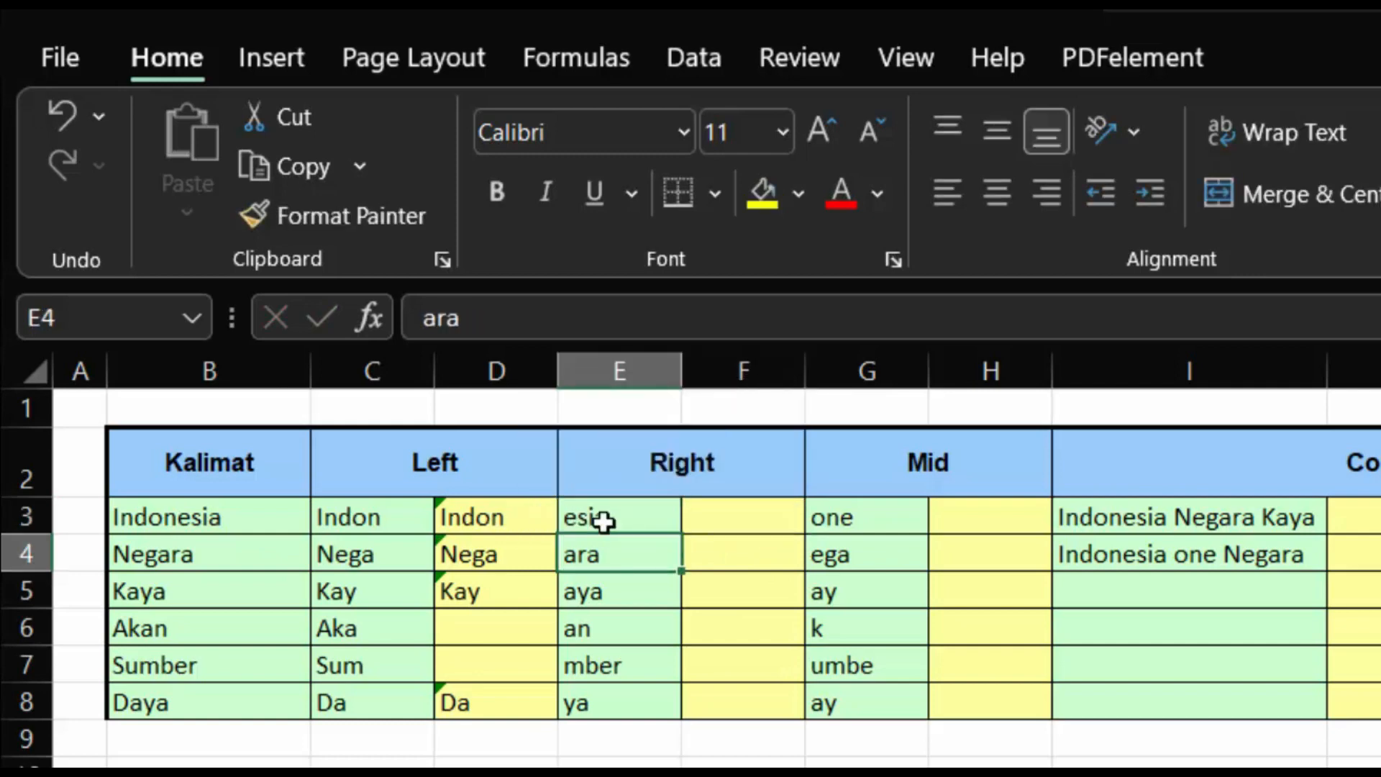
Enter the formula =RIGHT(B3,4) in cell F3 to extract the last four characters of Indonesia.
click(754, 512)
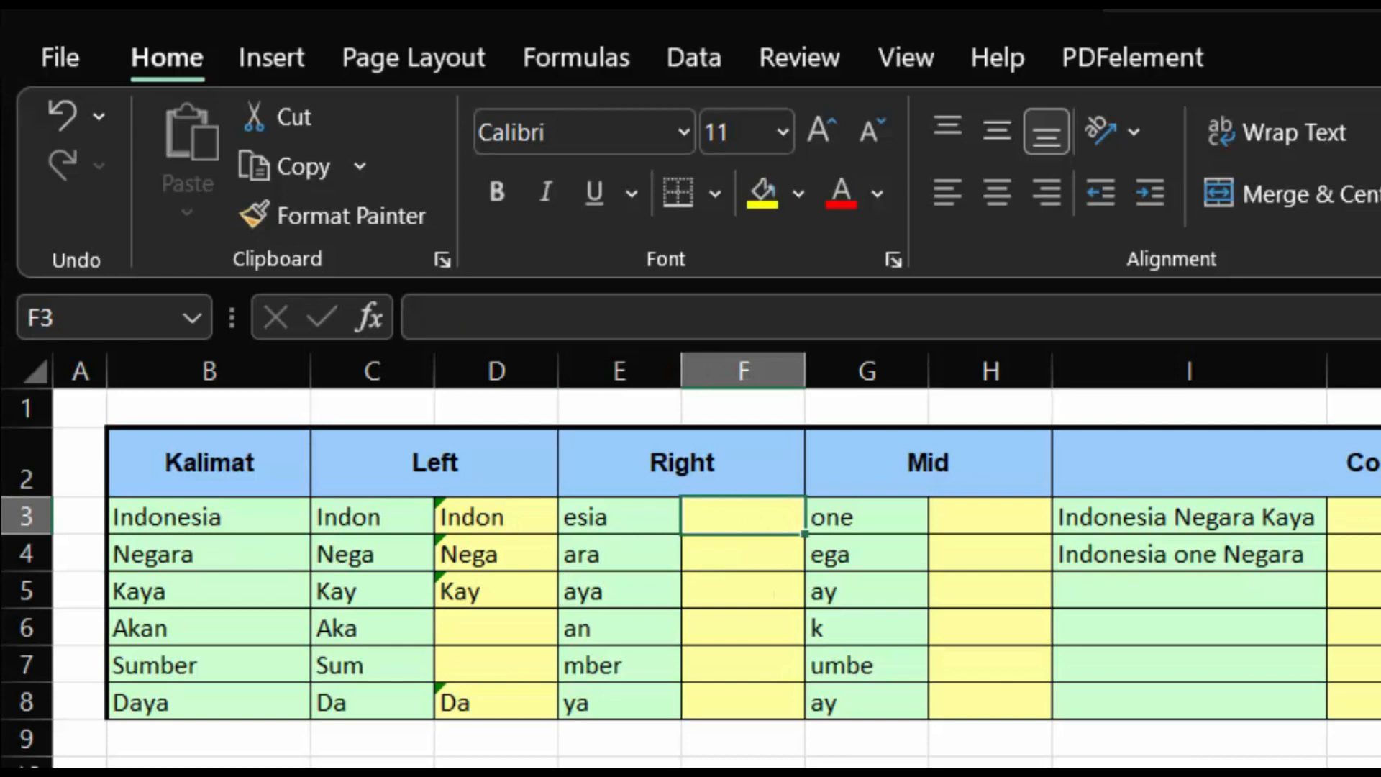
key(F2)
text(=ri)
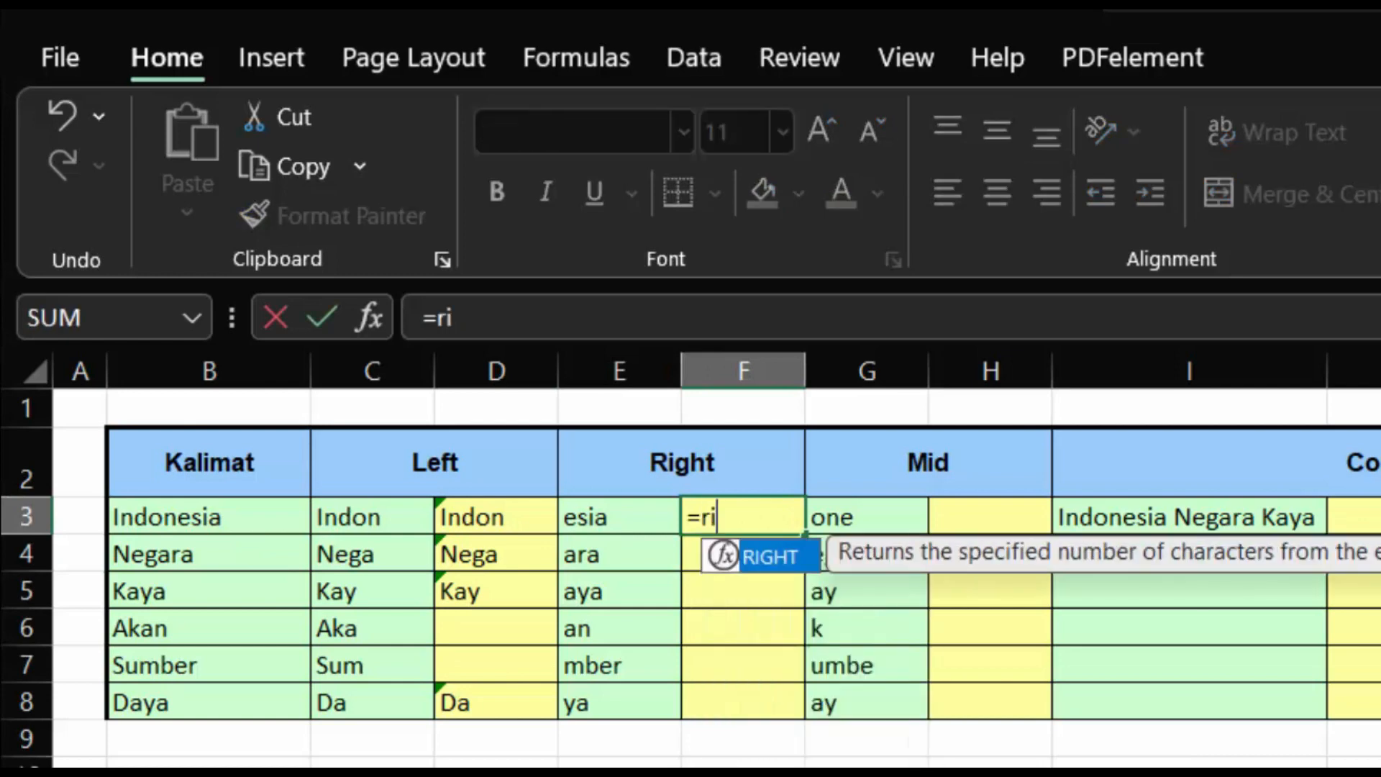
key(Tab)
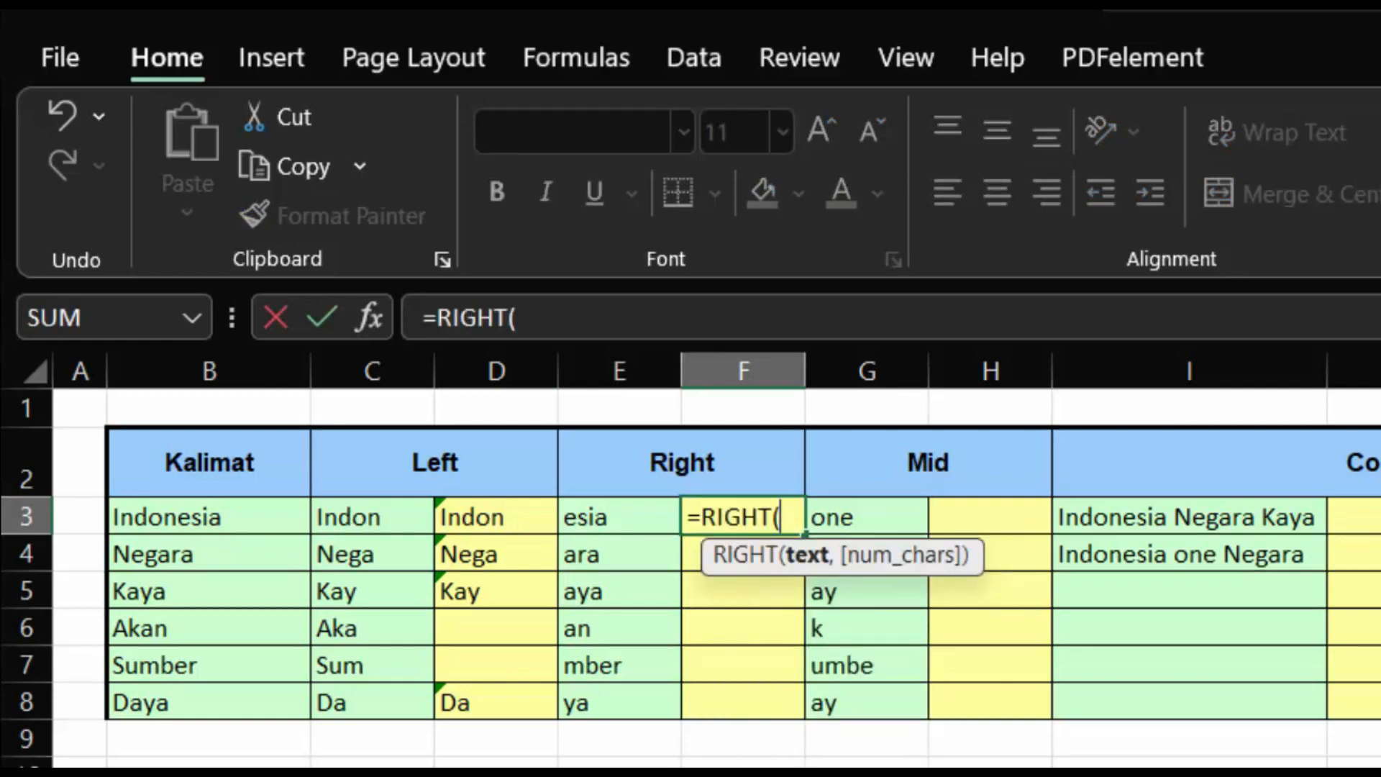
click(253, 515)
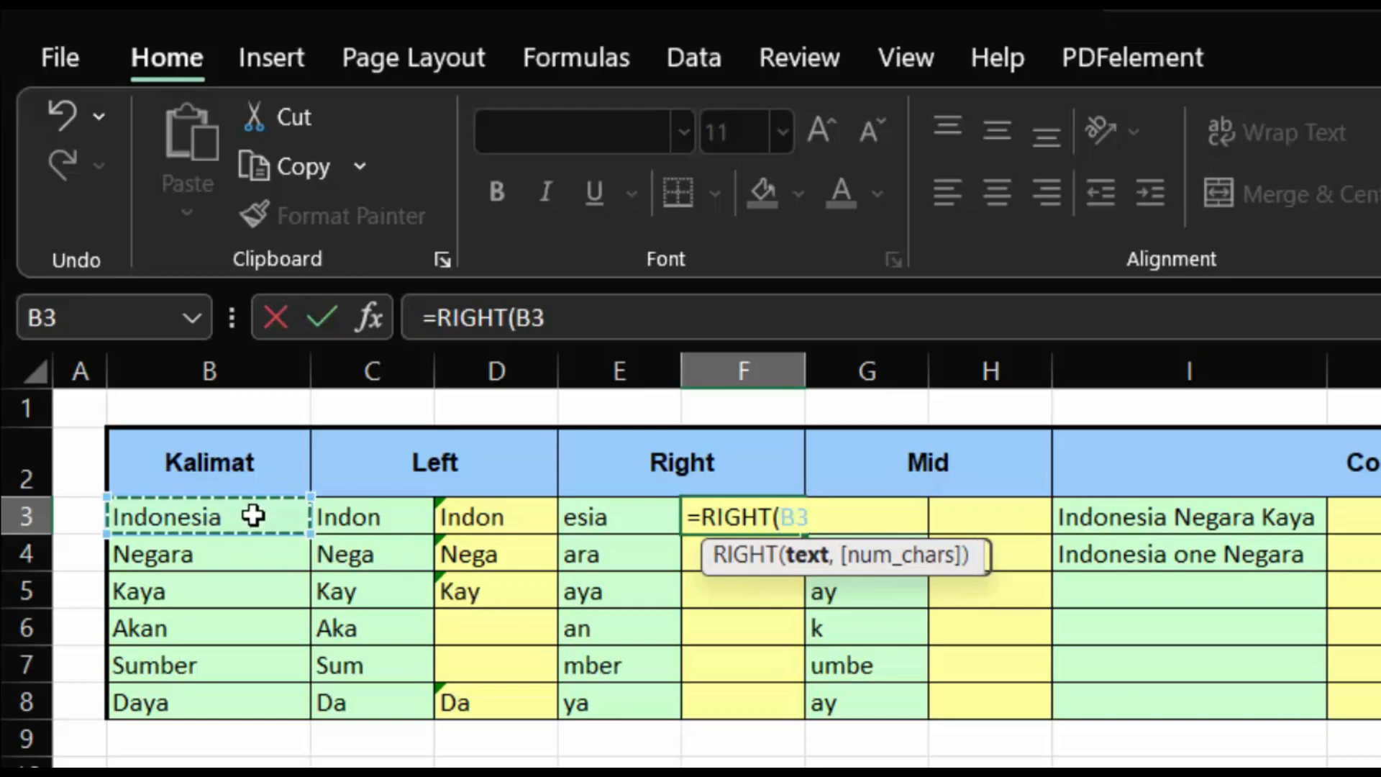
text(,)
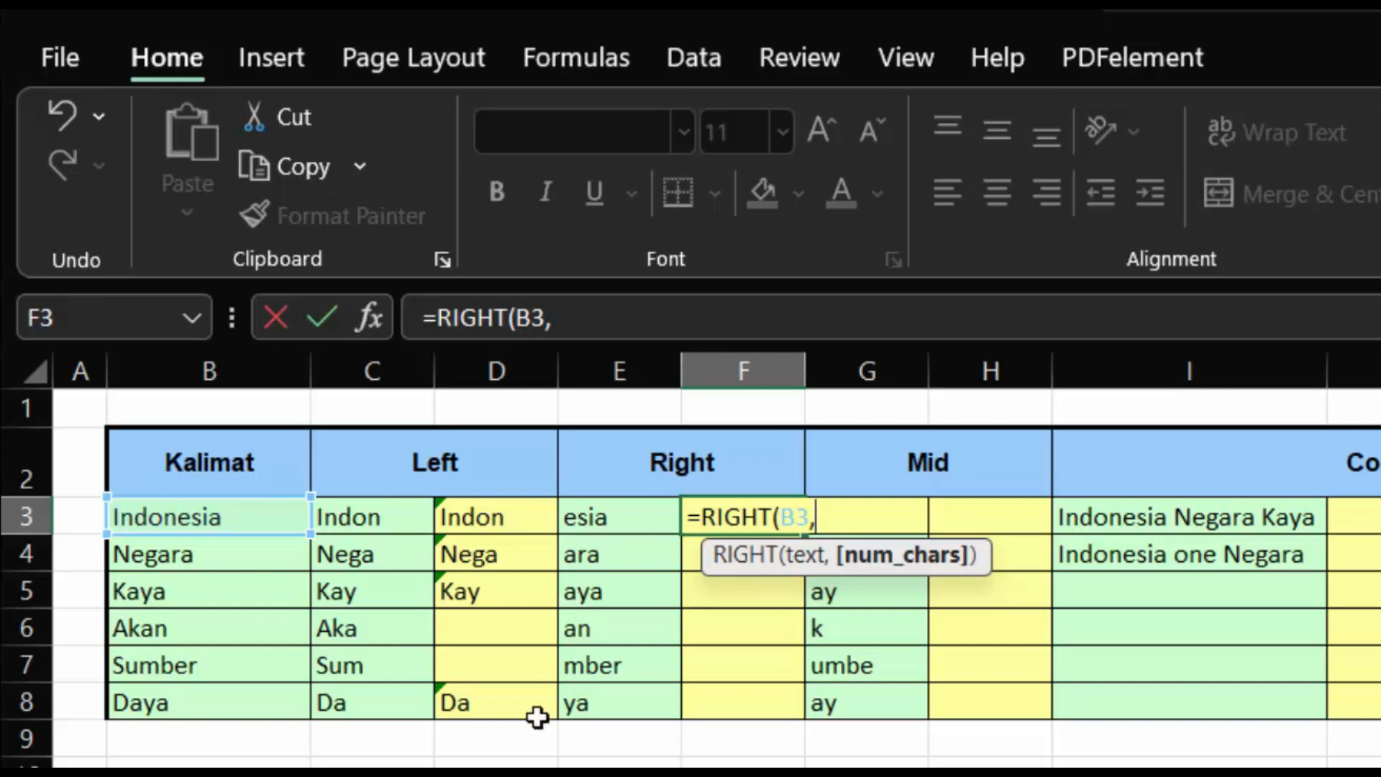
text(4)
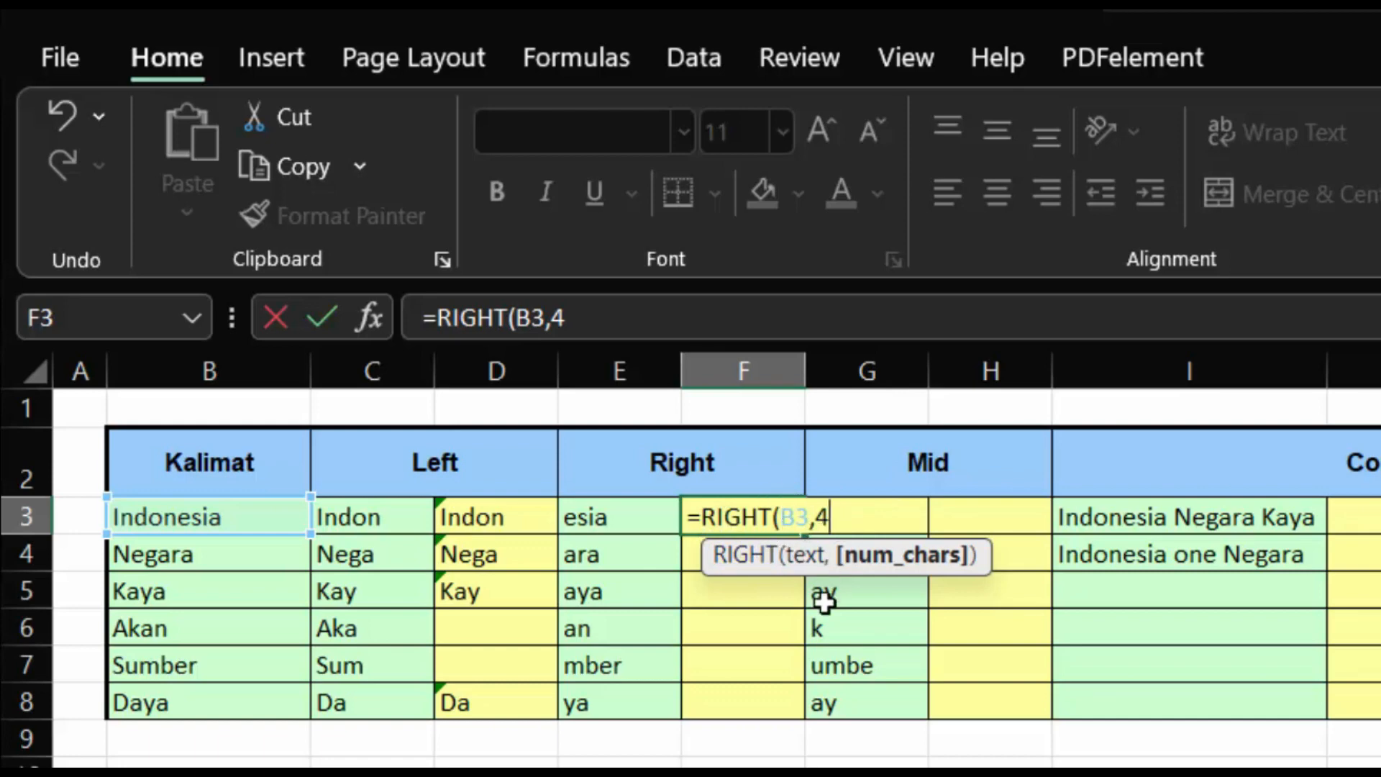
key(Return)
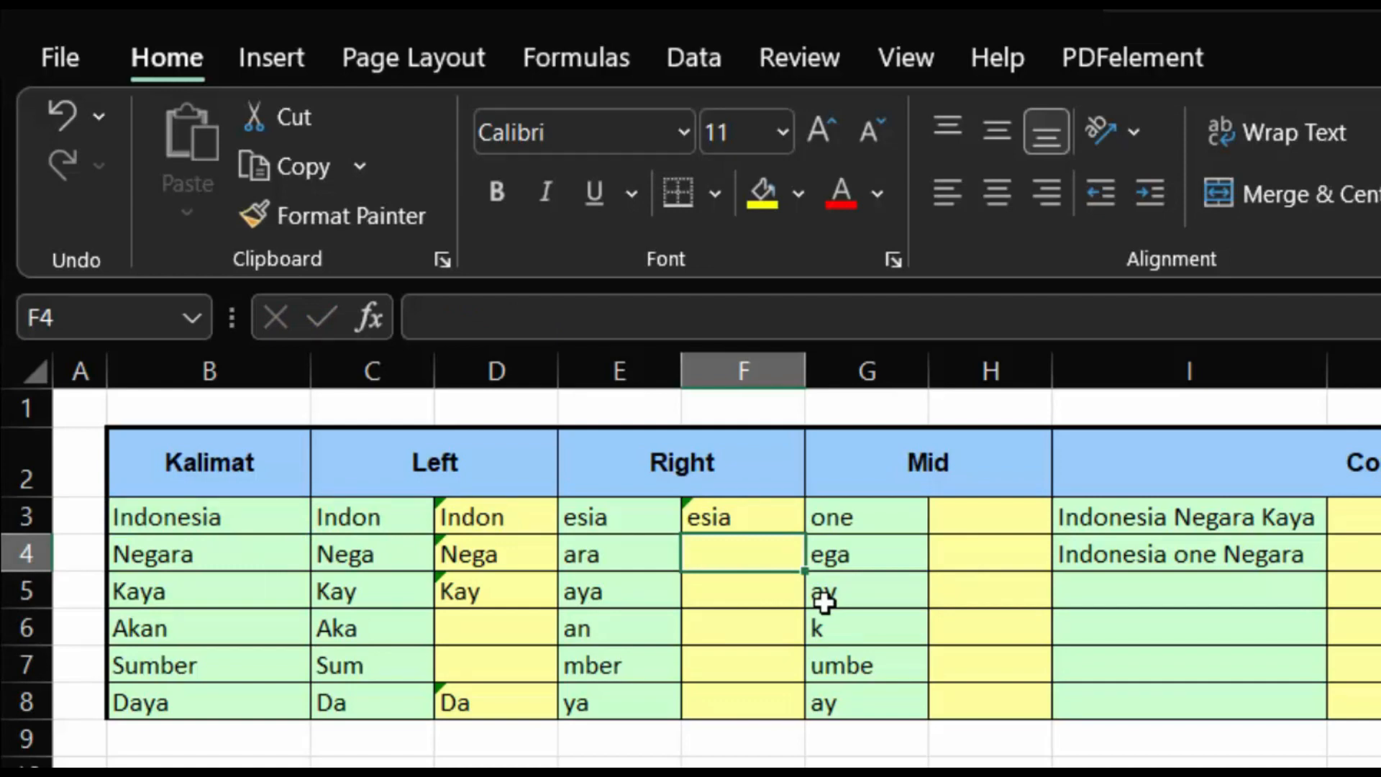
Enter the formula =RIGHT(B4,3) in cell F4 to extract the last three characters of Negara.
text(=ri)
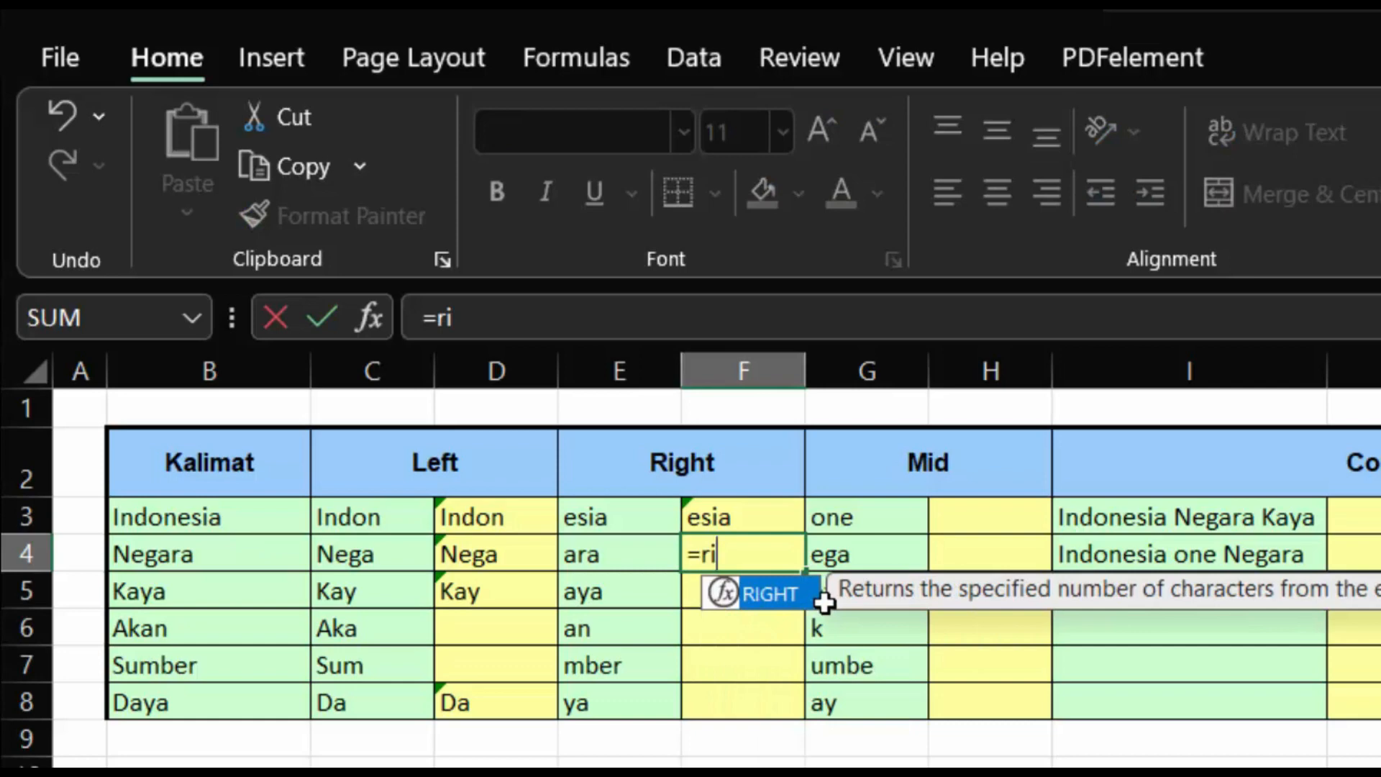
key(Tab)
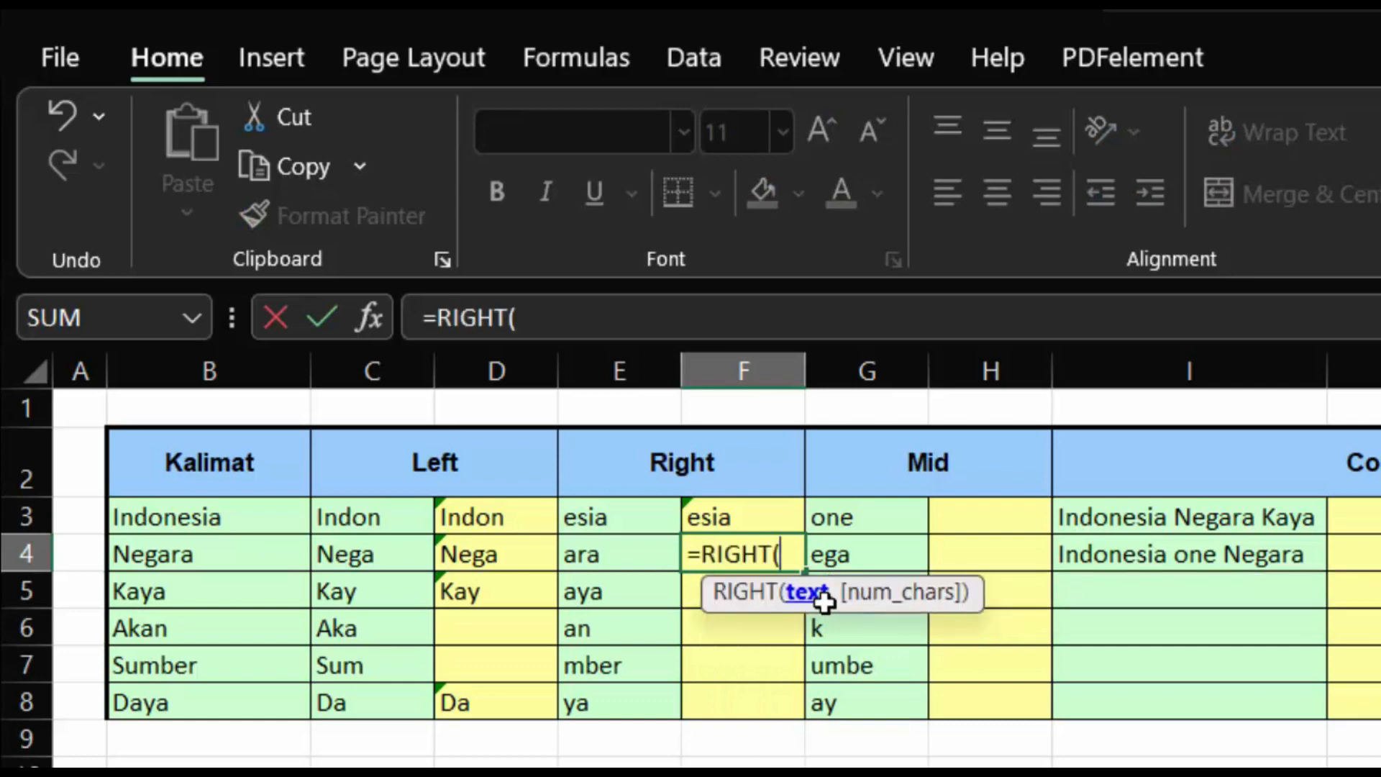
click(227, 554)
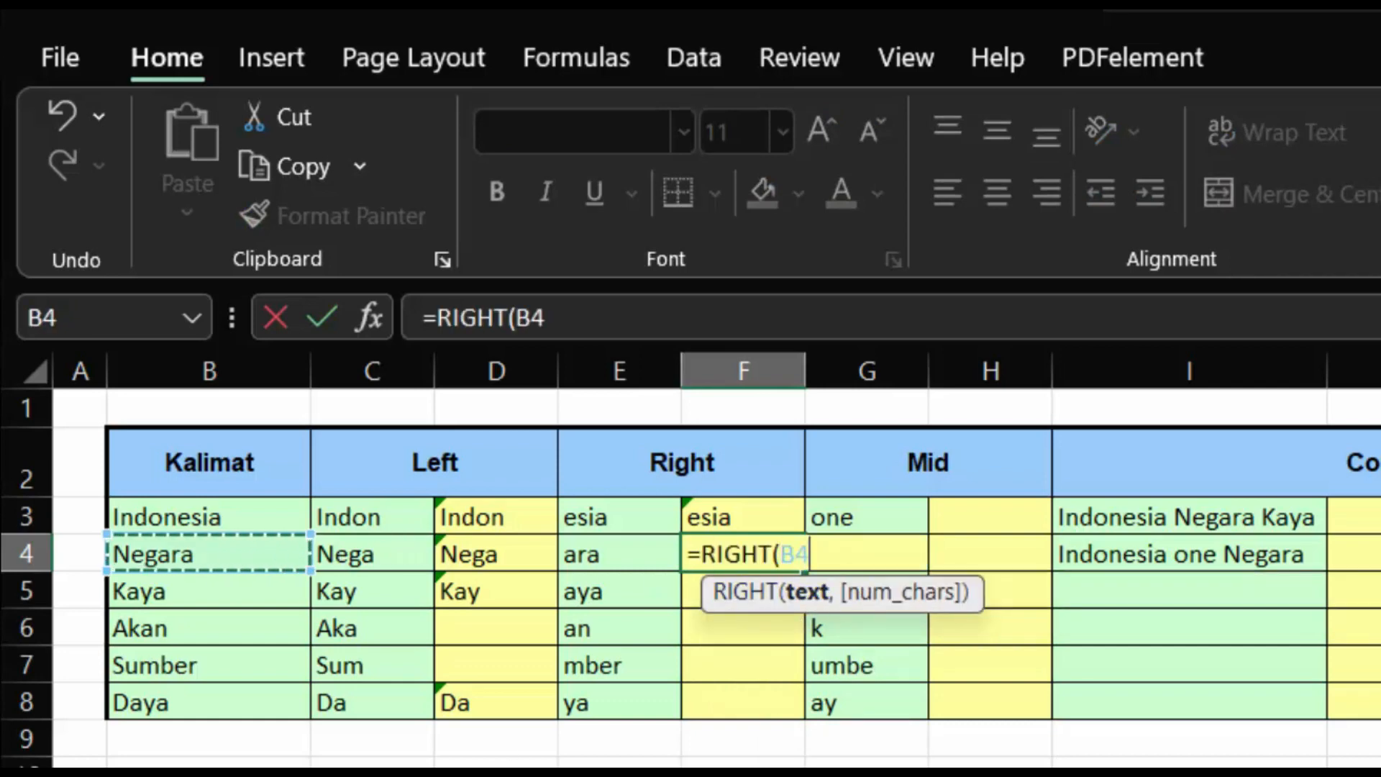
text(,)
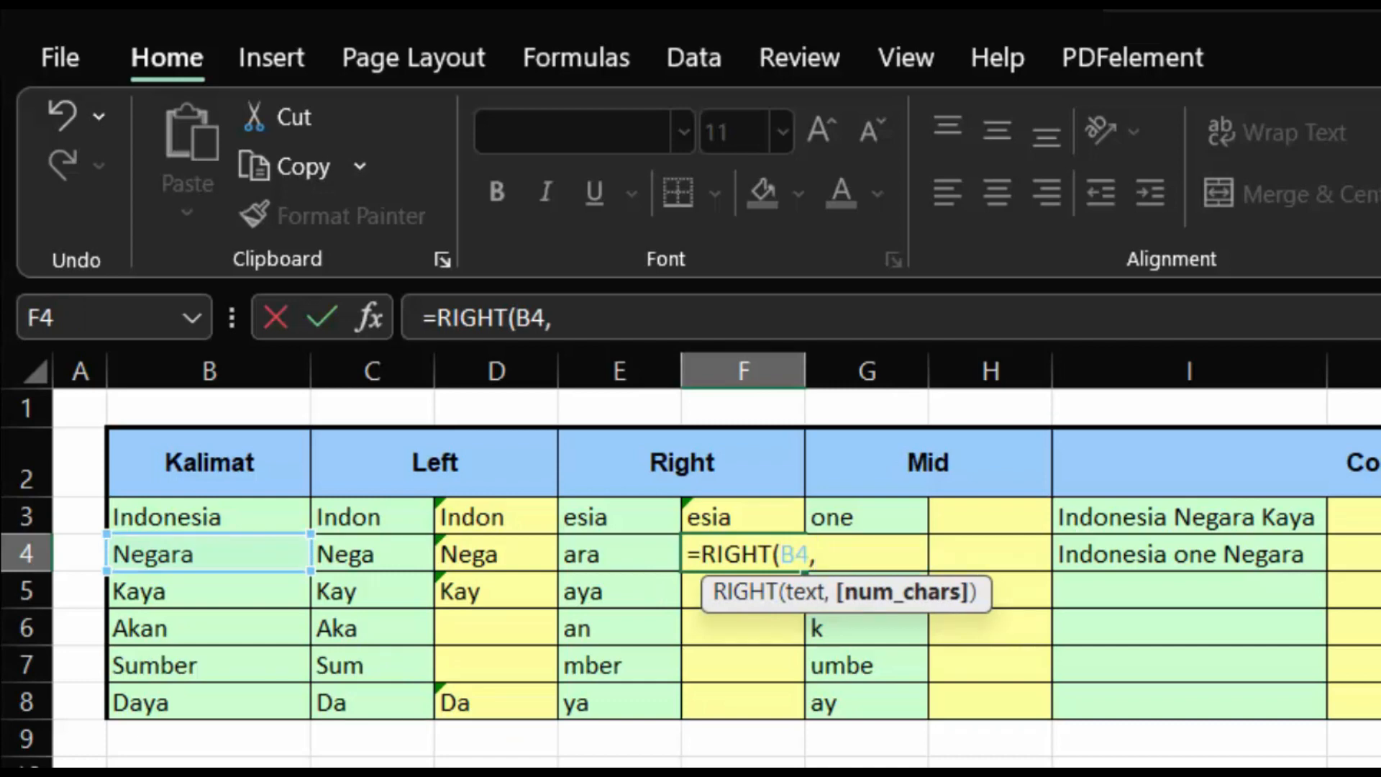
text(3)
key(Return)
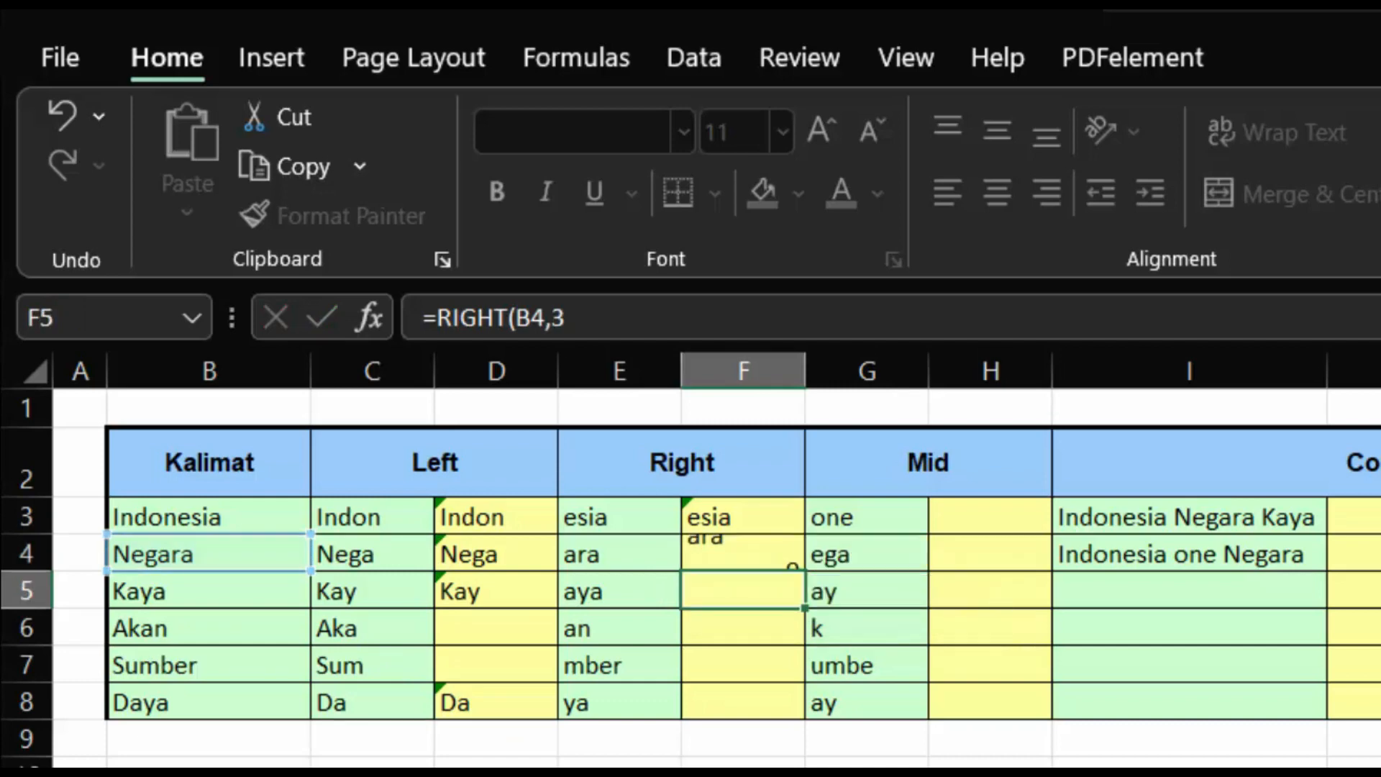
Enter the formula =RIGHT(B6,2) in cell F6 to extract the last two characters of Akan.
click(745, 621)
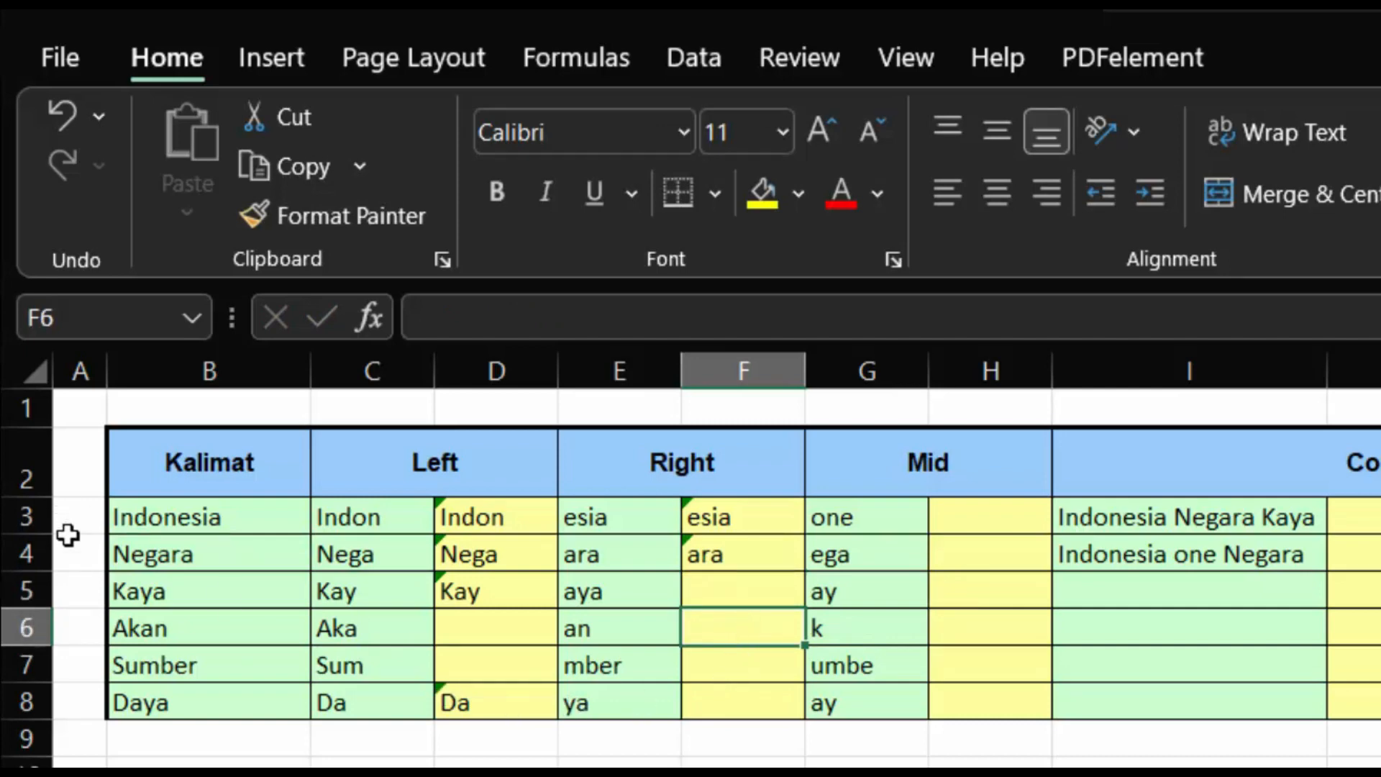
text(=)
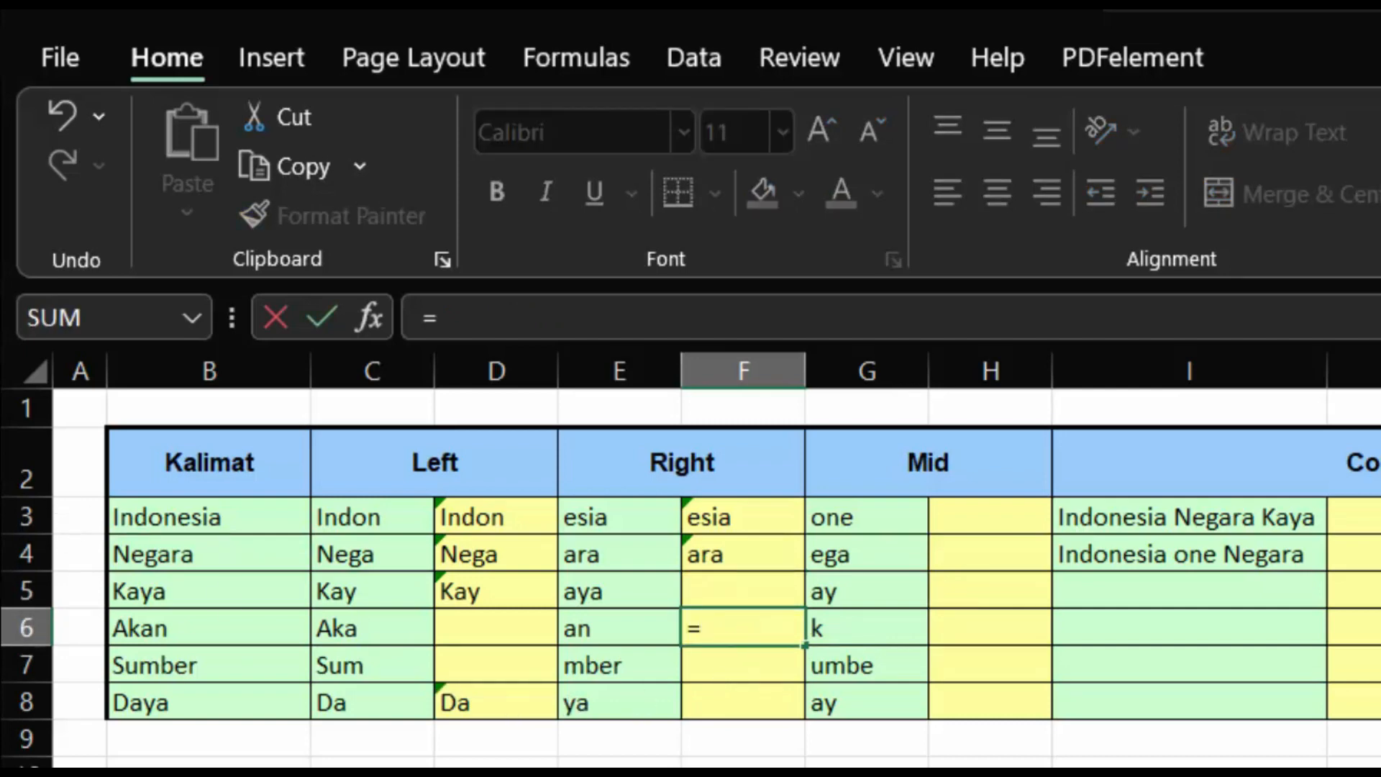
text(ri)
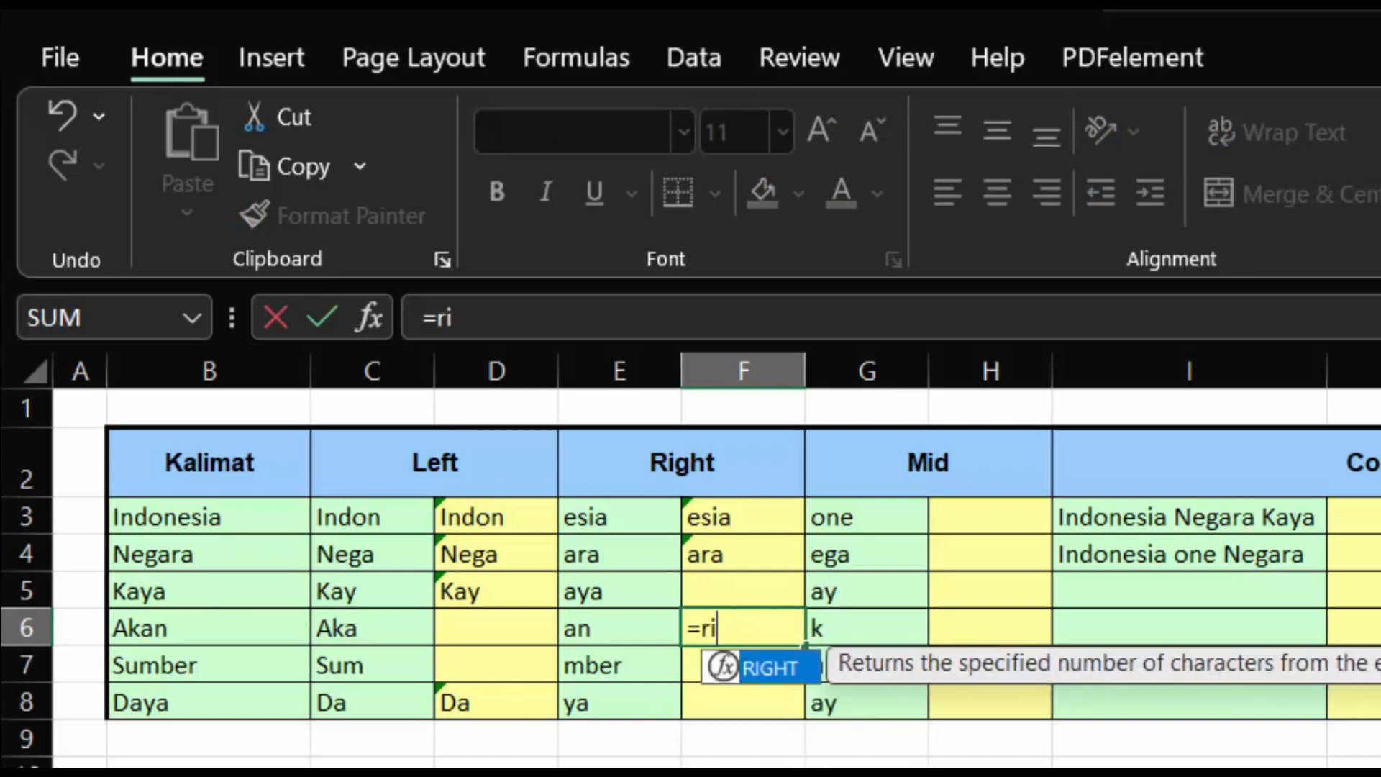
key(Tab)
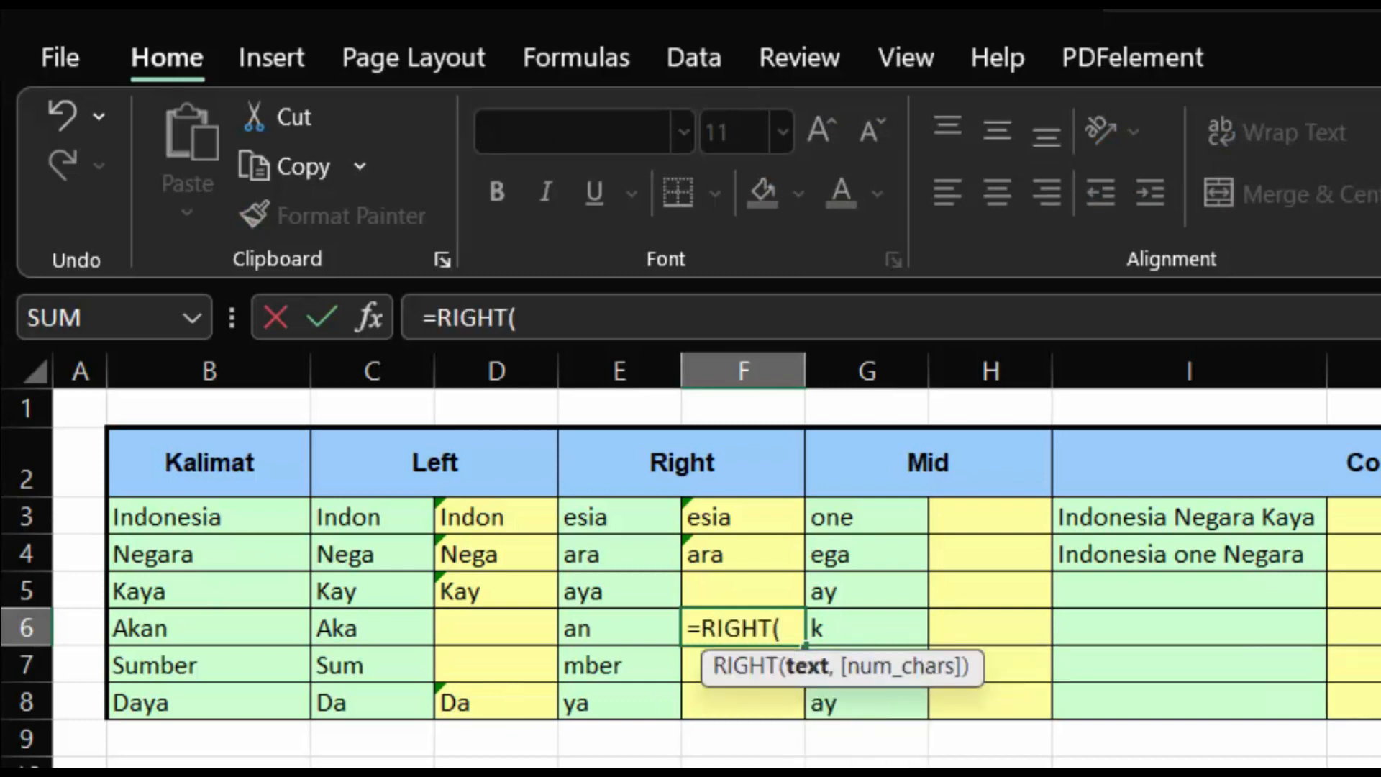
click(178, 626)
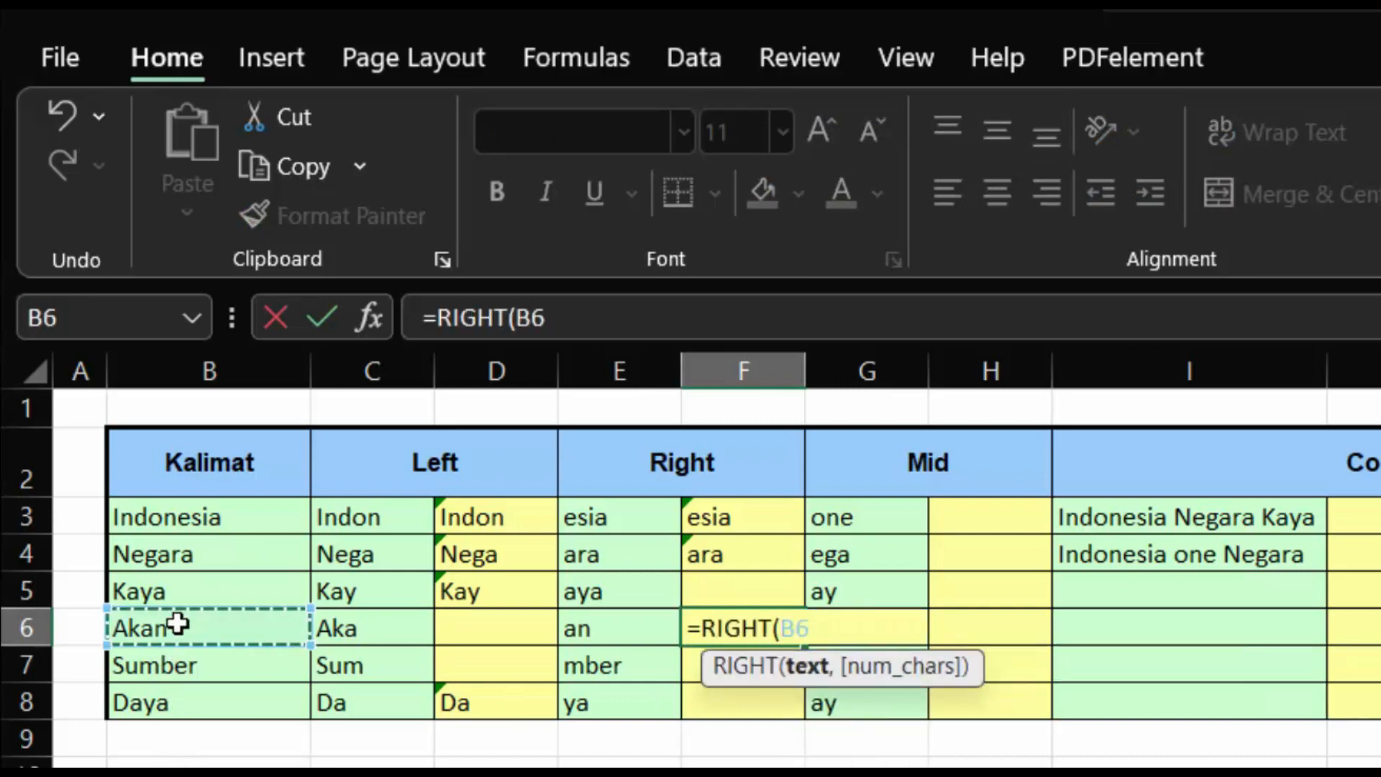
text(,2)
key(Return)
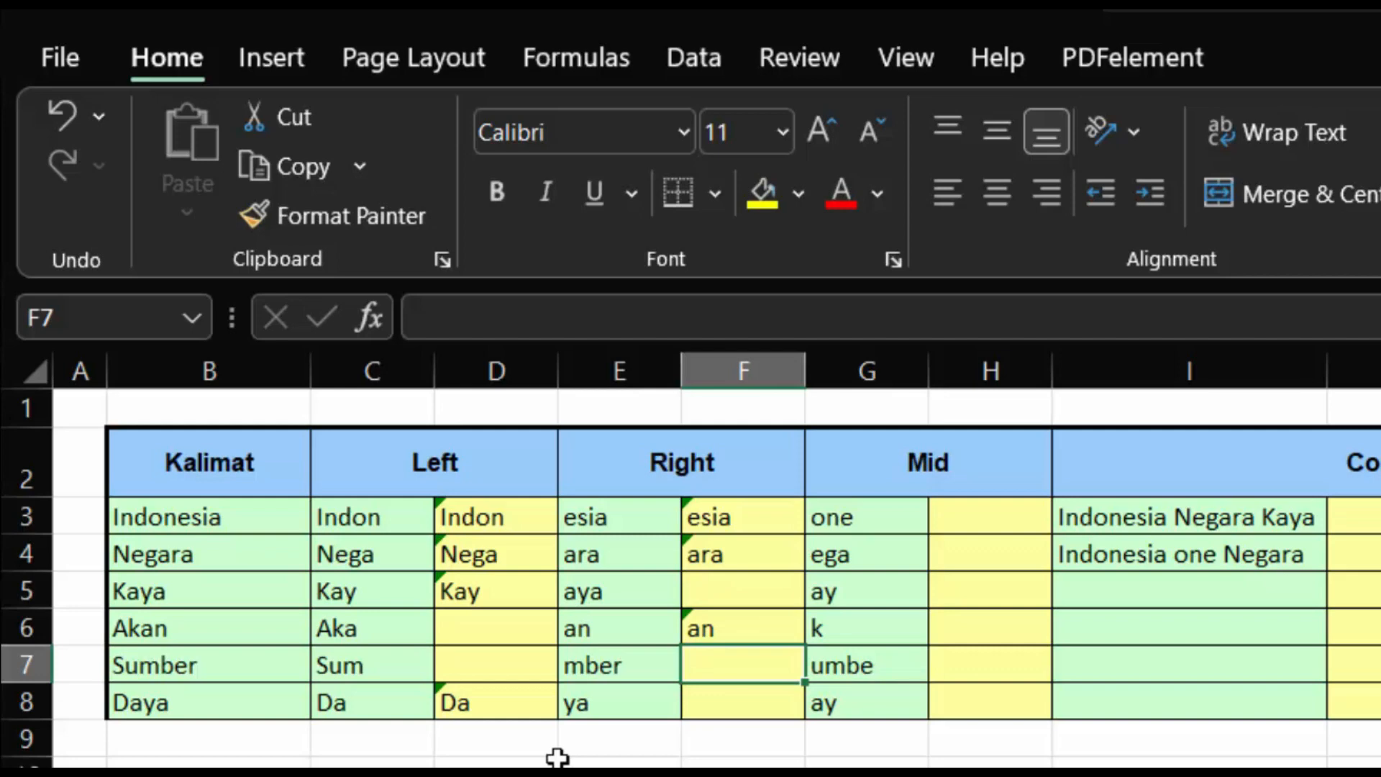
Enter the formula =MID(B3,4,3) in cell H3 to extract three characters of Indonesia starting at the fourth.
click(987, 517)
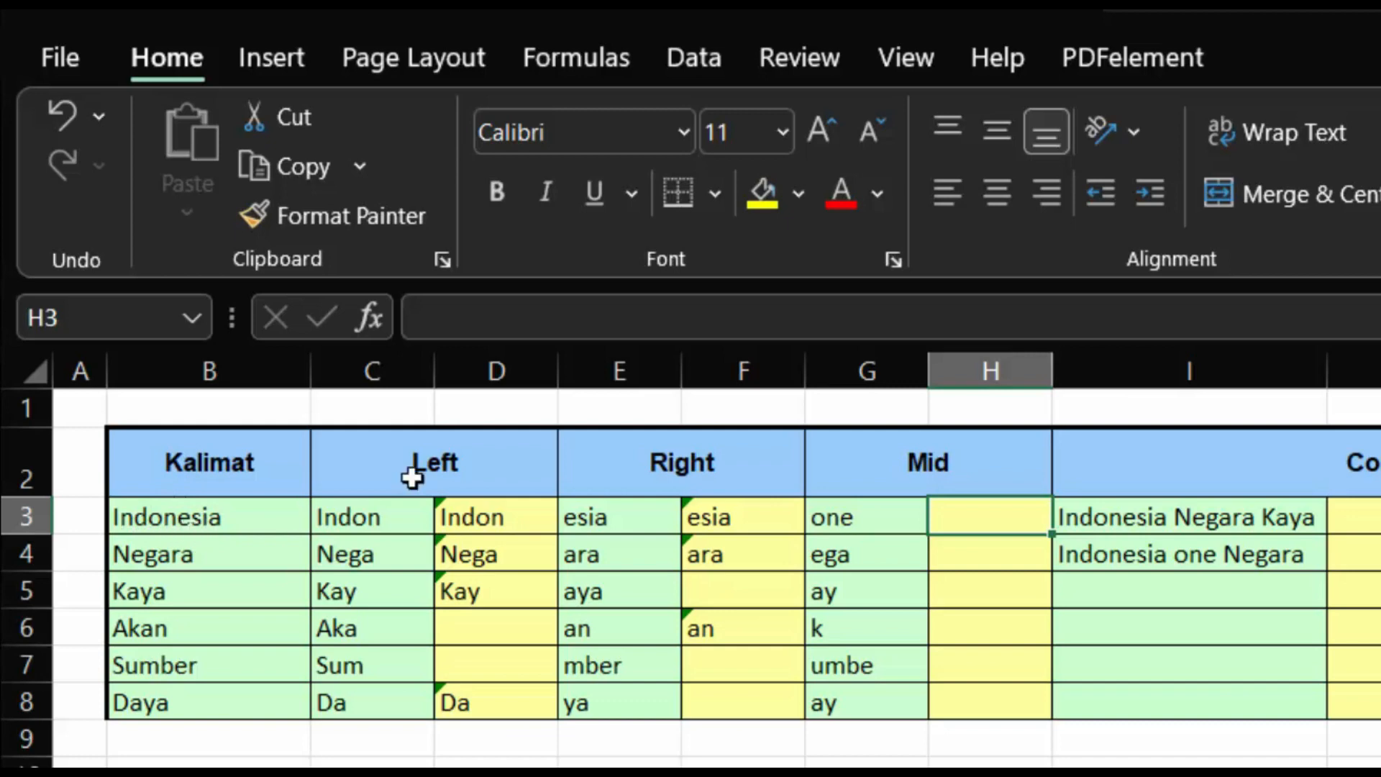
key(F2)
text(=)
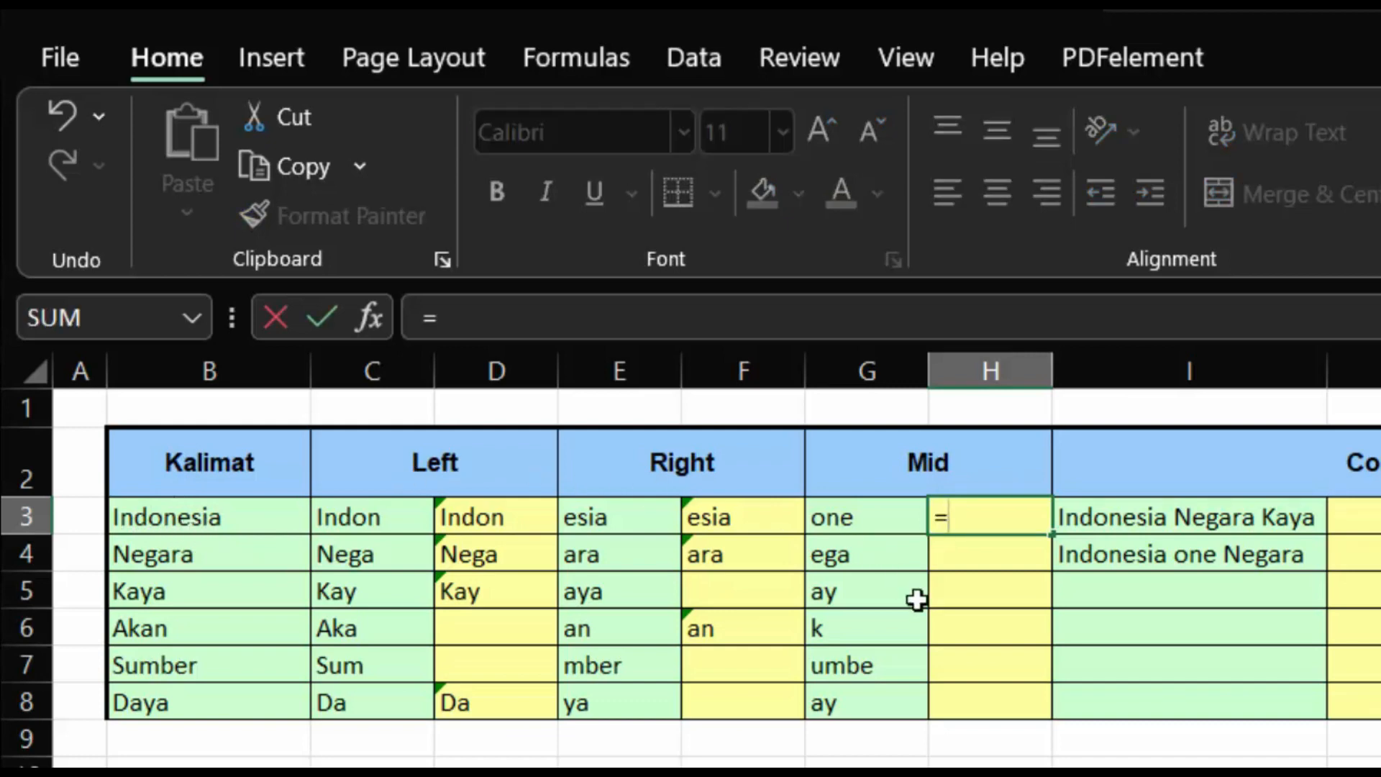
text(mid)
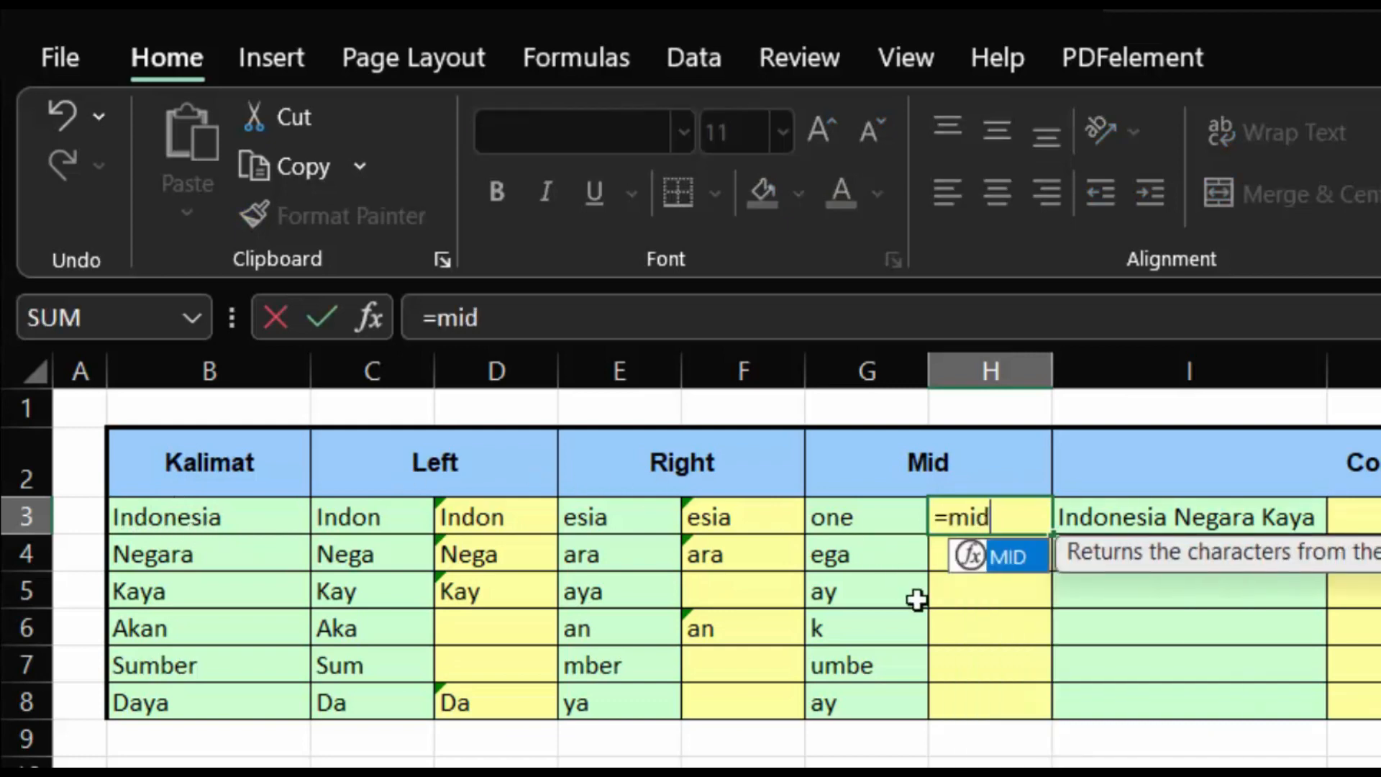
key(Tab)
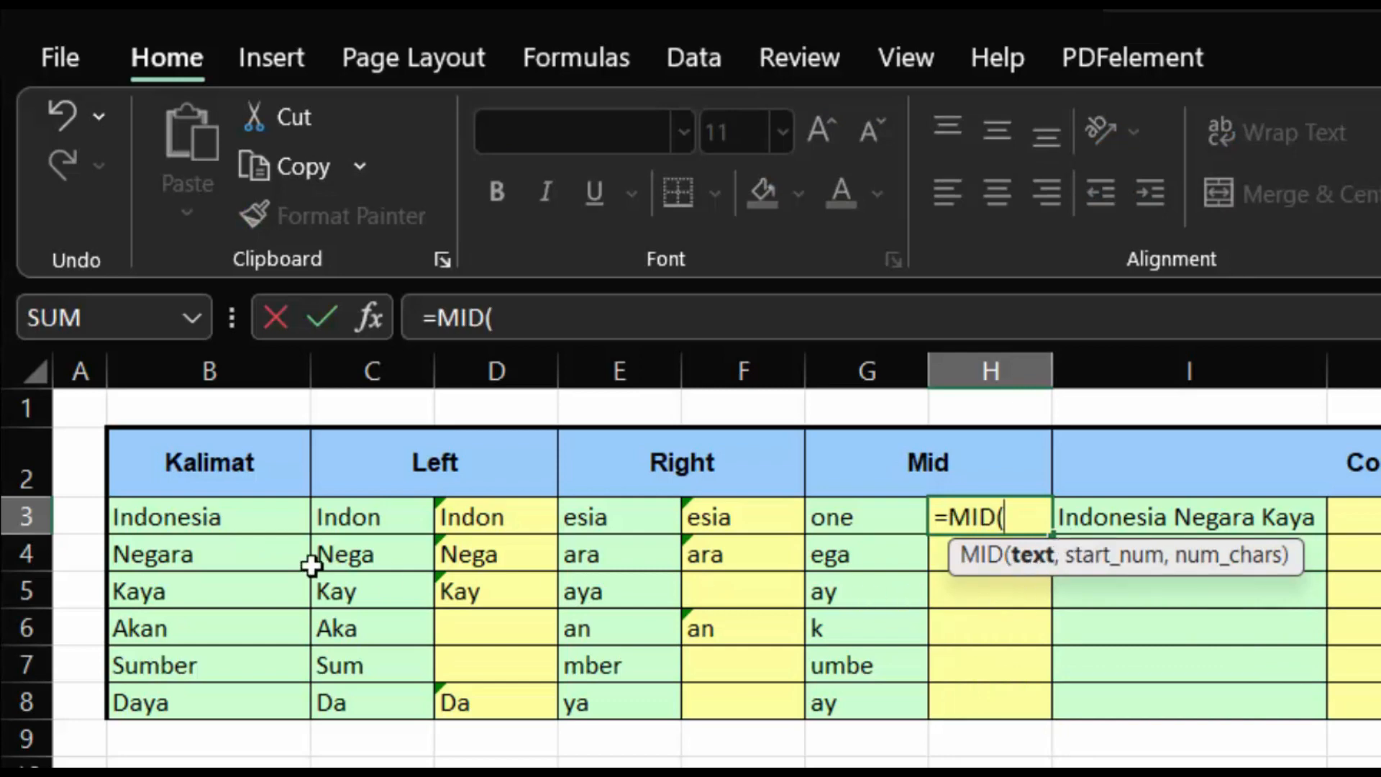
click(147, 519)
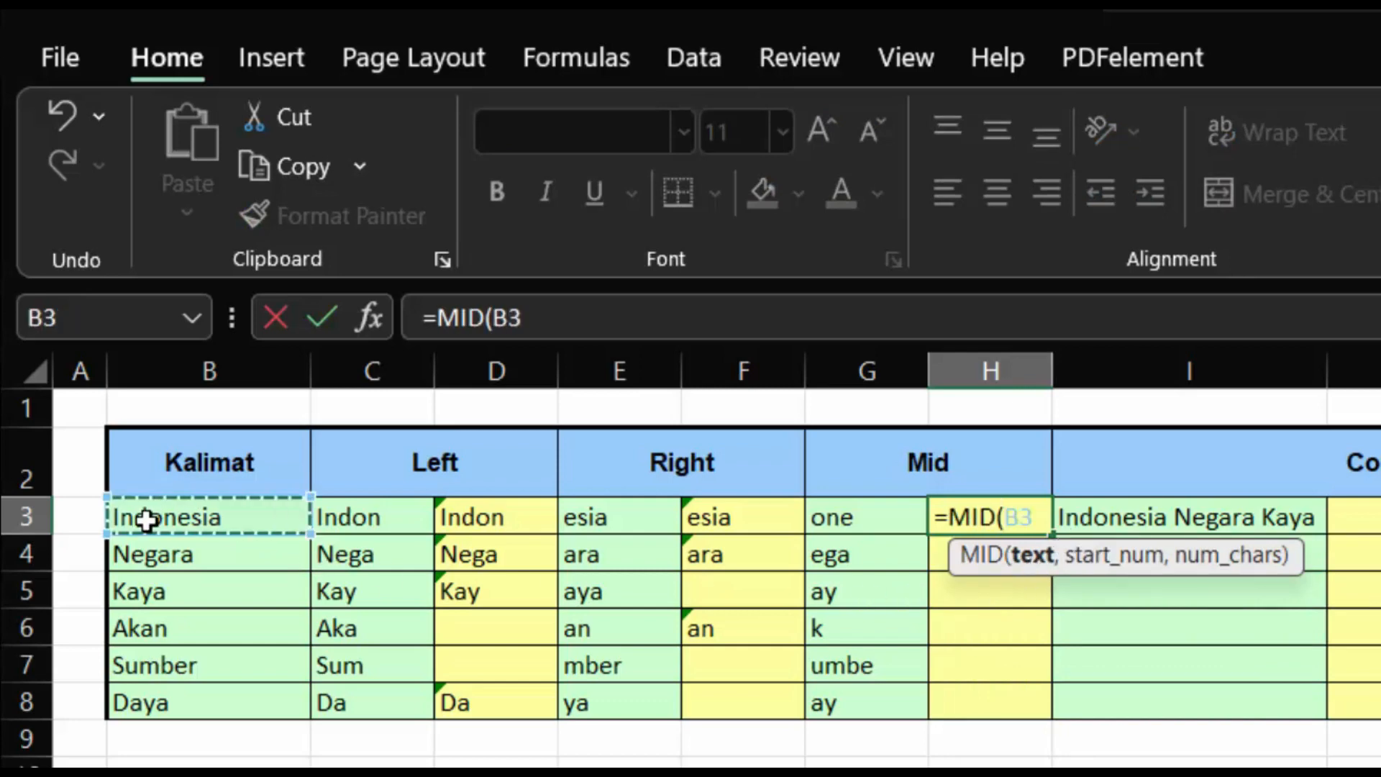
text(,)
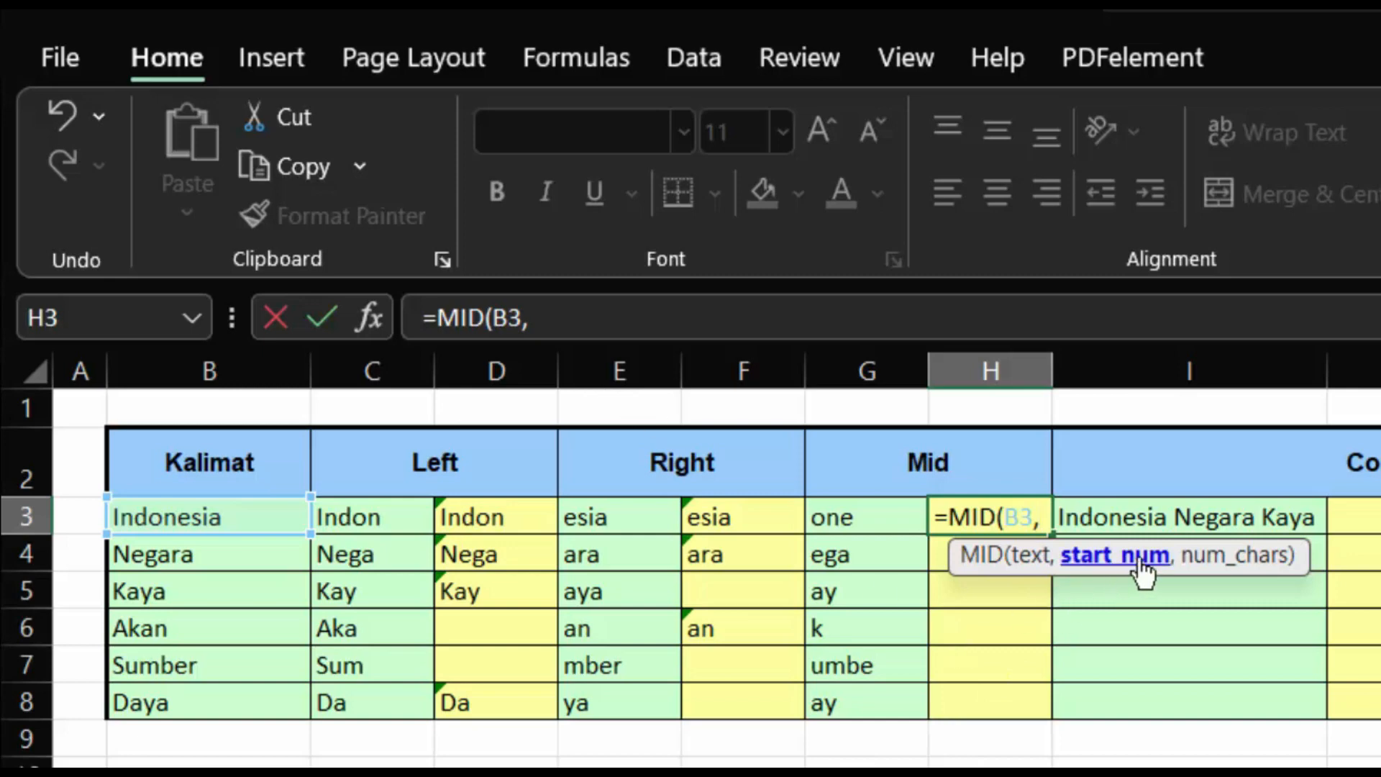
text(4)
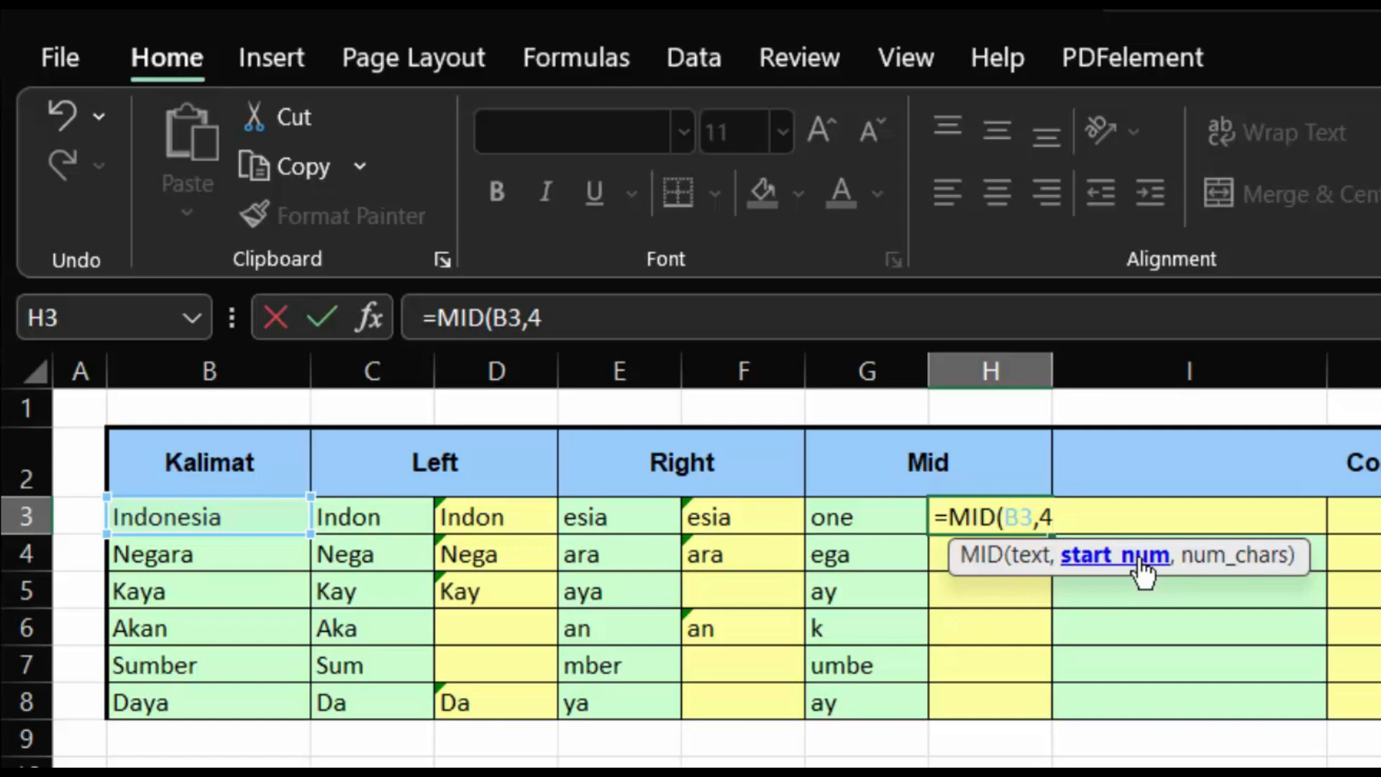
text(,)
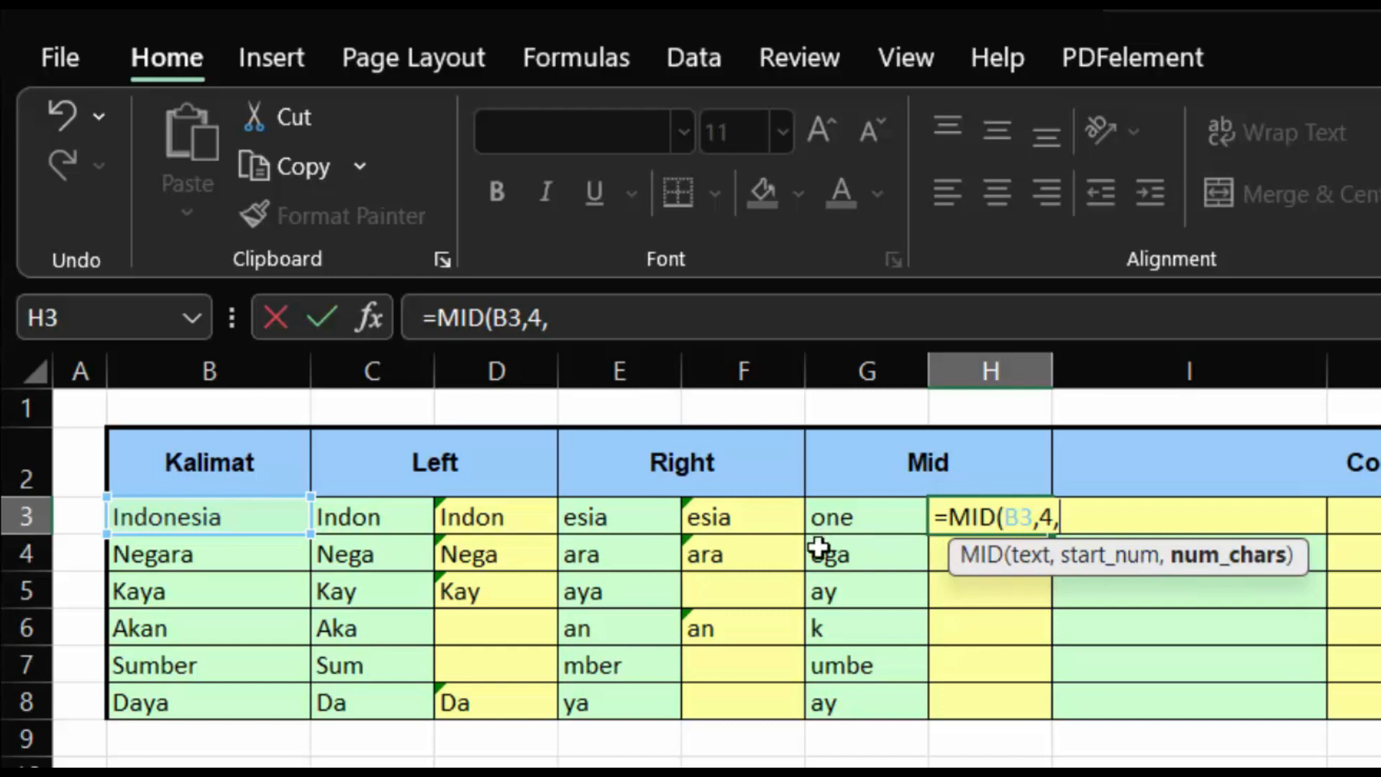
text(3)
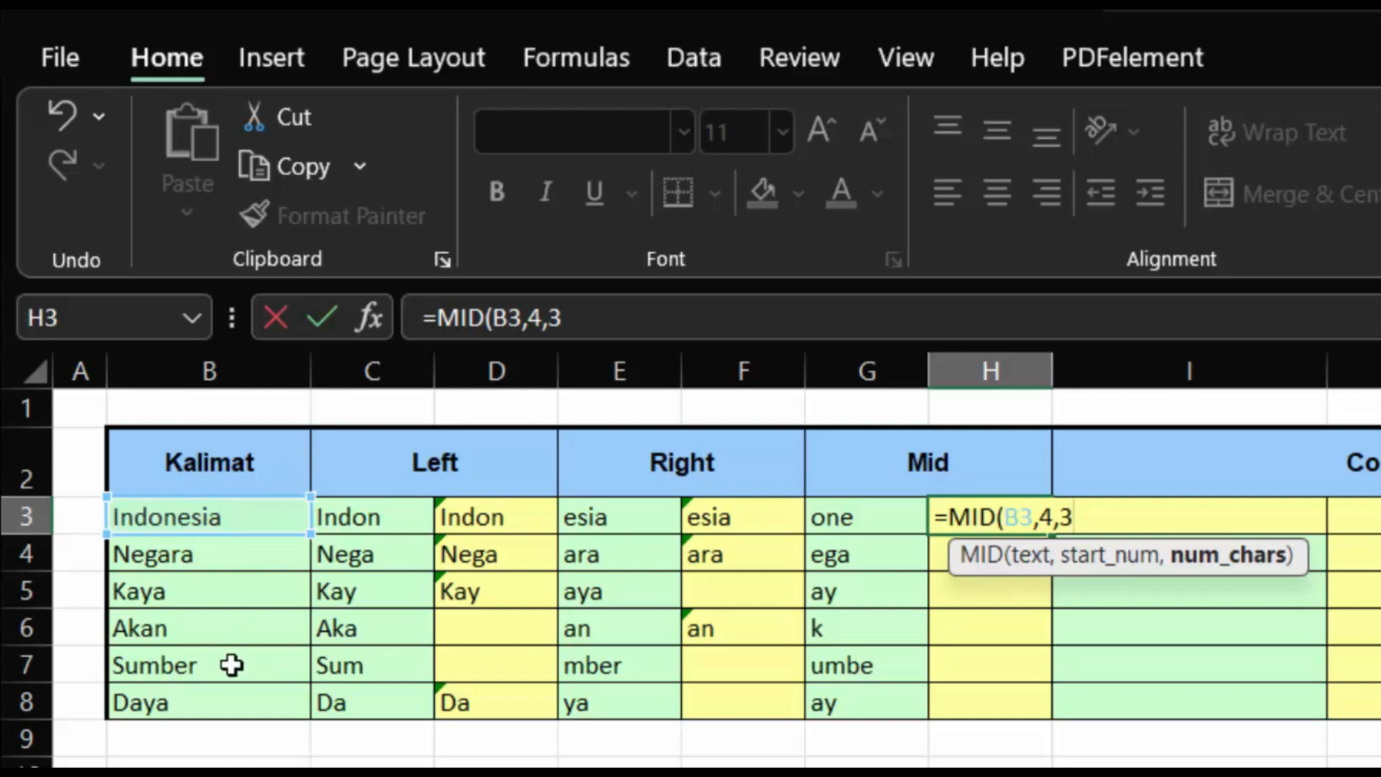
key(Return)
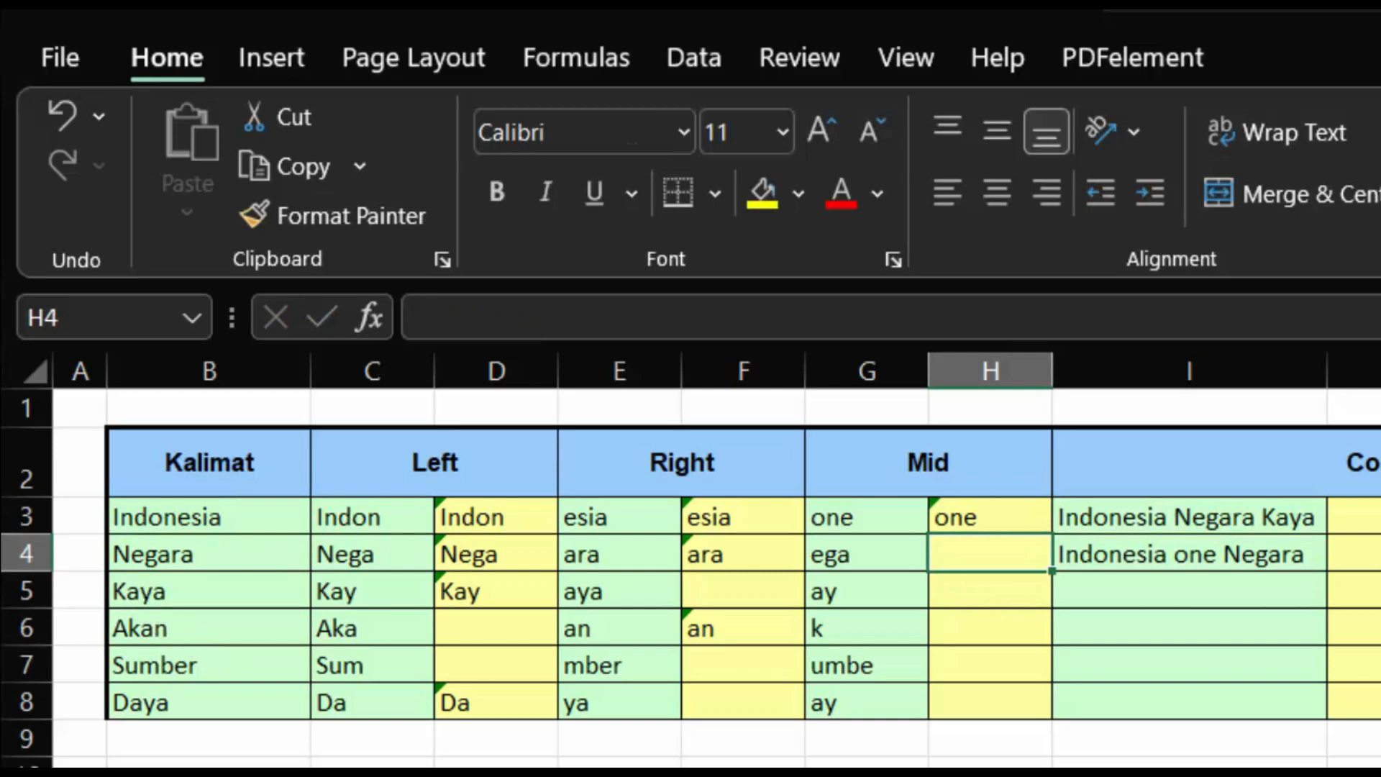
Enter the formula =MID(B4,2,3) in cell H4 to extract three characters of Negara starting at the second.
text(=)
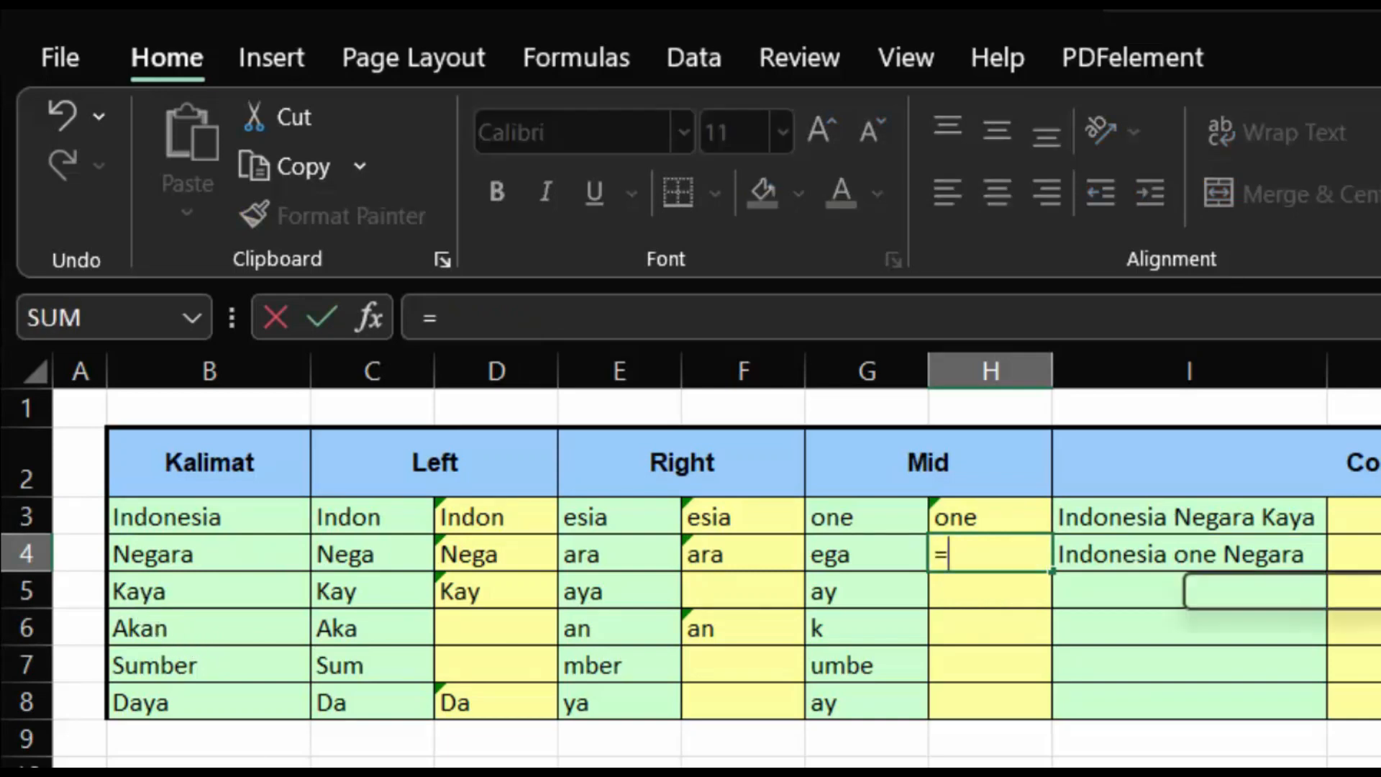
text(mid)
key(Tab)
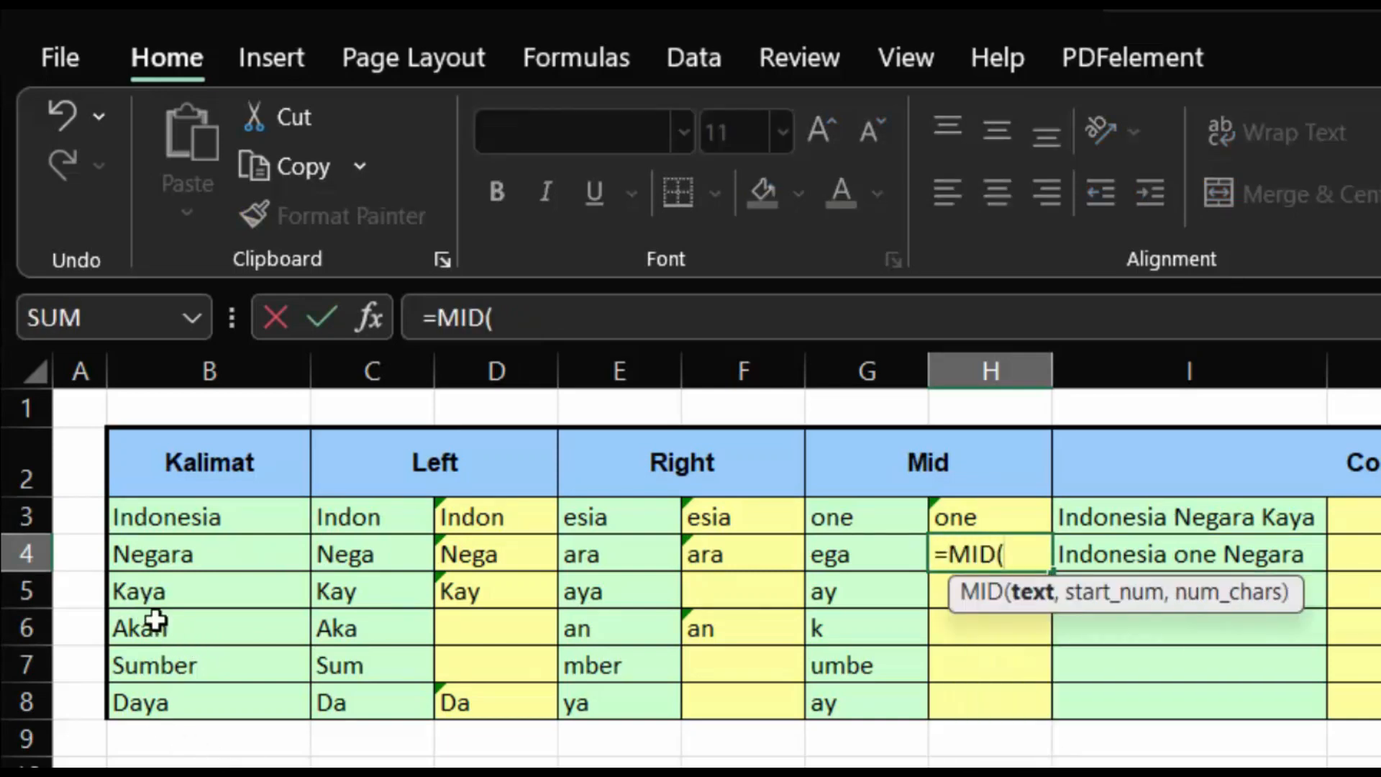
click(175, 549)
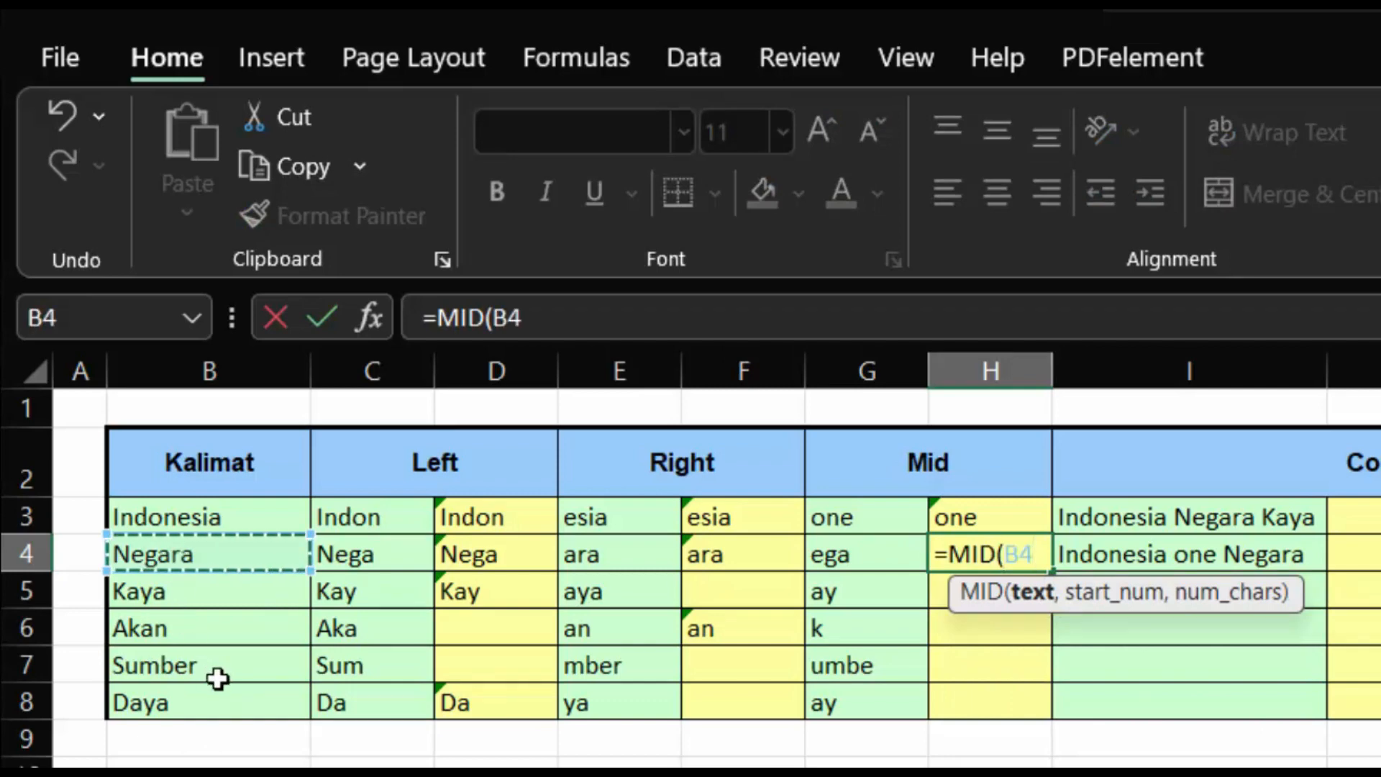
text(,)
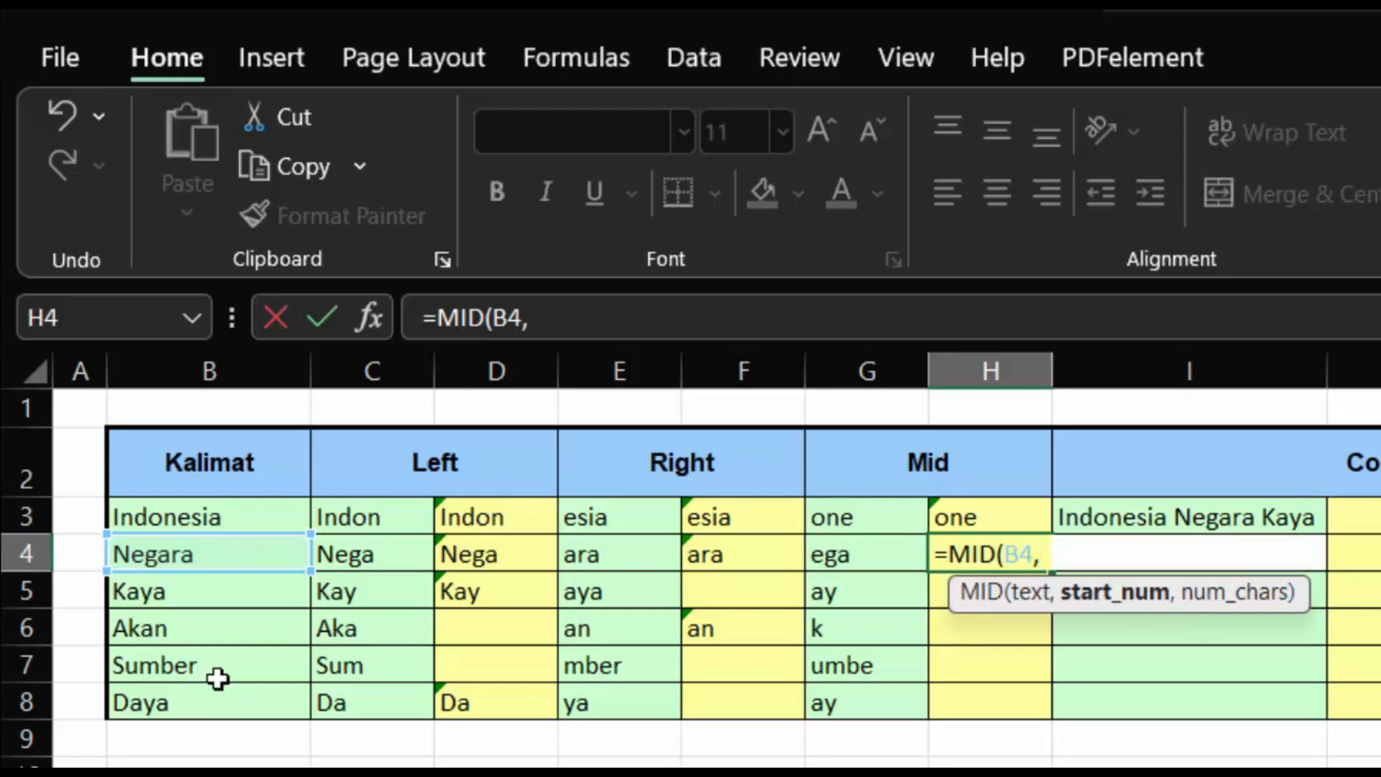
text(2,)
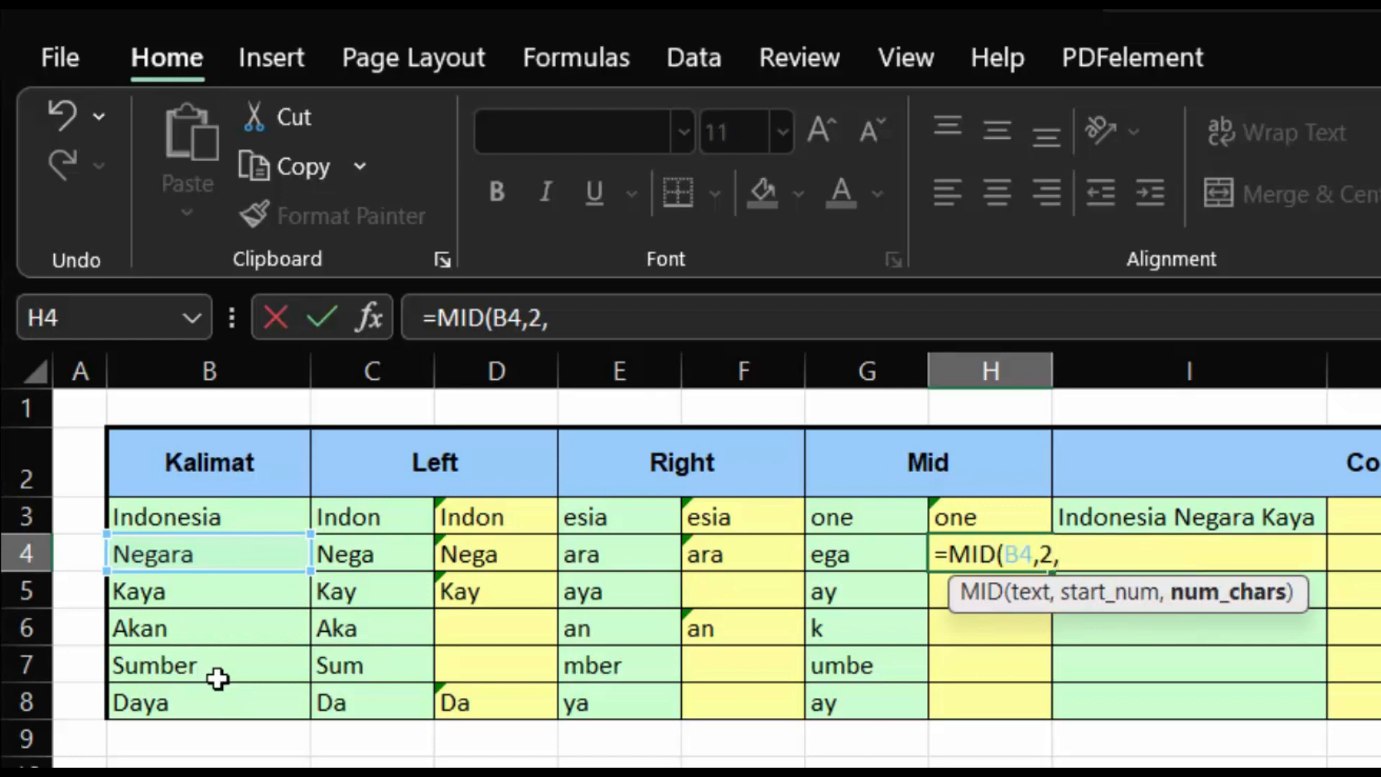
text(3)
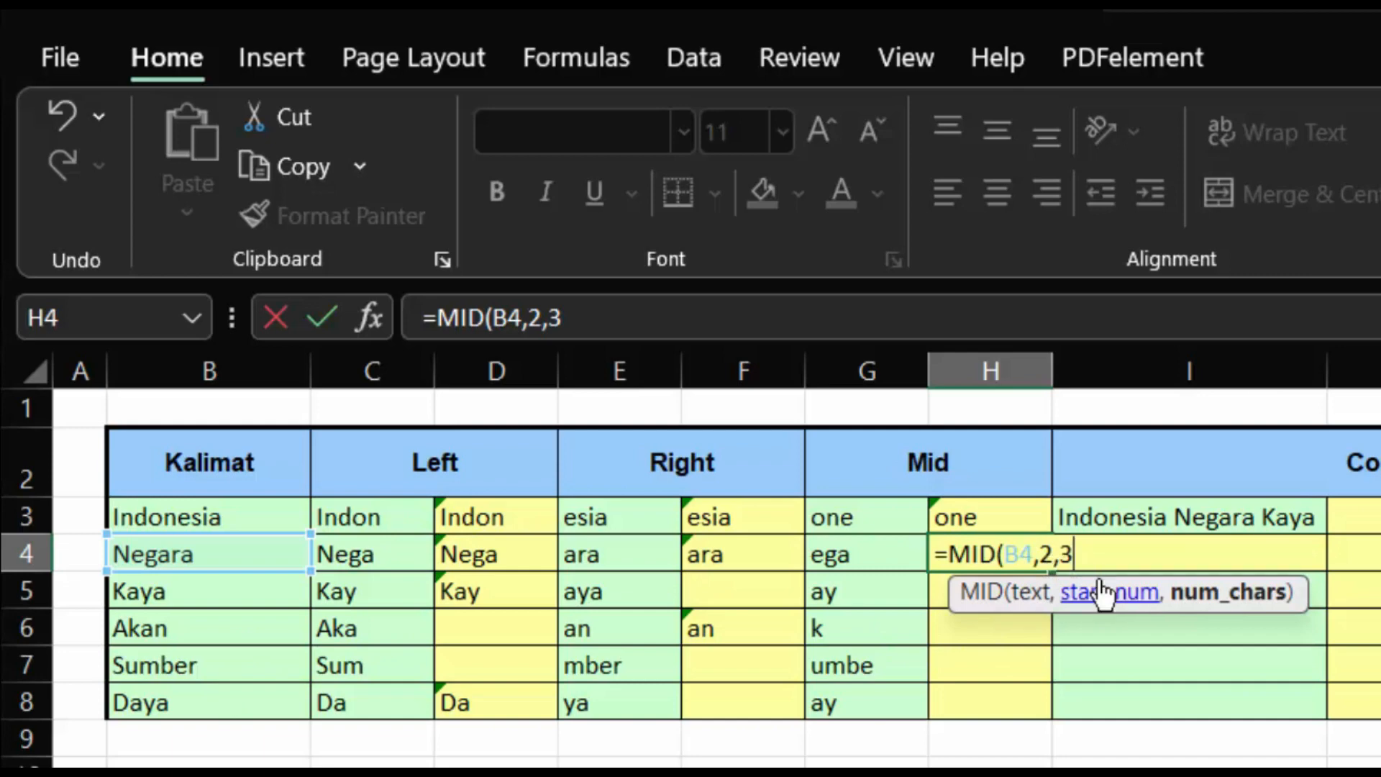
key(Return)
Enter the formula =MID(B6,2,1) in cell H6 to extract the second character of Akan.
key(Return)
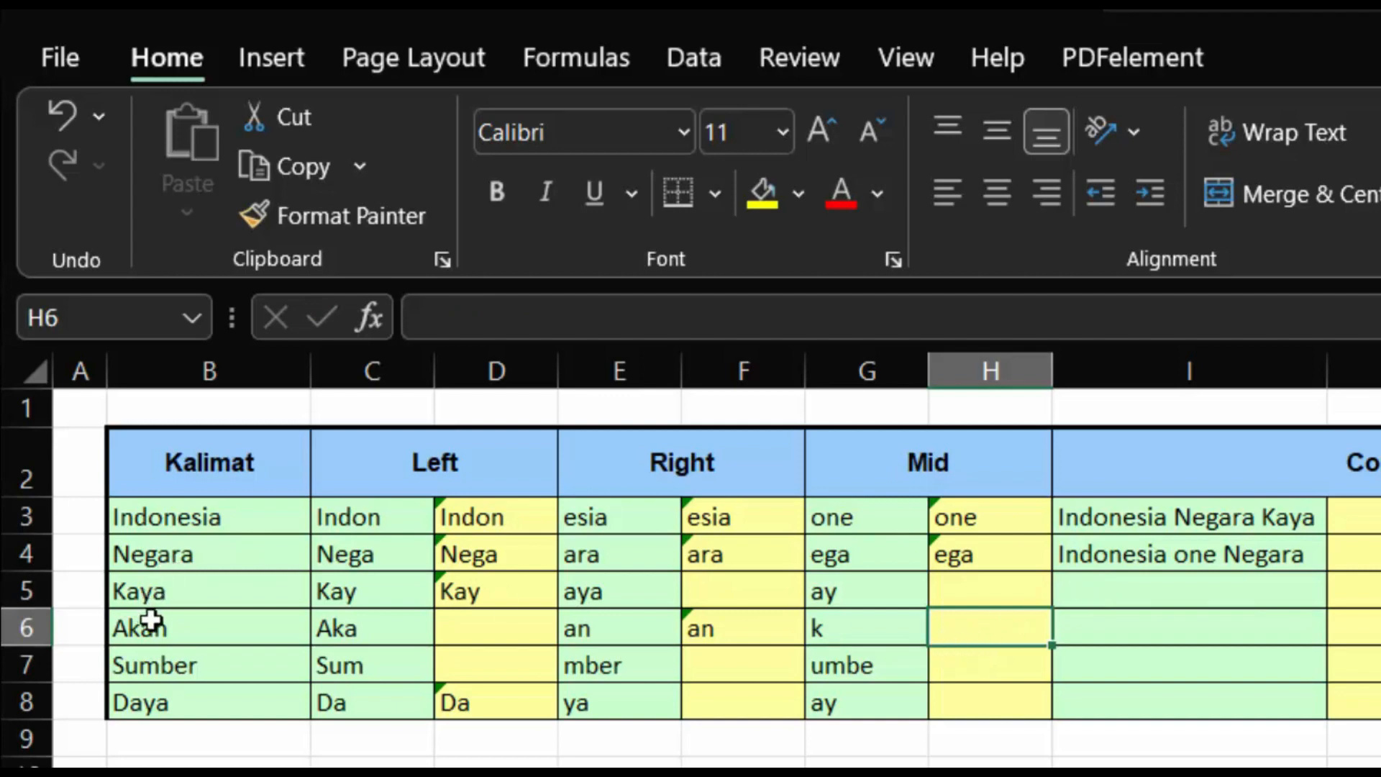
text(=mid)
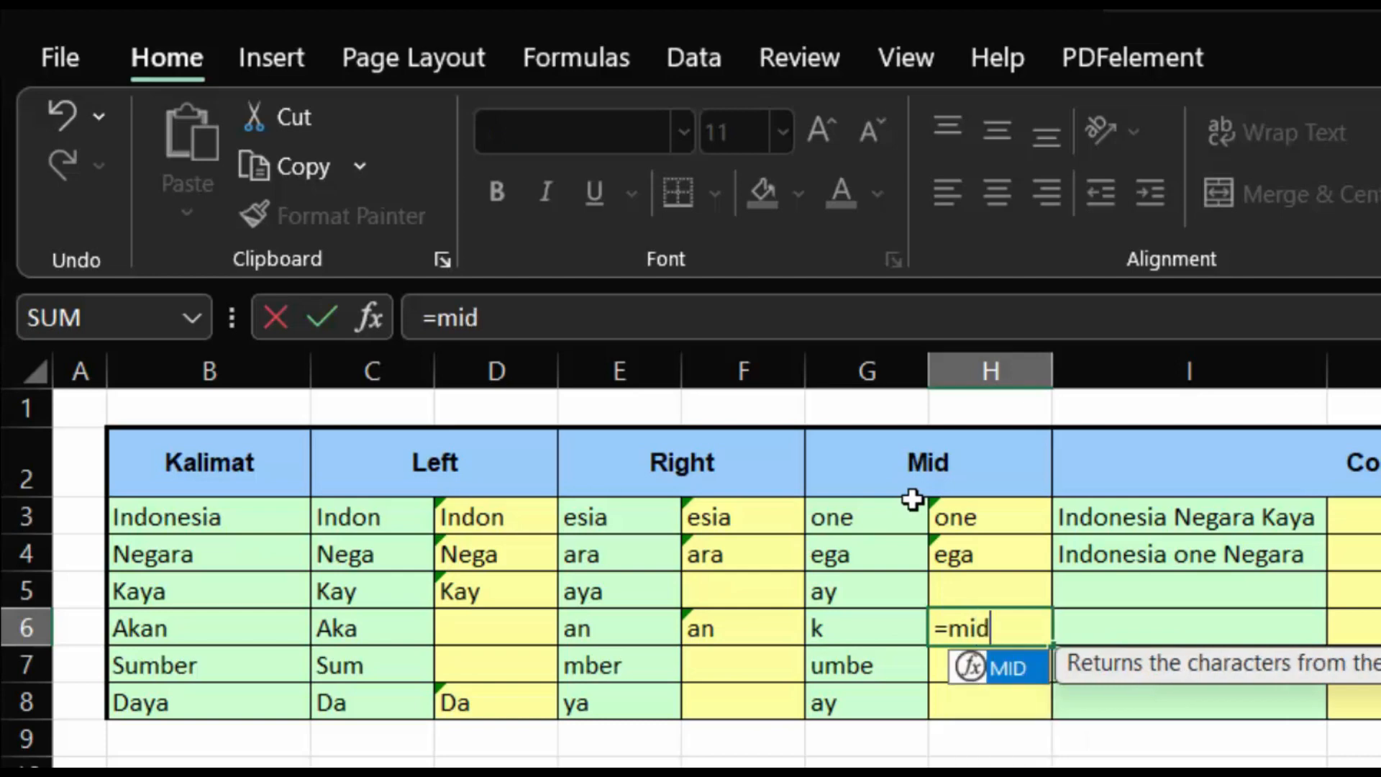
key(Tab)
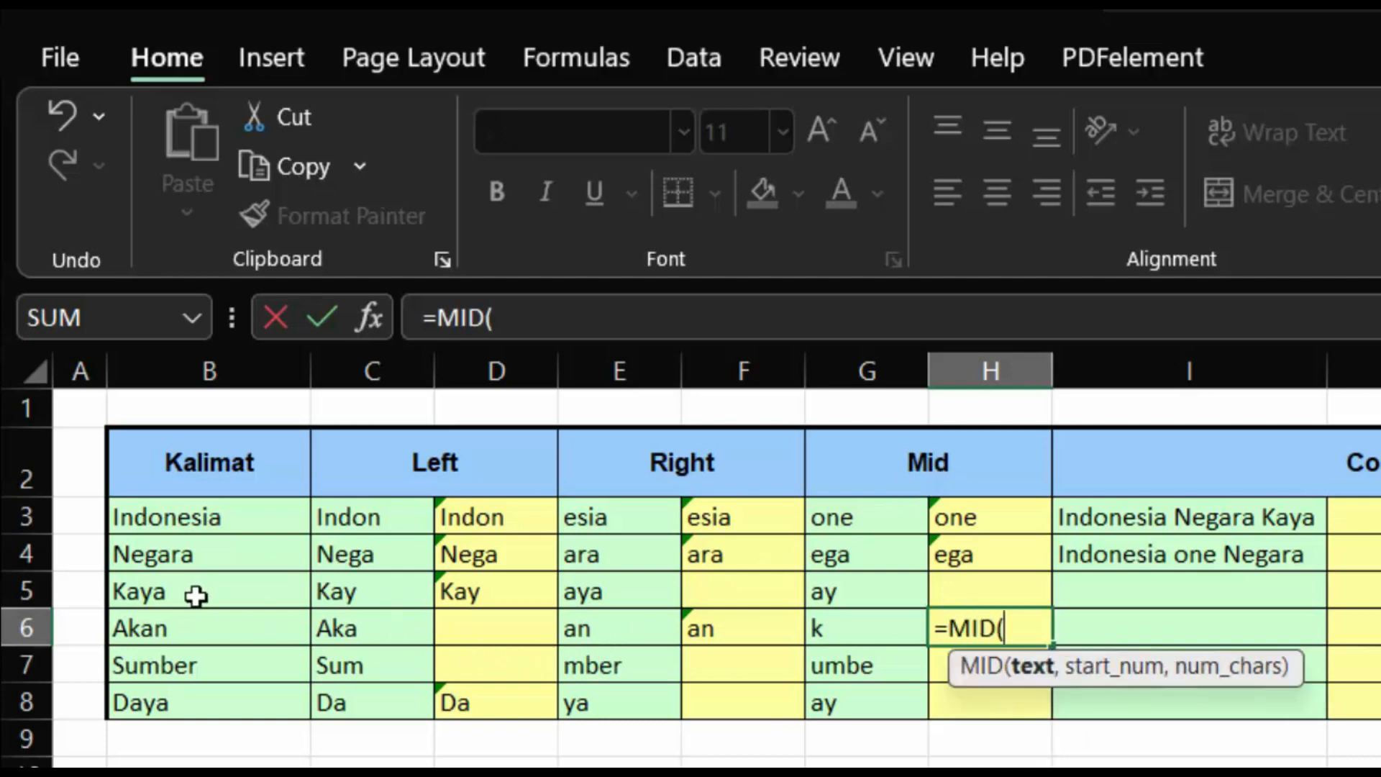
click(162, 626)
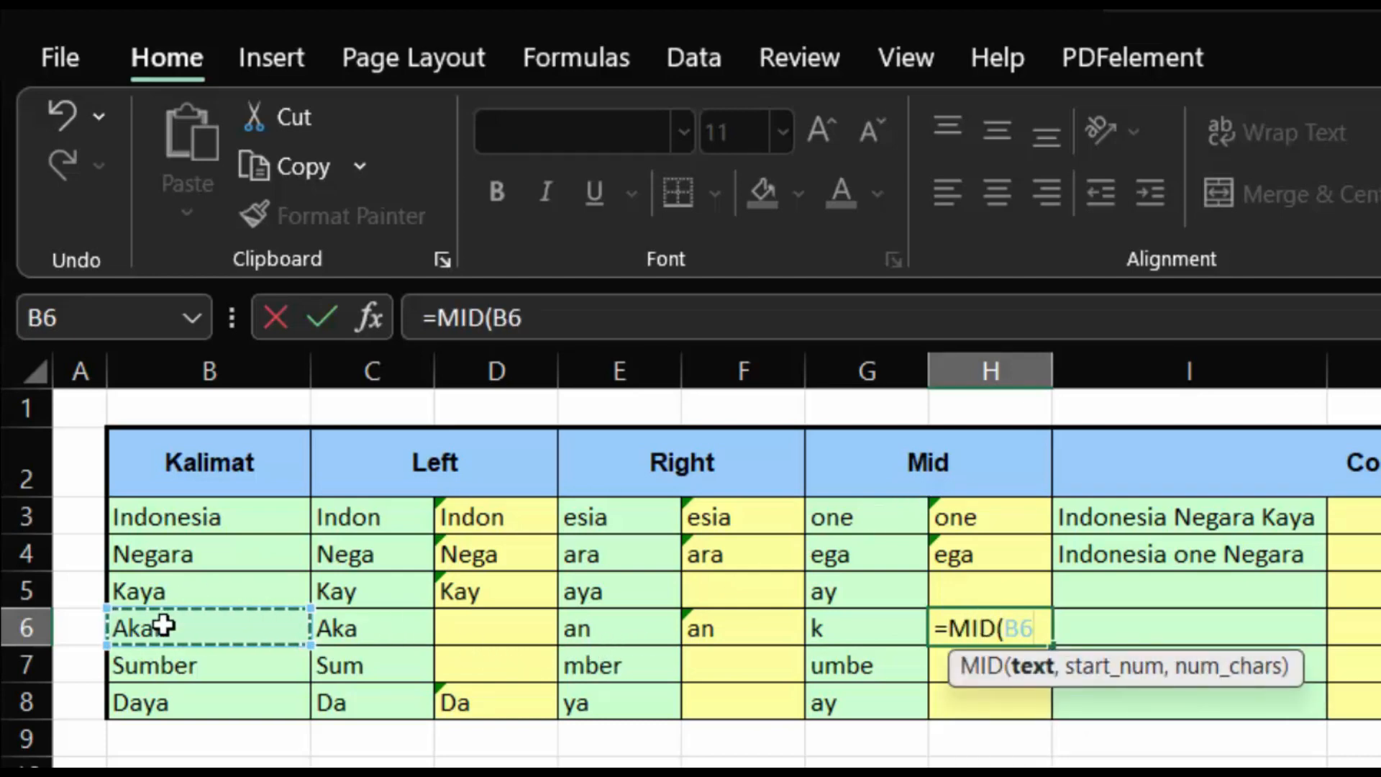
text(,)
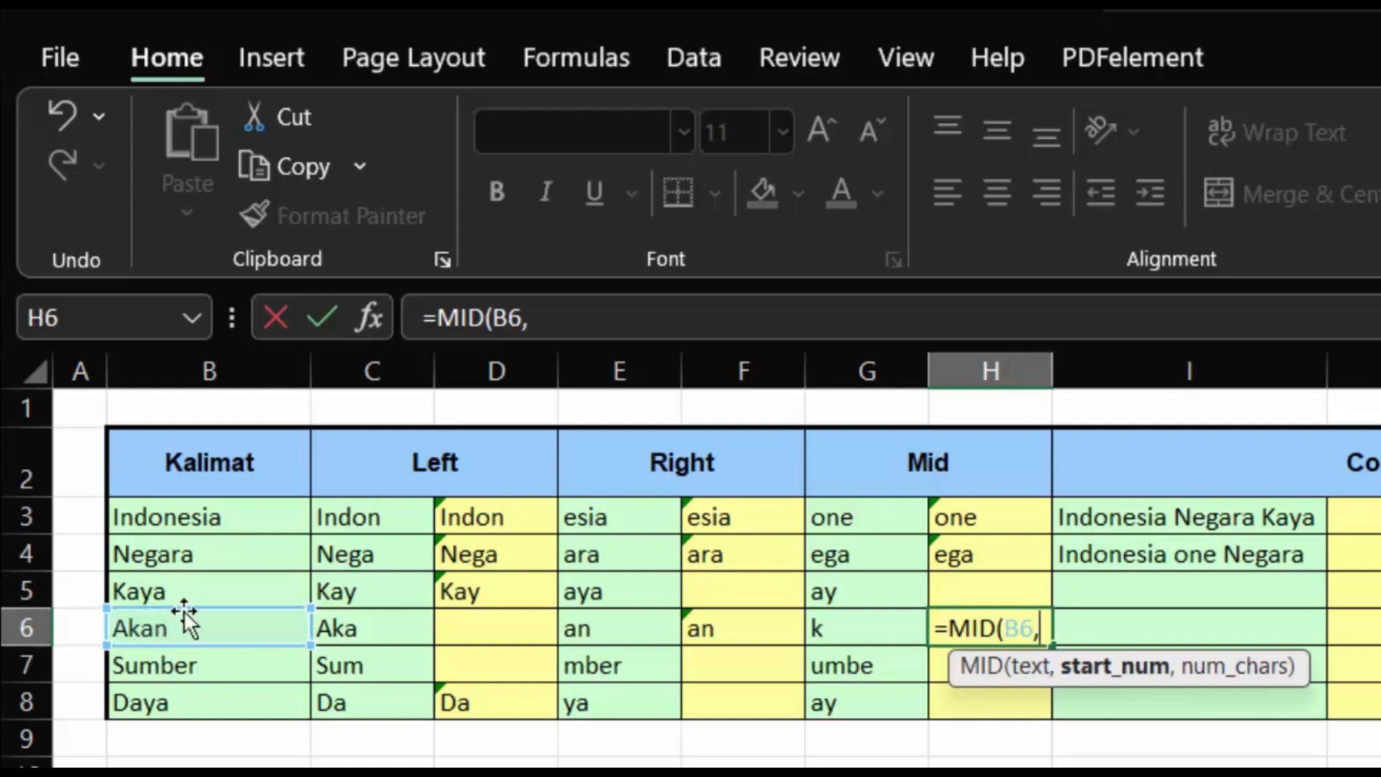
text(2)
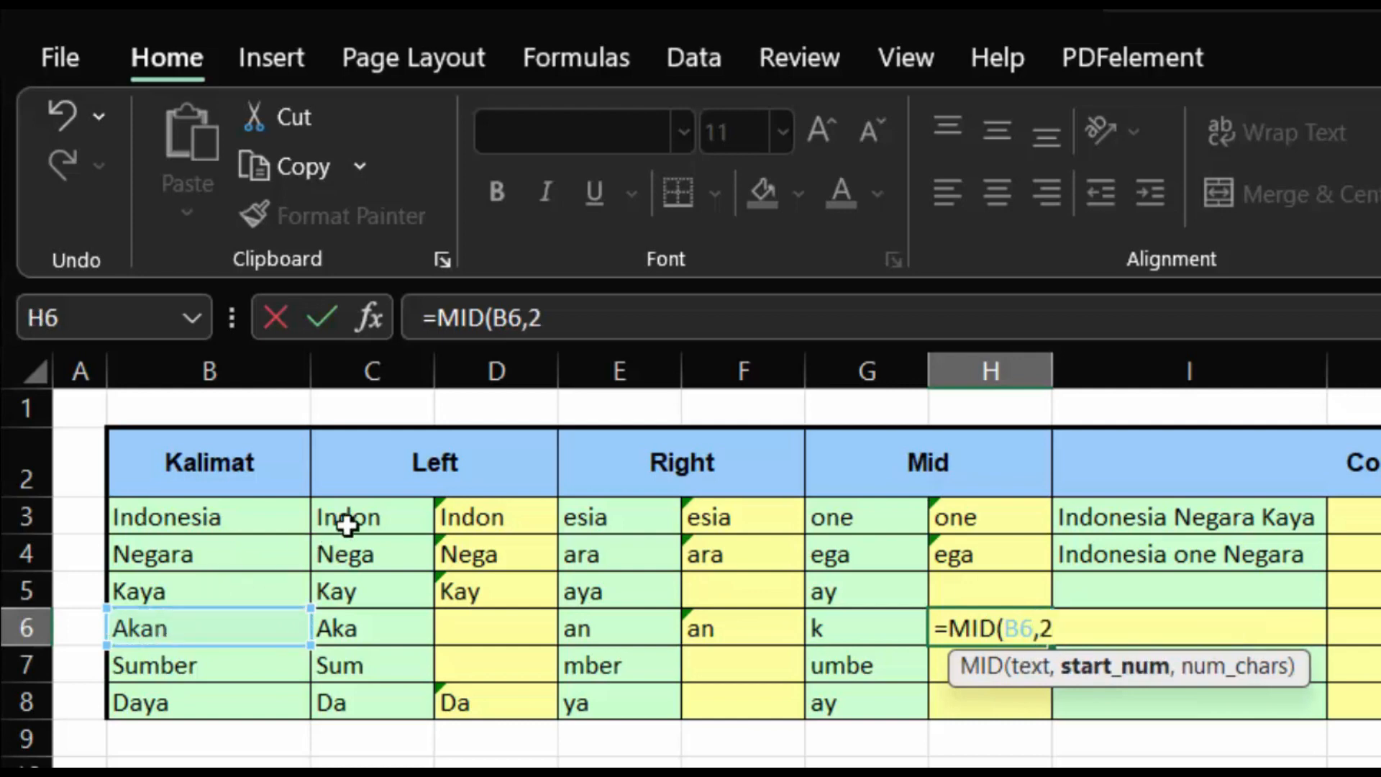
text(,1)
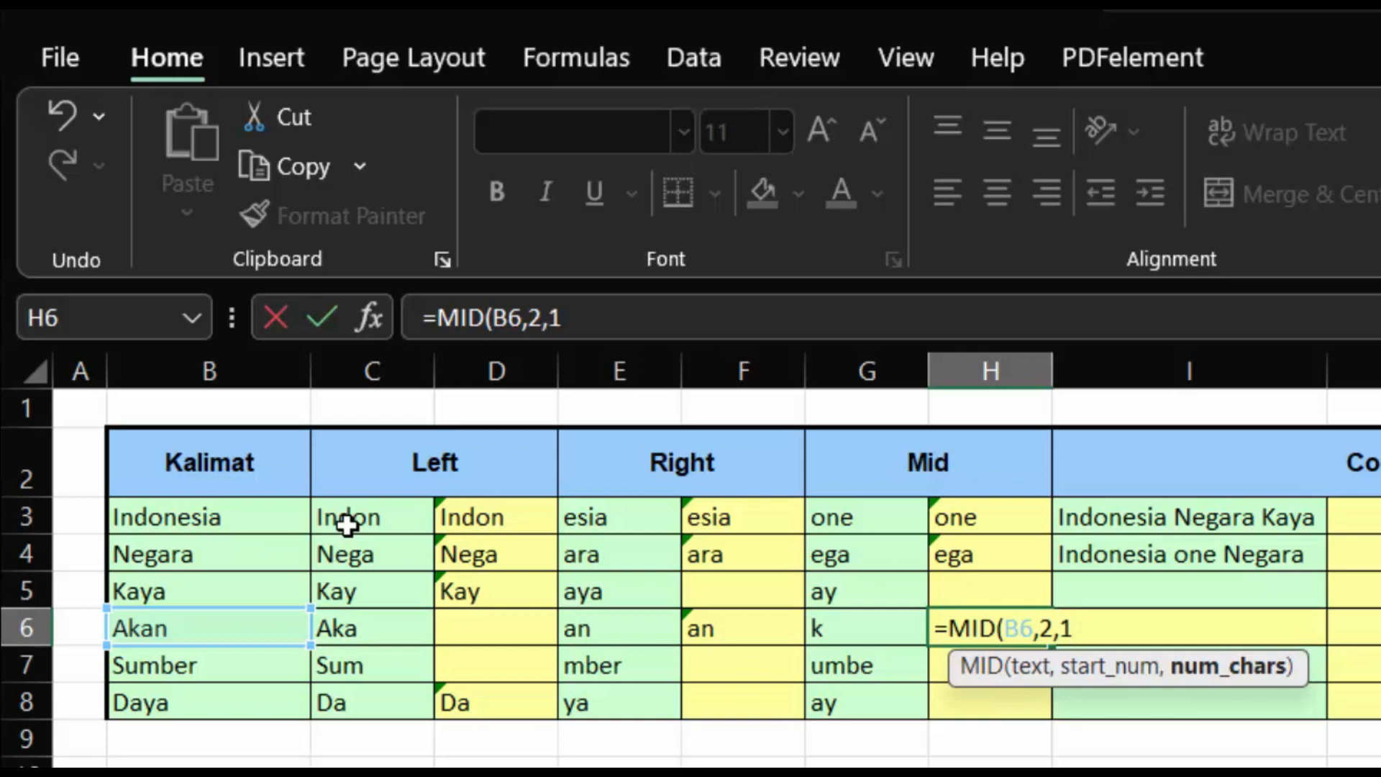
key(Return)
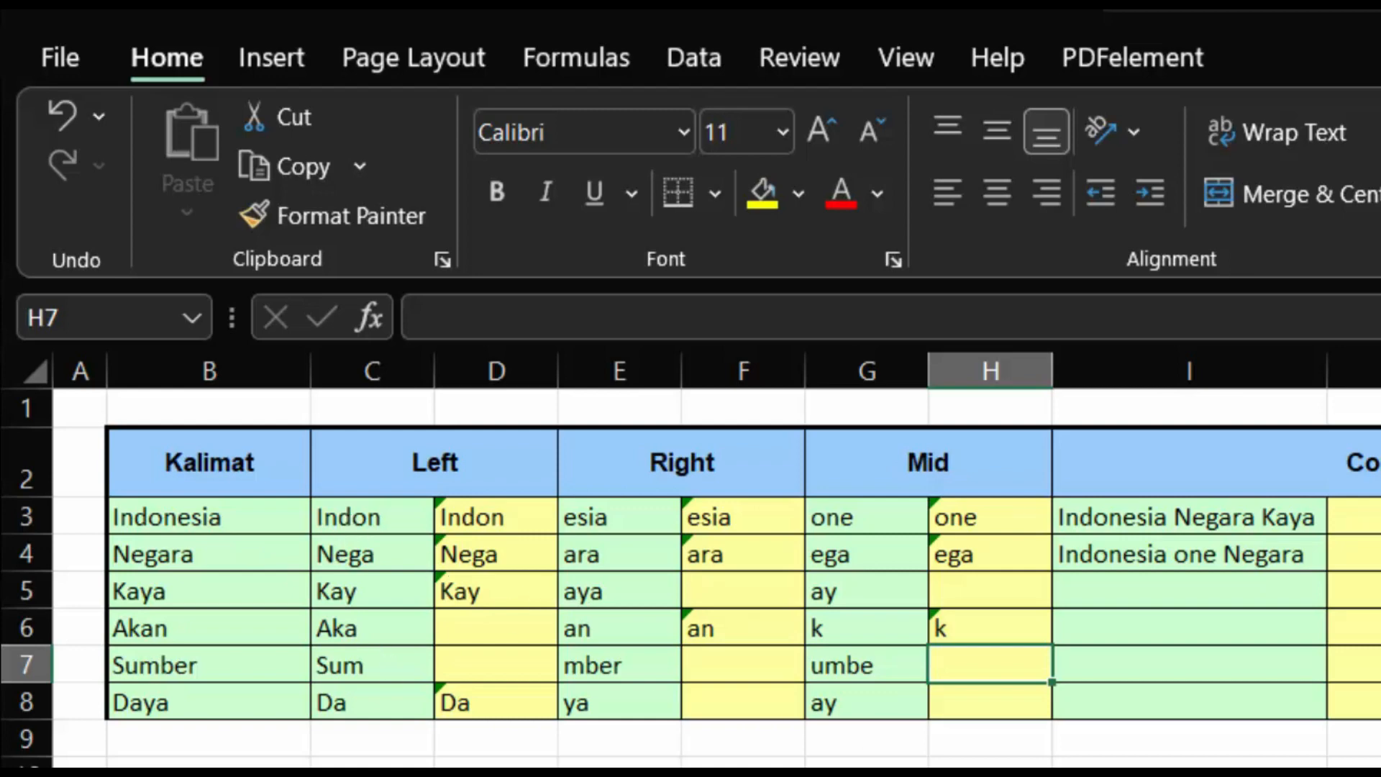
In the Warga table, enter the formula =IF(MID(B7,6,1)="1","Pria","Wanita") in cell D7 of the JKL column.
key(alt+Tab)
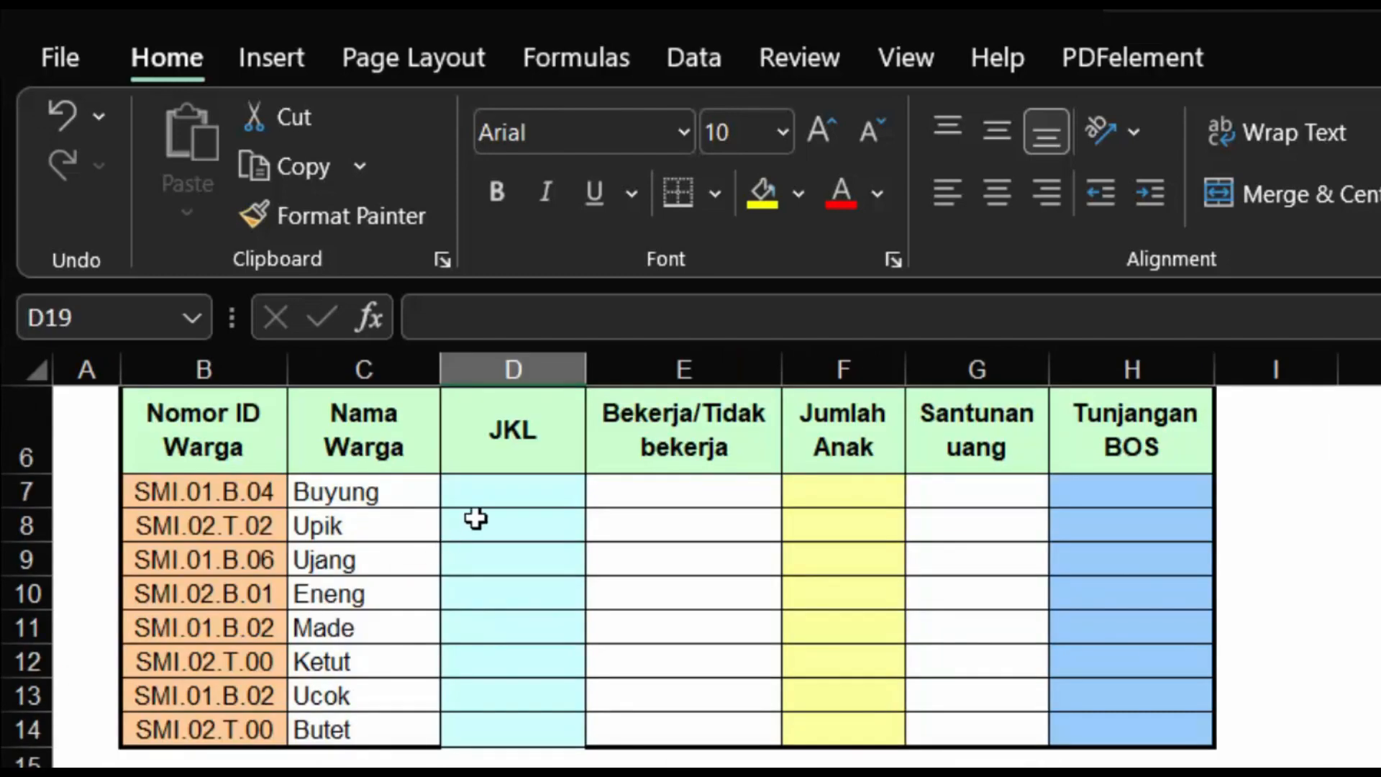
click(503, 491)
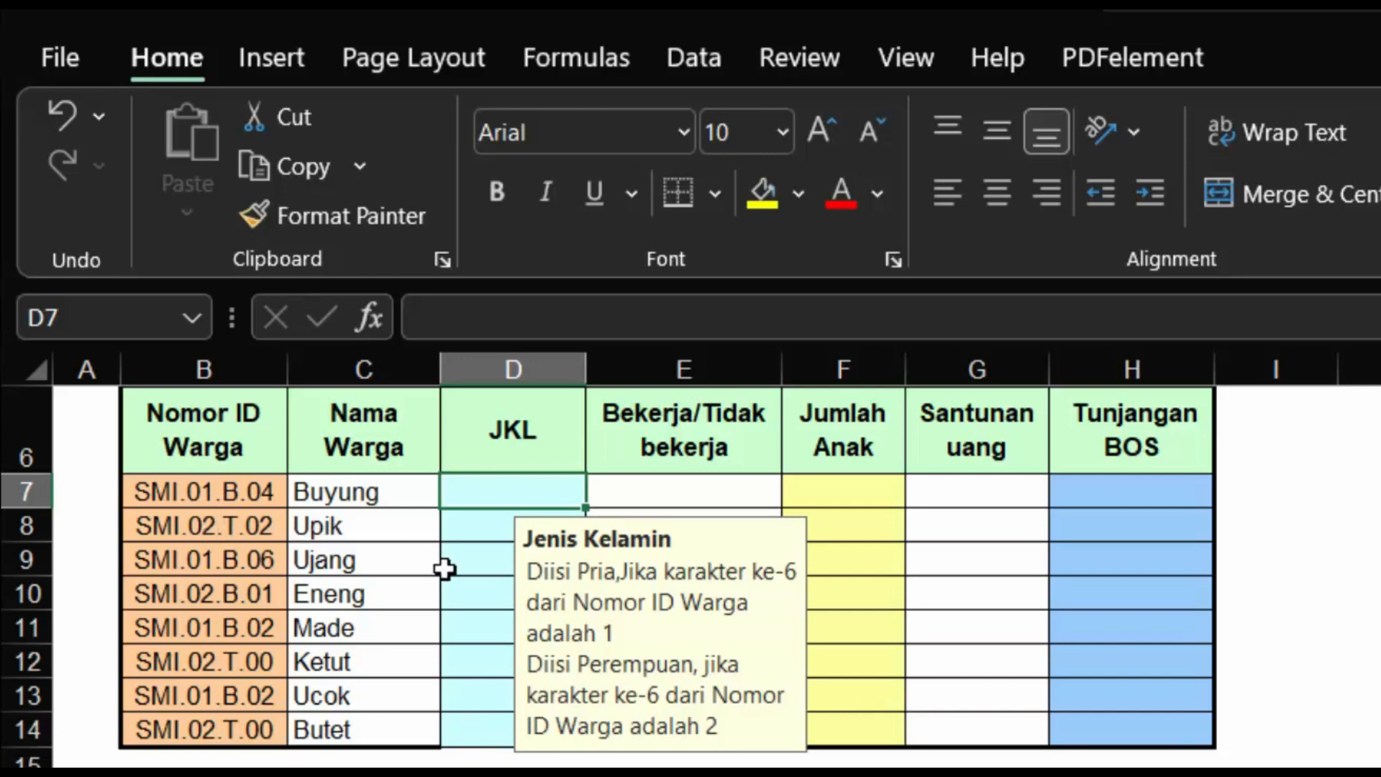
text(=if)
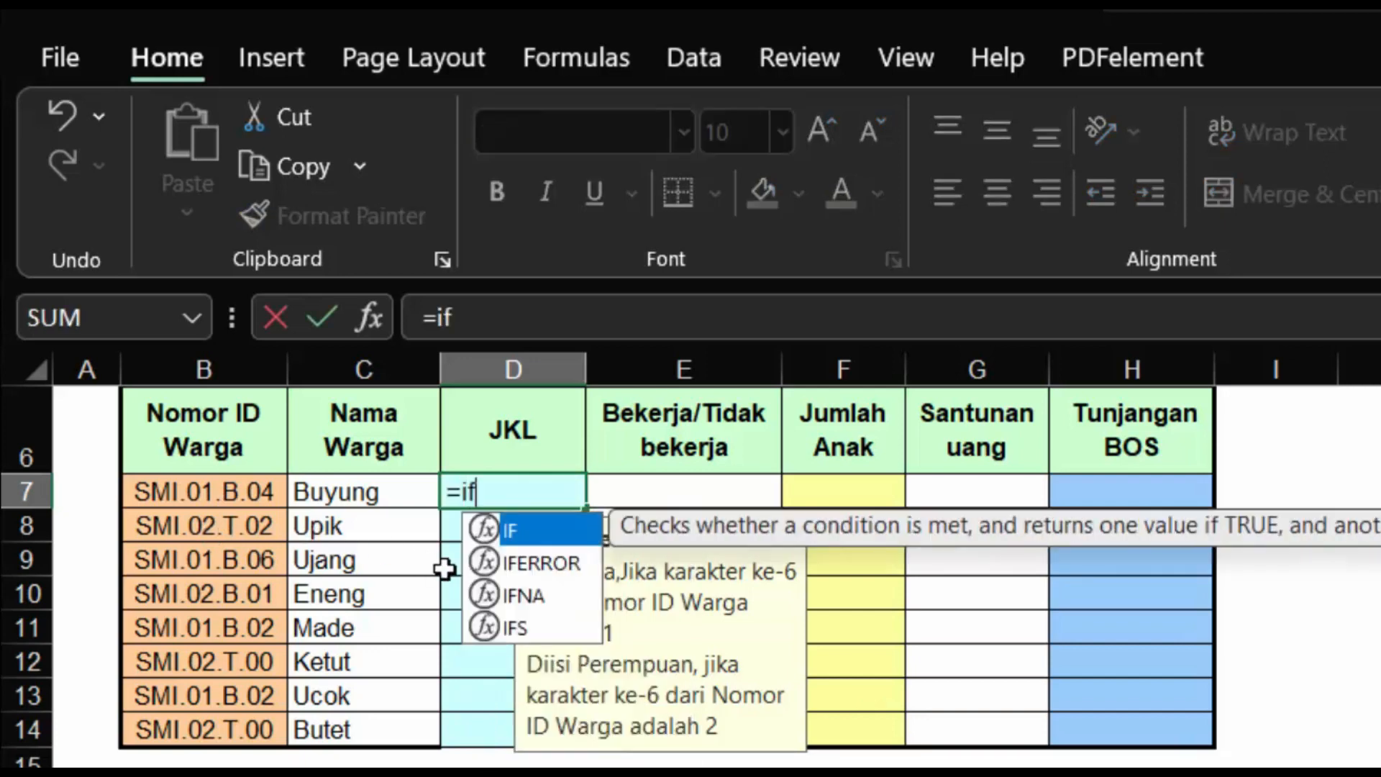
key(Tab)
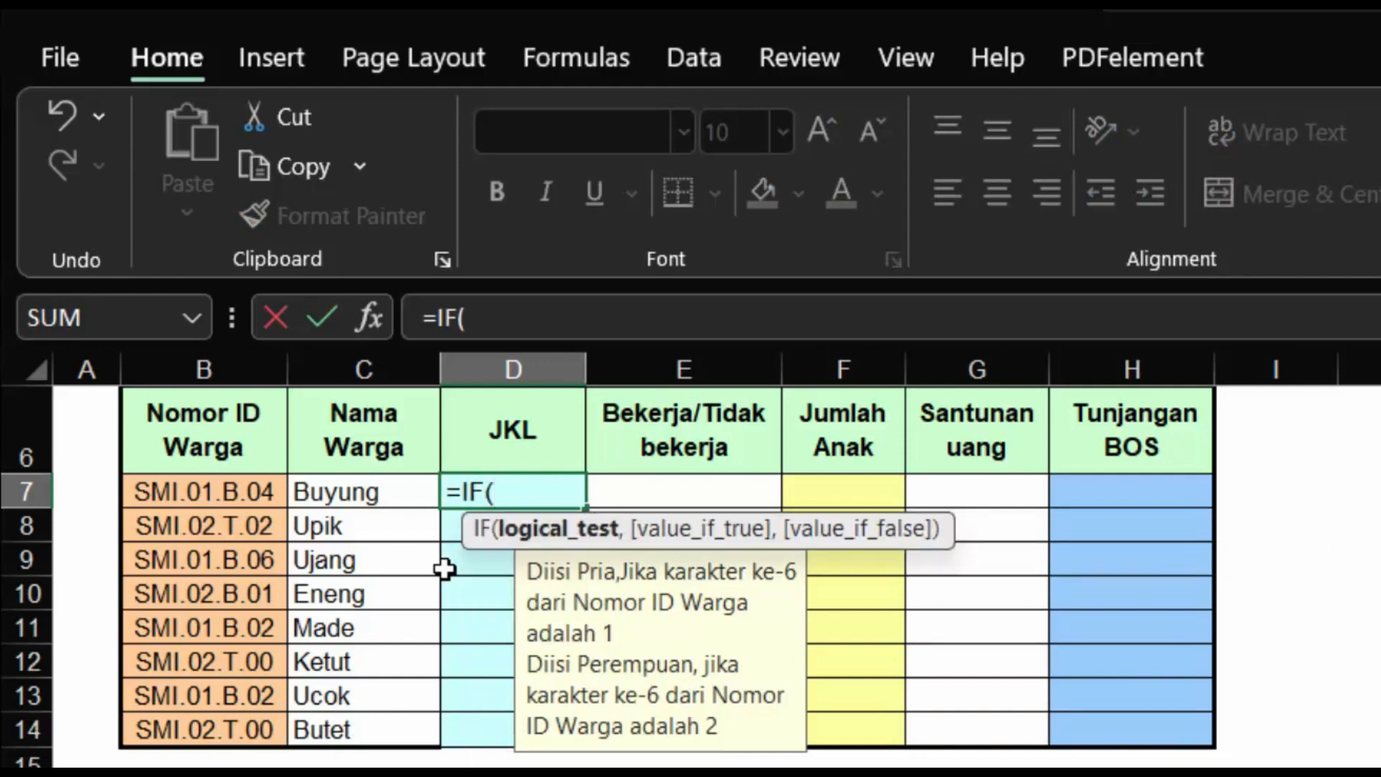
text(mid)
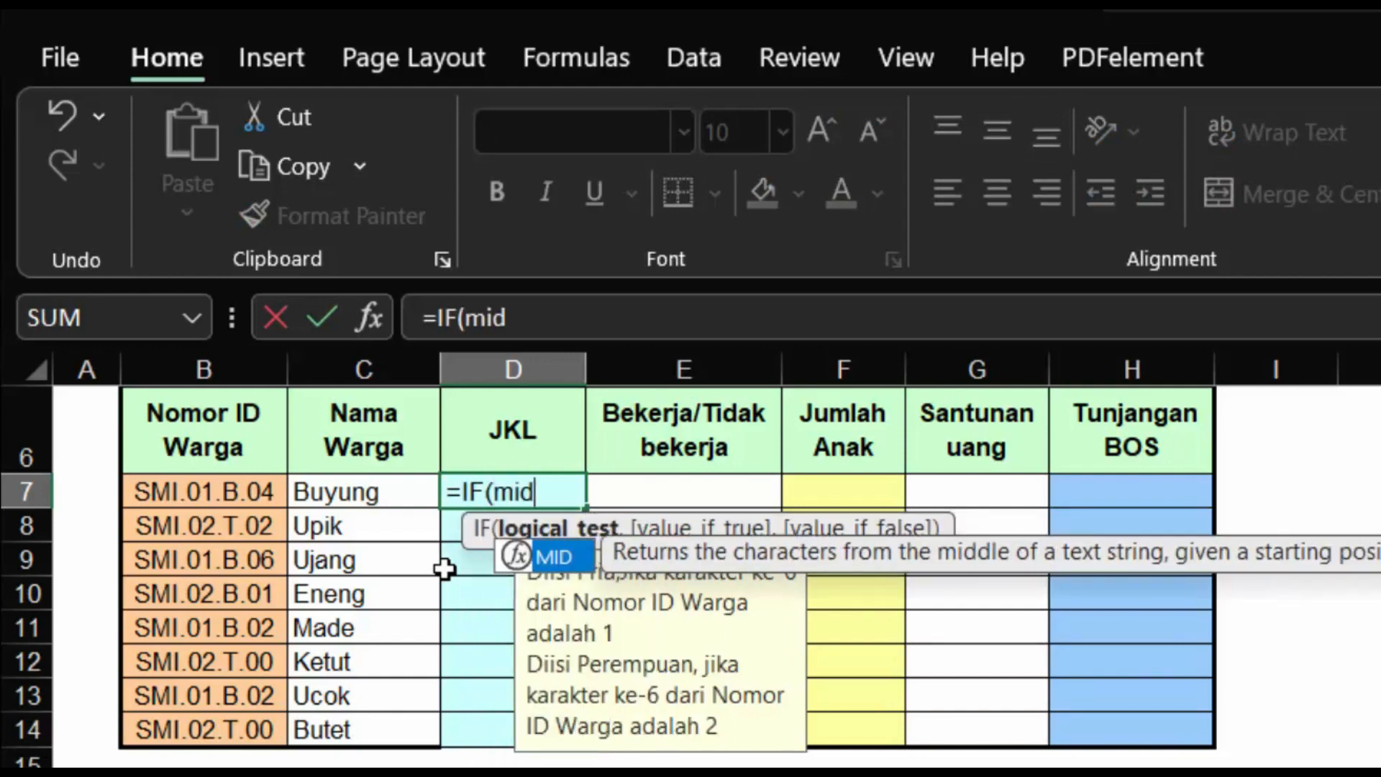
key(Tab)
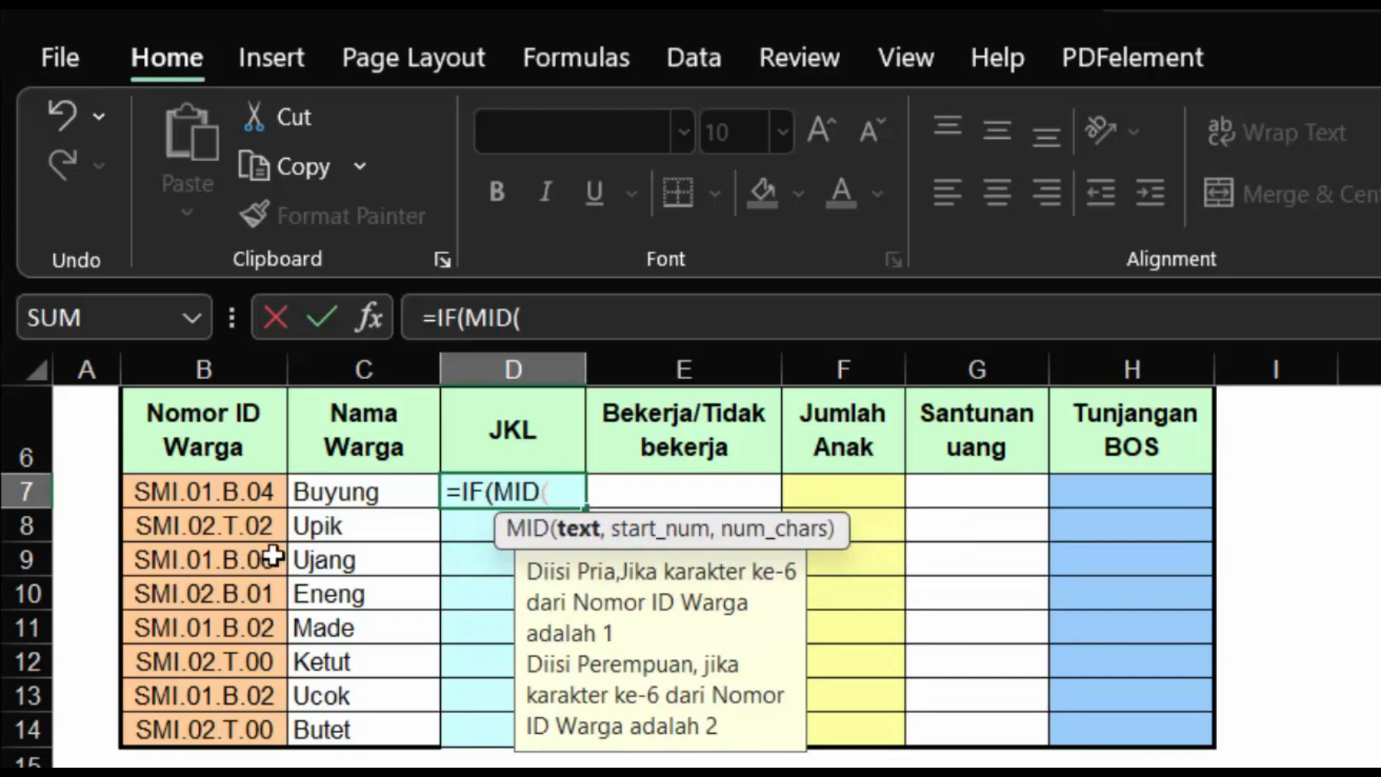
click(180, 491)
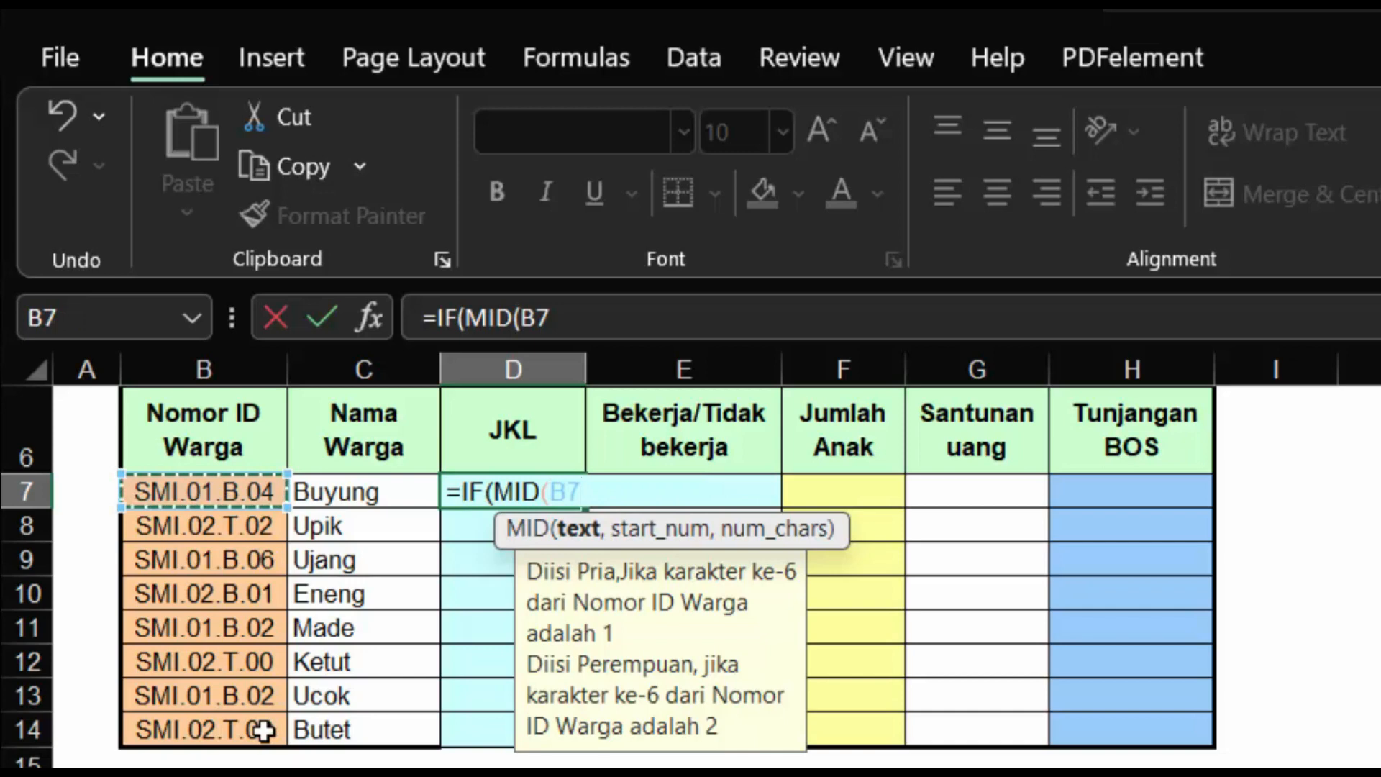
text(,6,1)
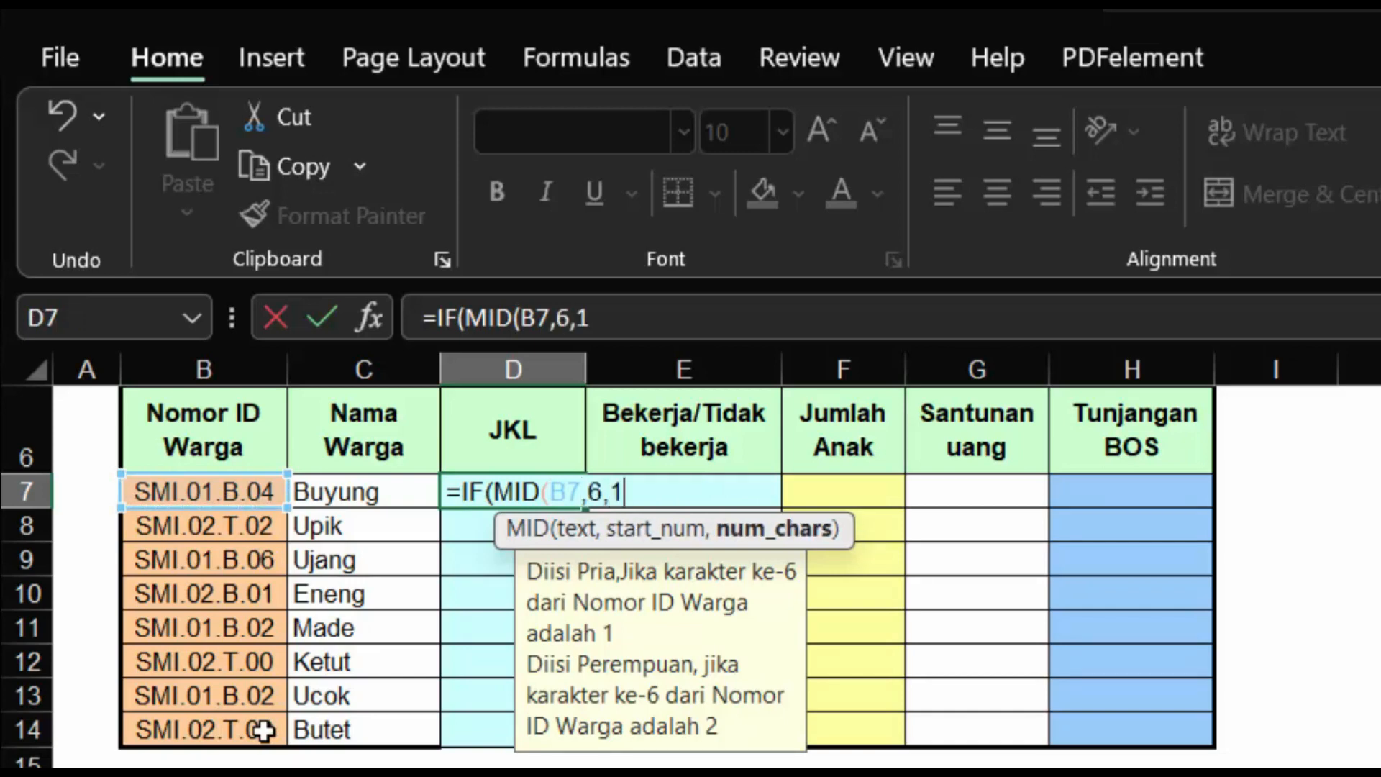
text())
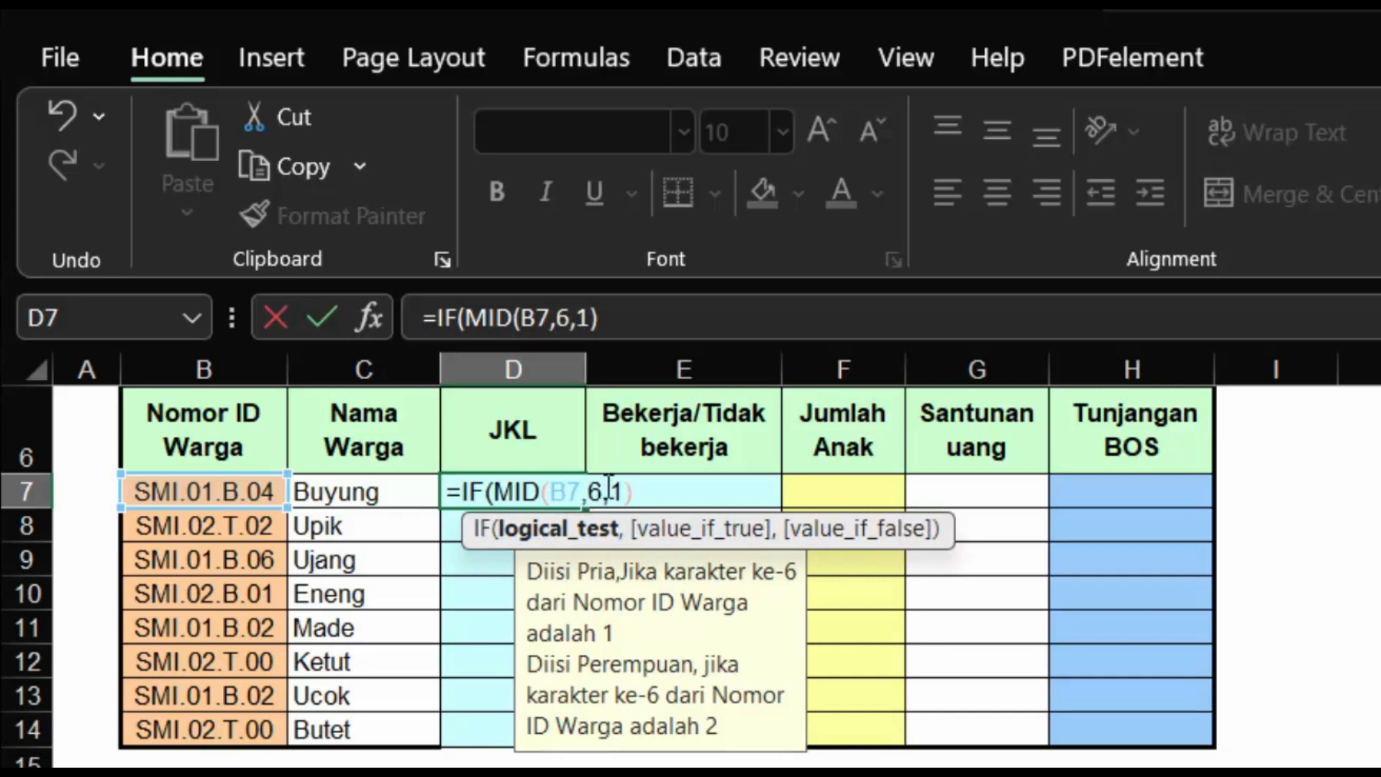
text(="1",)
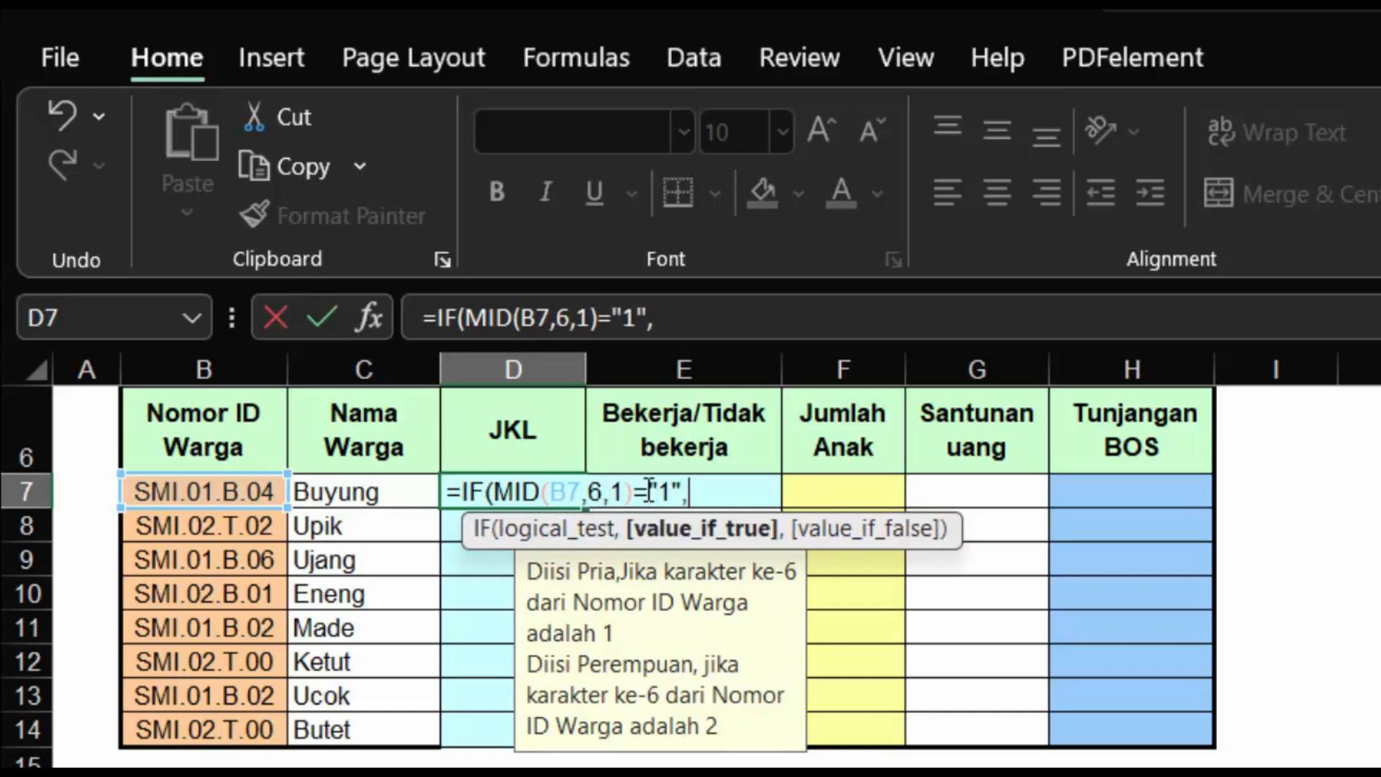
text("Pri)
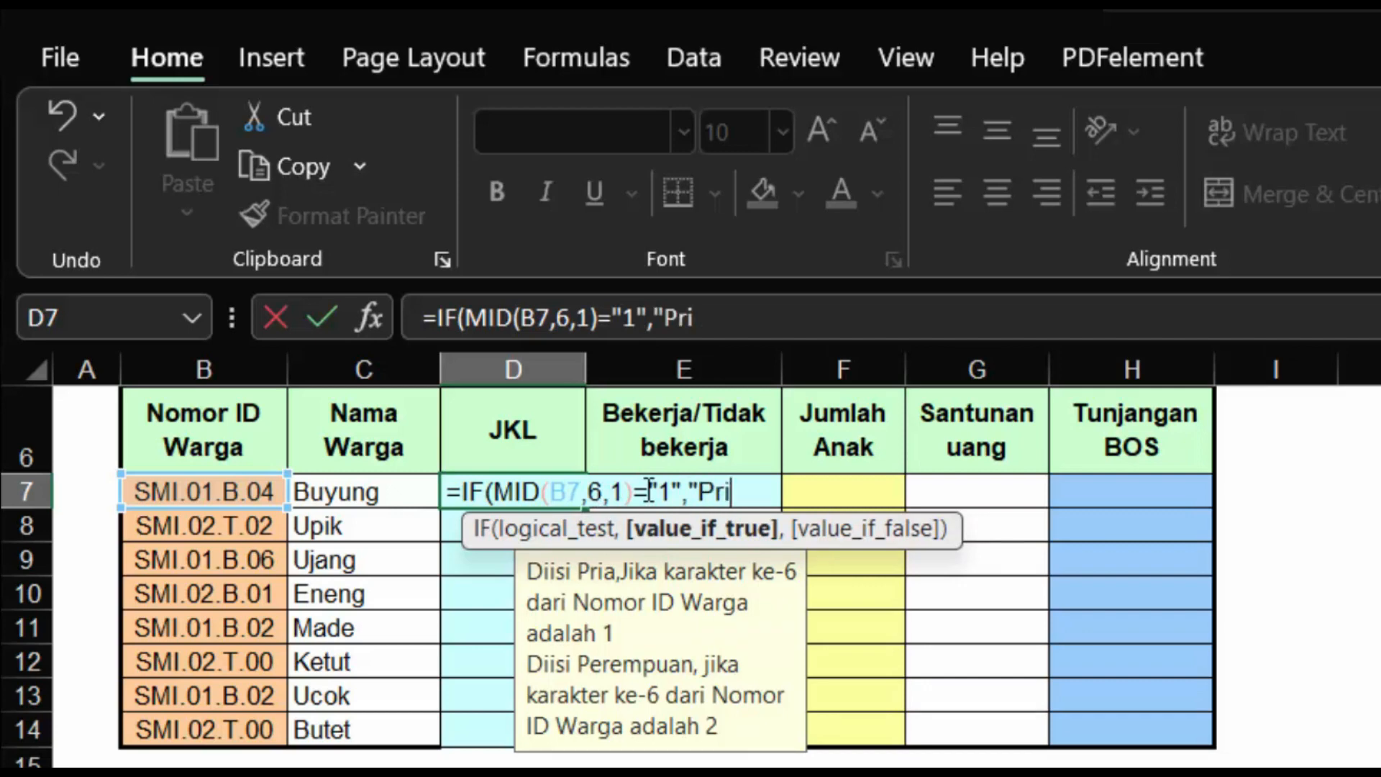
text(a",)
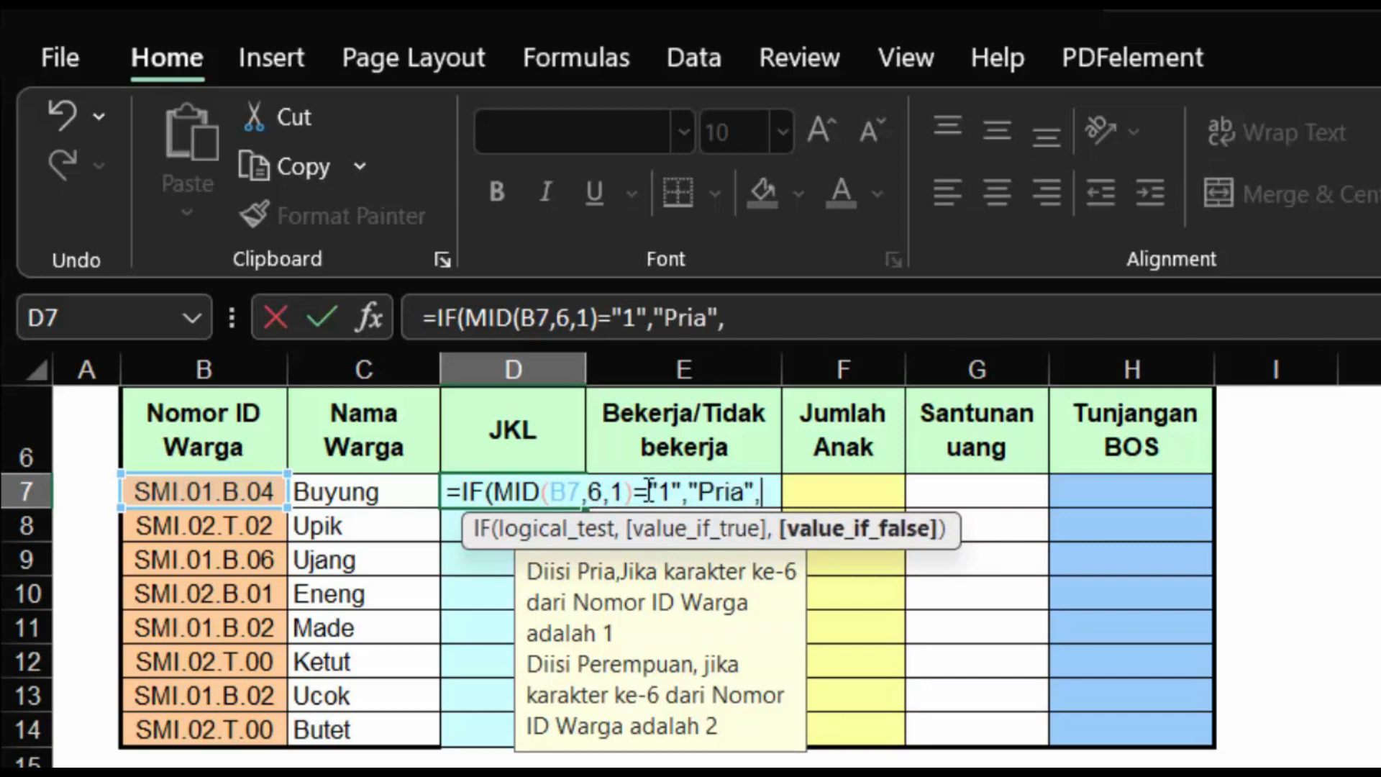
text("Wa)
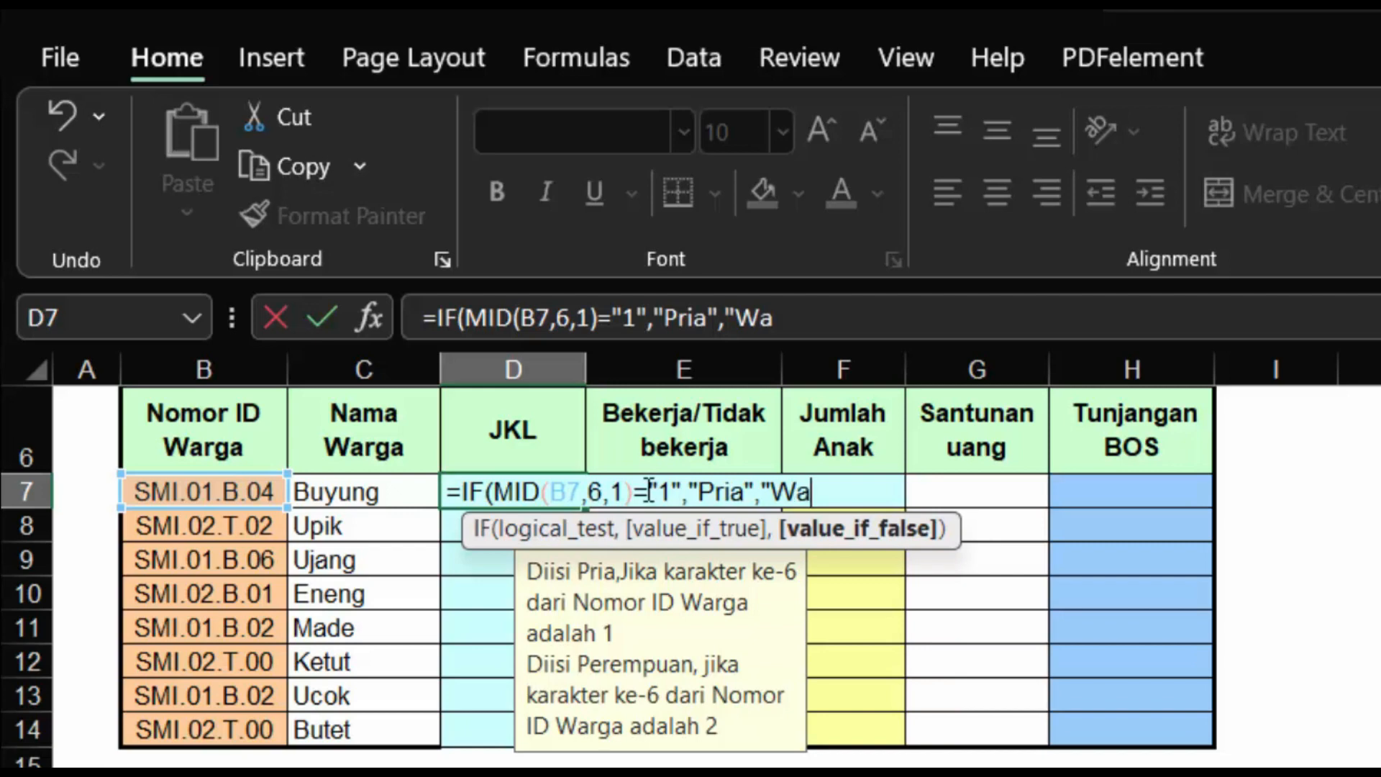
text(nita")
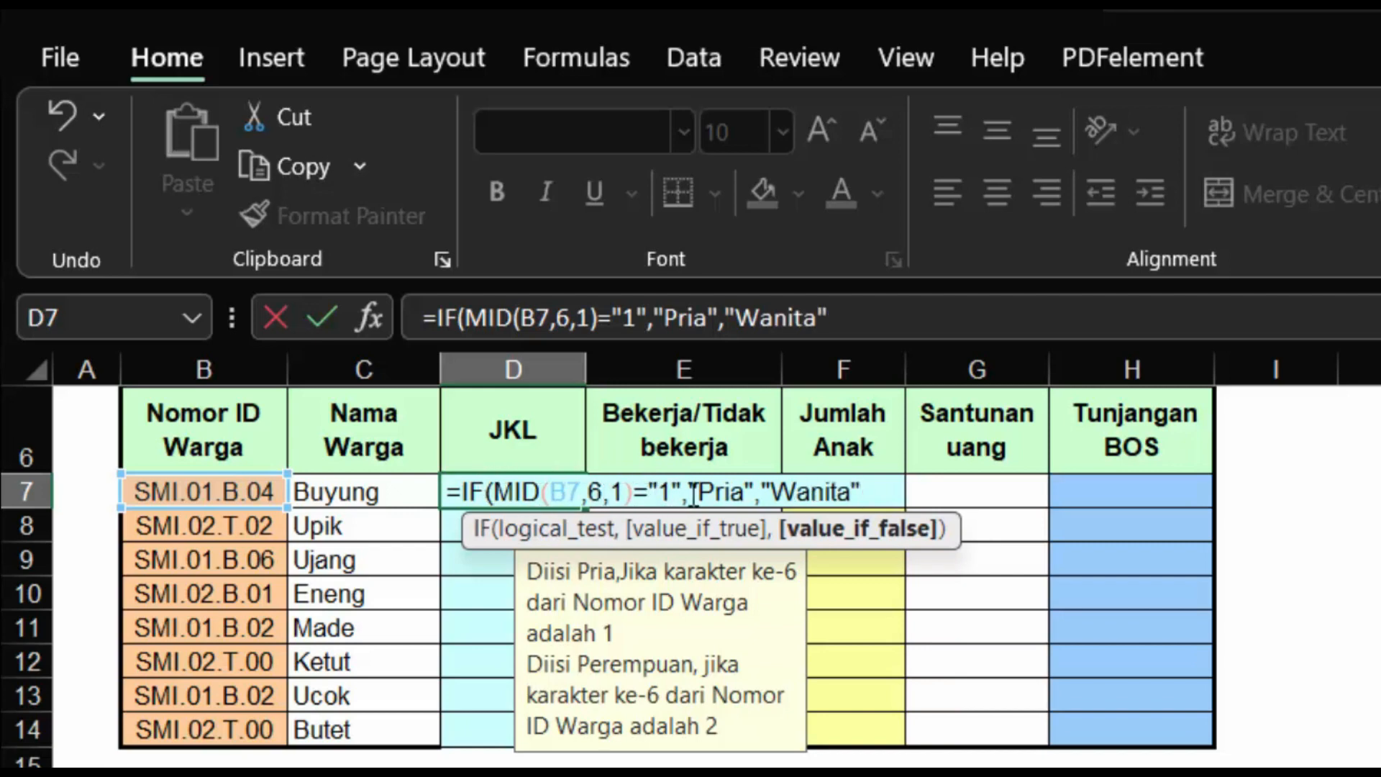
key(Return)
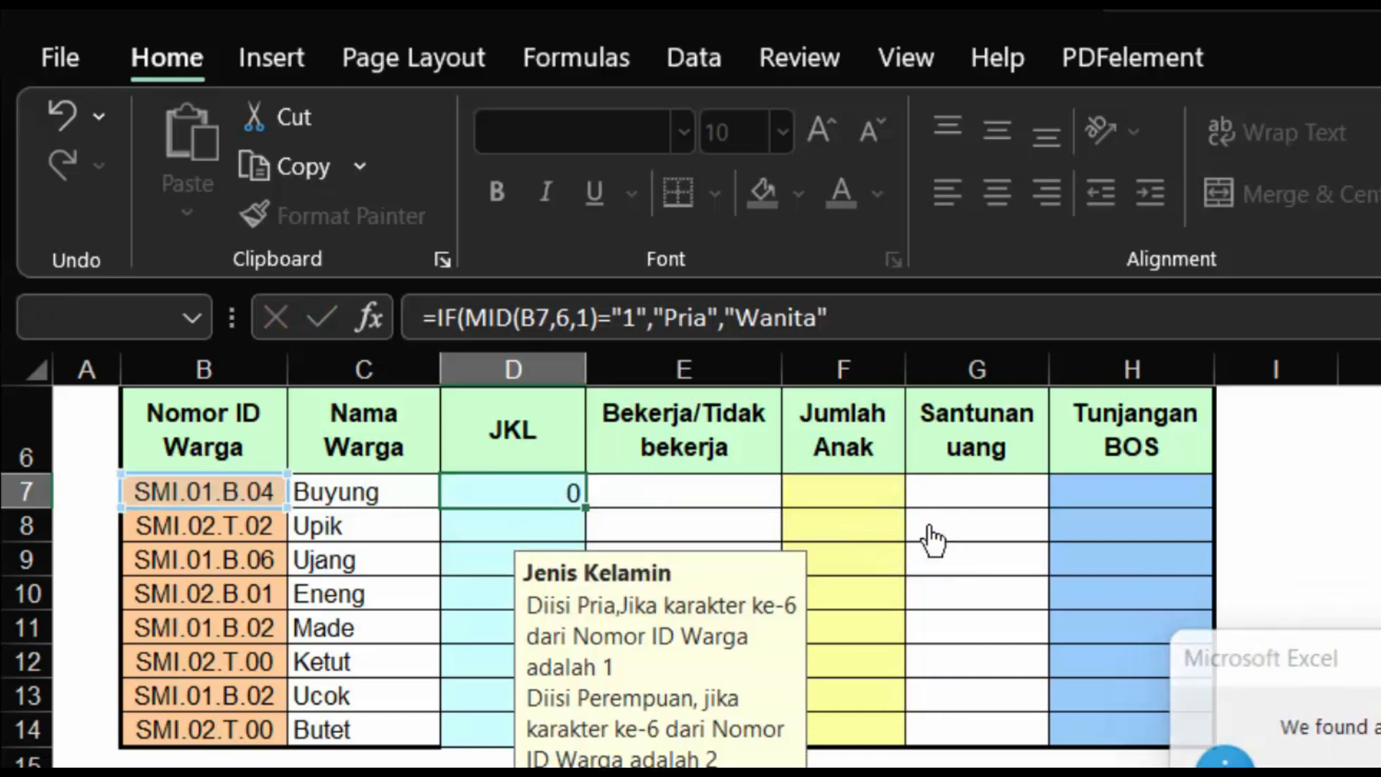
Fill the D7 formula down the JKL column for the remaining rows of the Warga table.
click(542, 491)
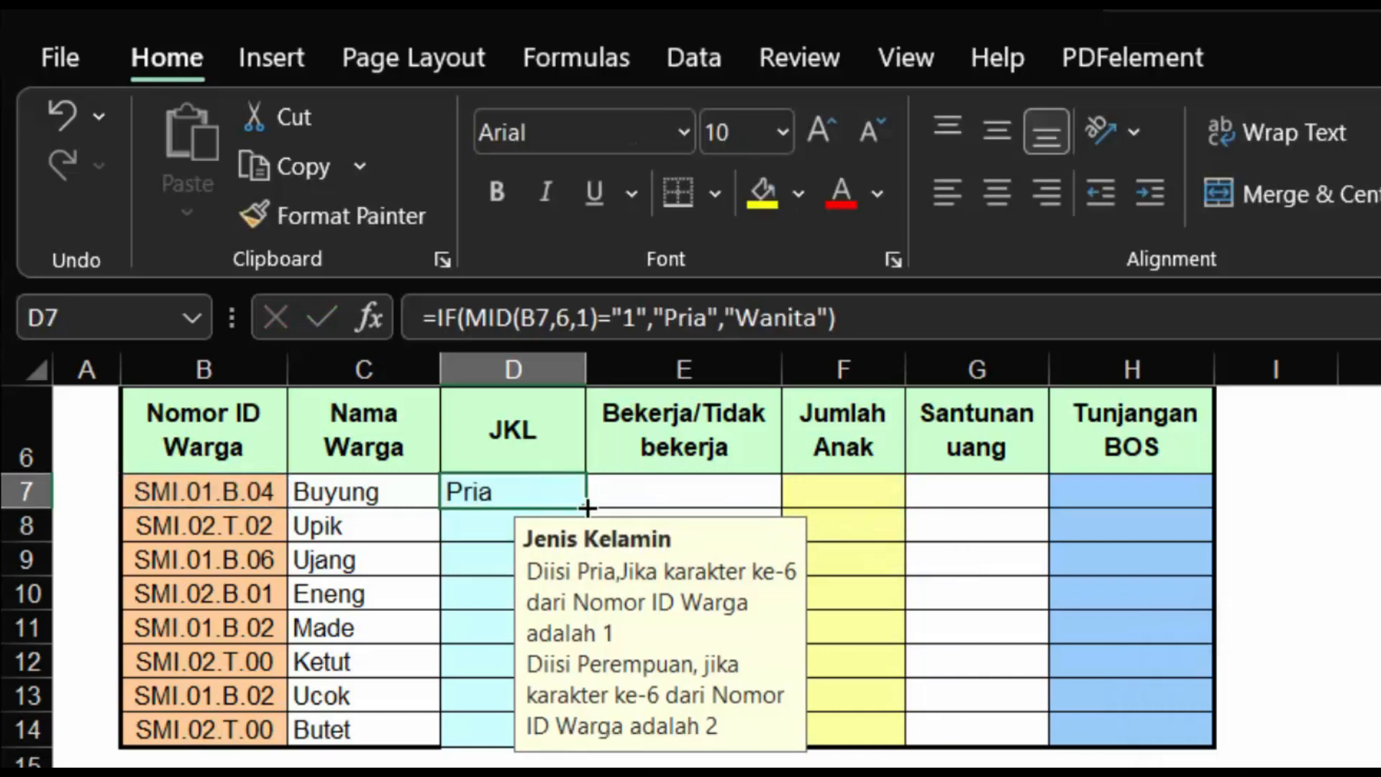
drag(589, 509, 546, 756)
click(547, 773)
click(528, 525)
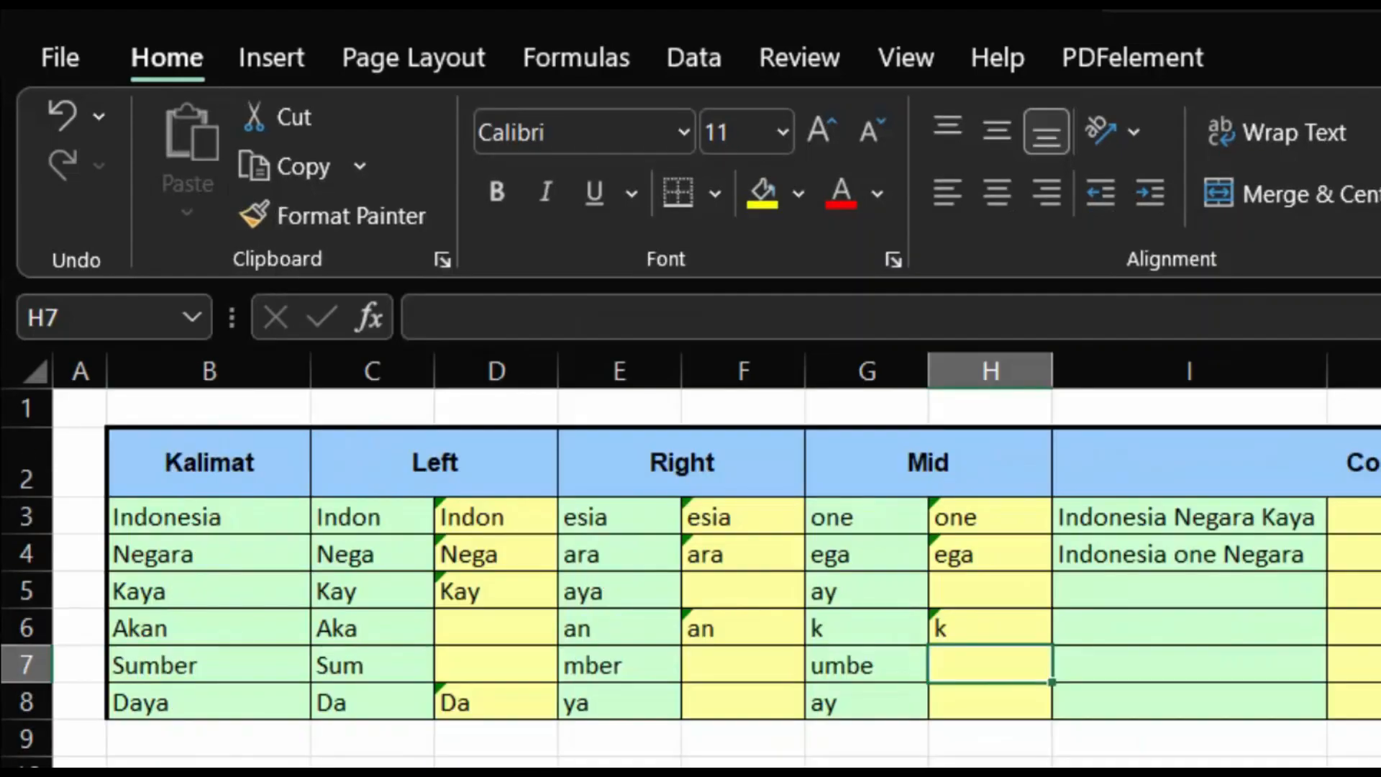
On the practice words sheet, enter the formula =CONCATENATE(B3,B4,B5) in cell J3 to join the first three words.
click(1354, 517)
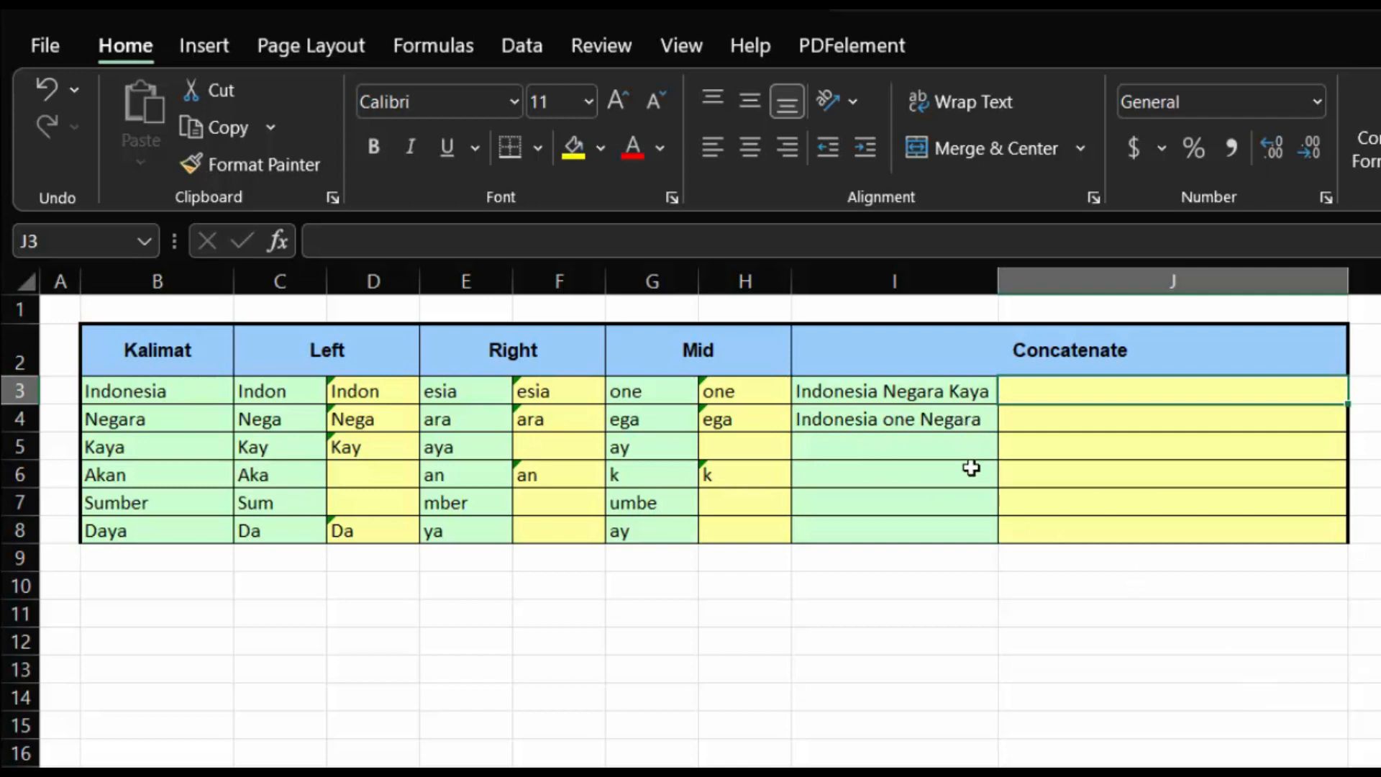
text(=co)
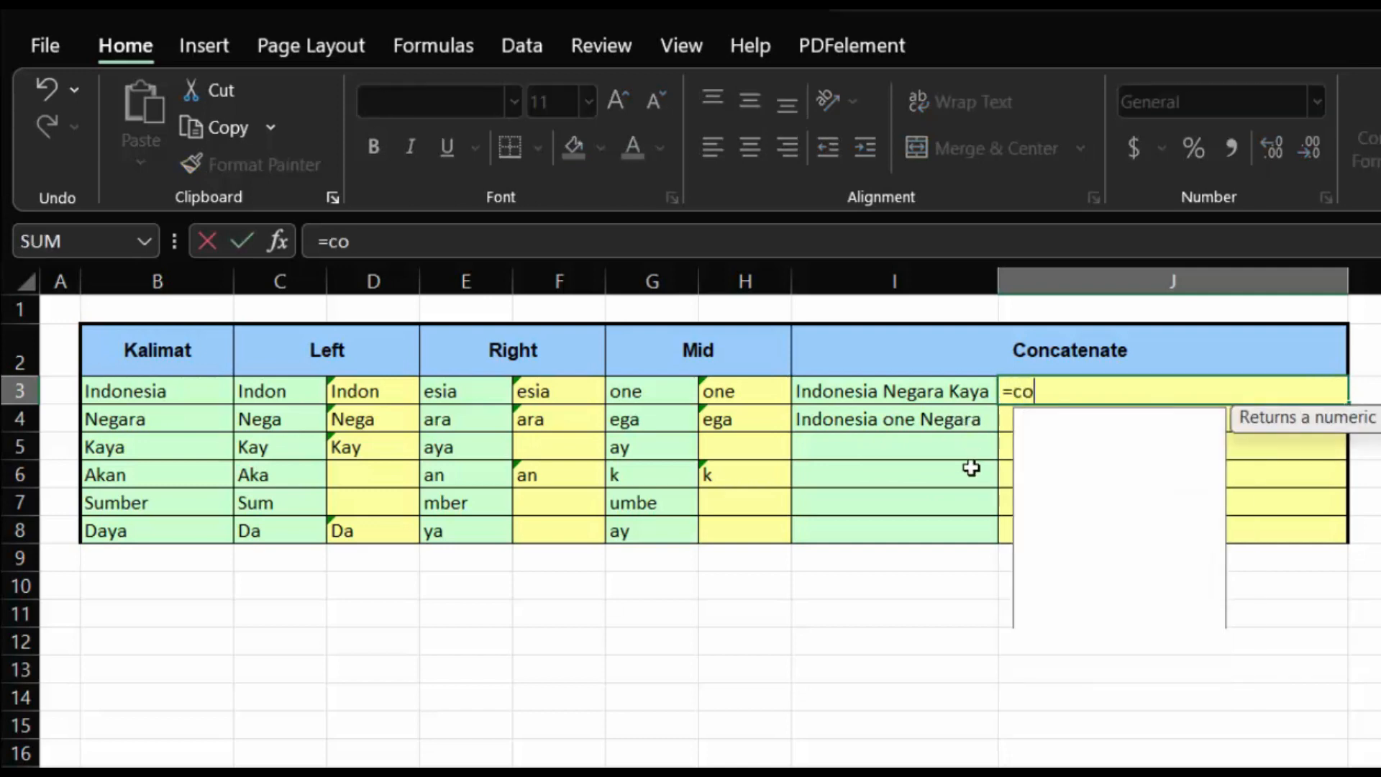
text(nca)
key(Down)
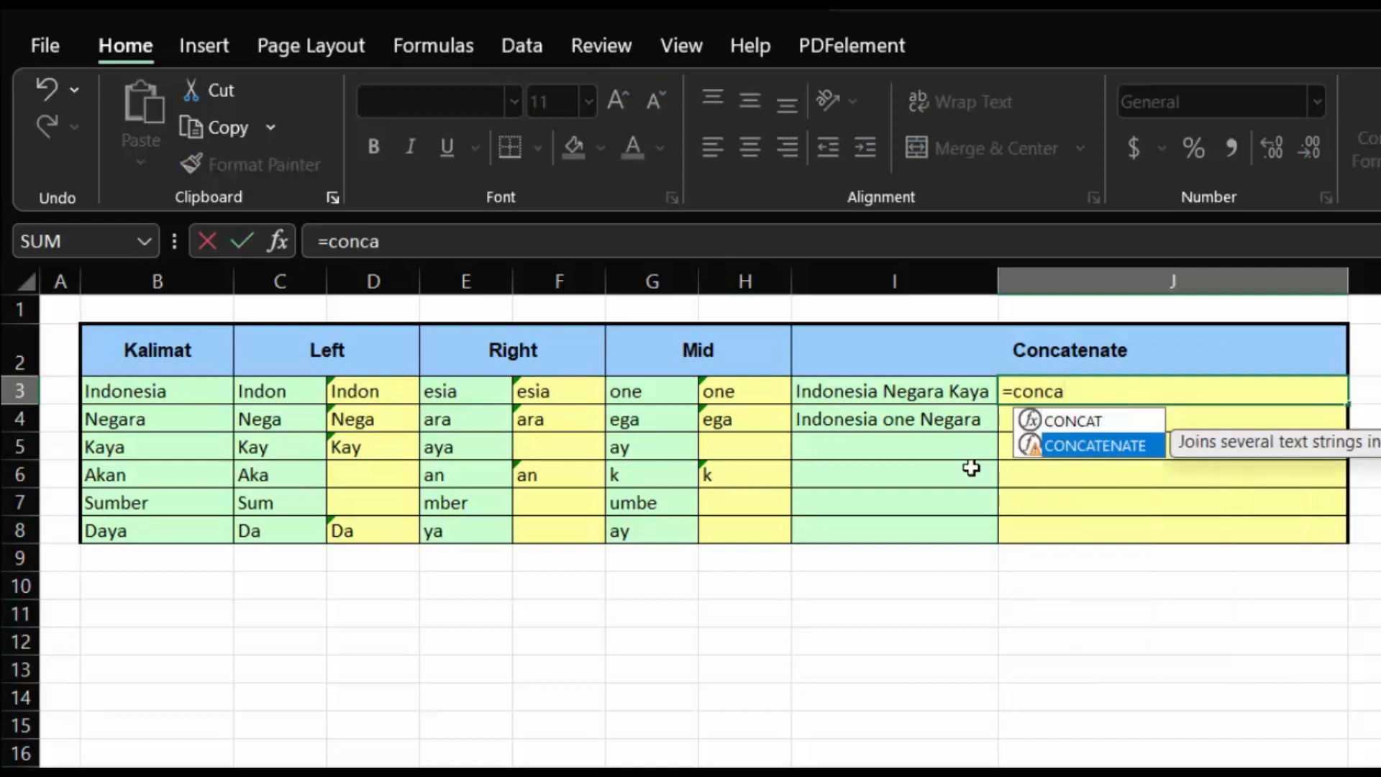
key(Tab)
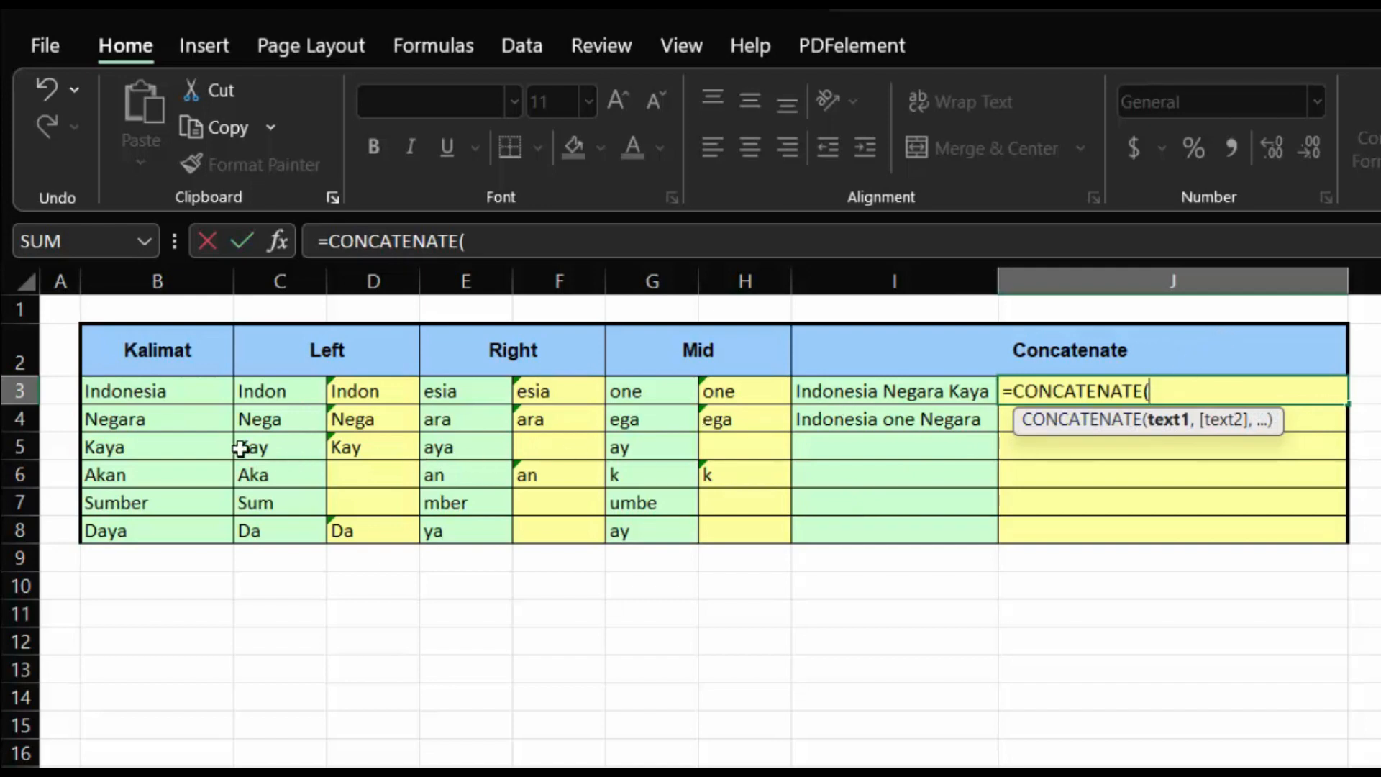
click(155, 396)
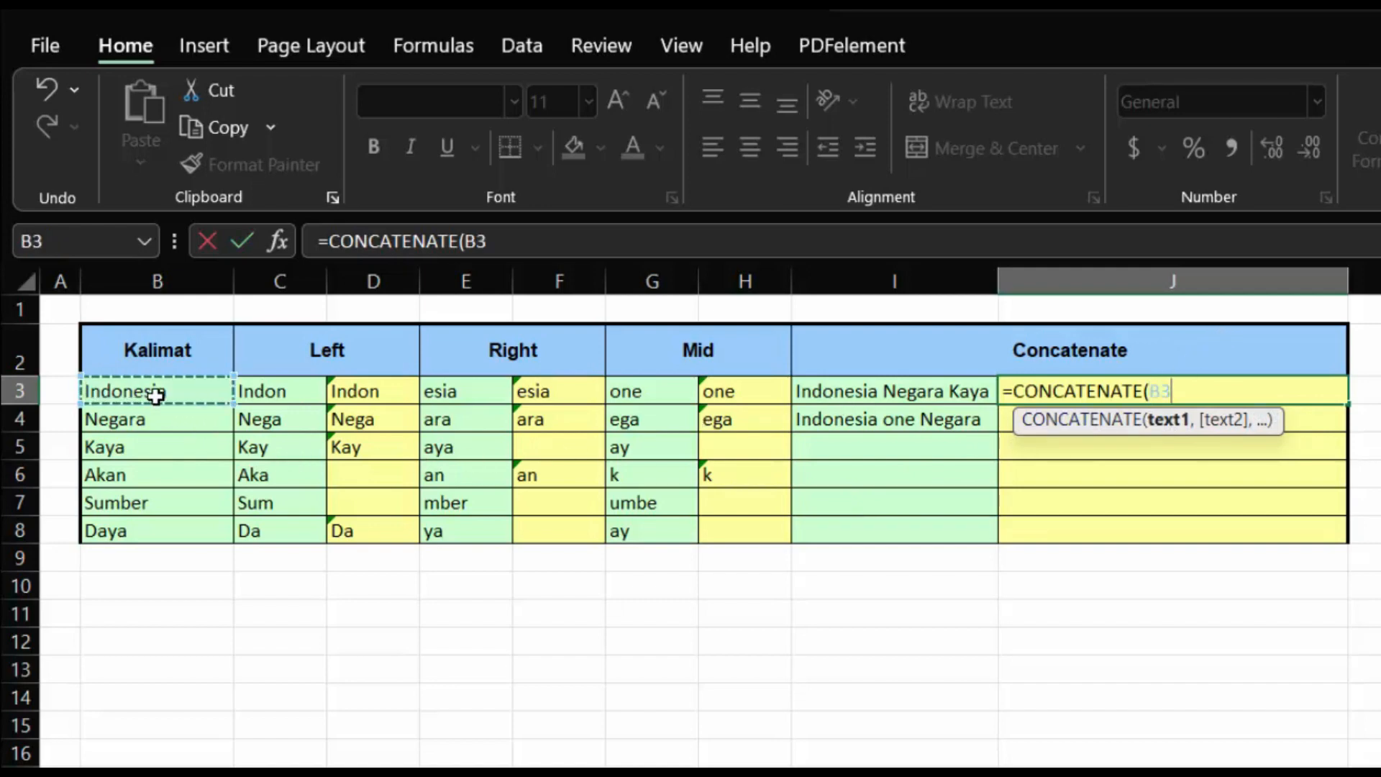
text(,)
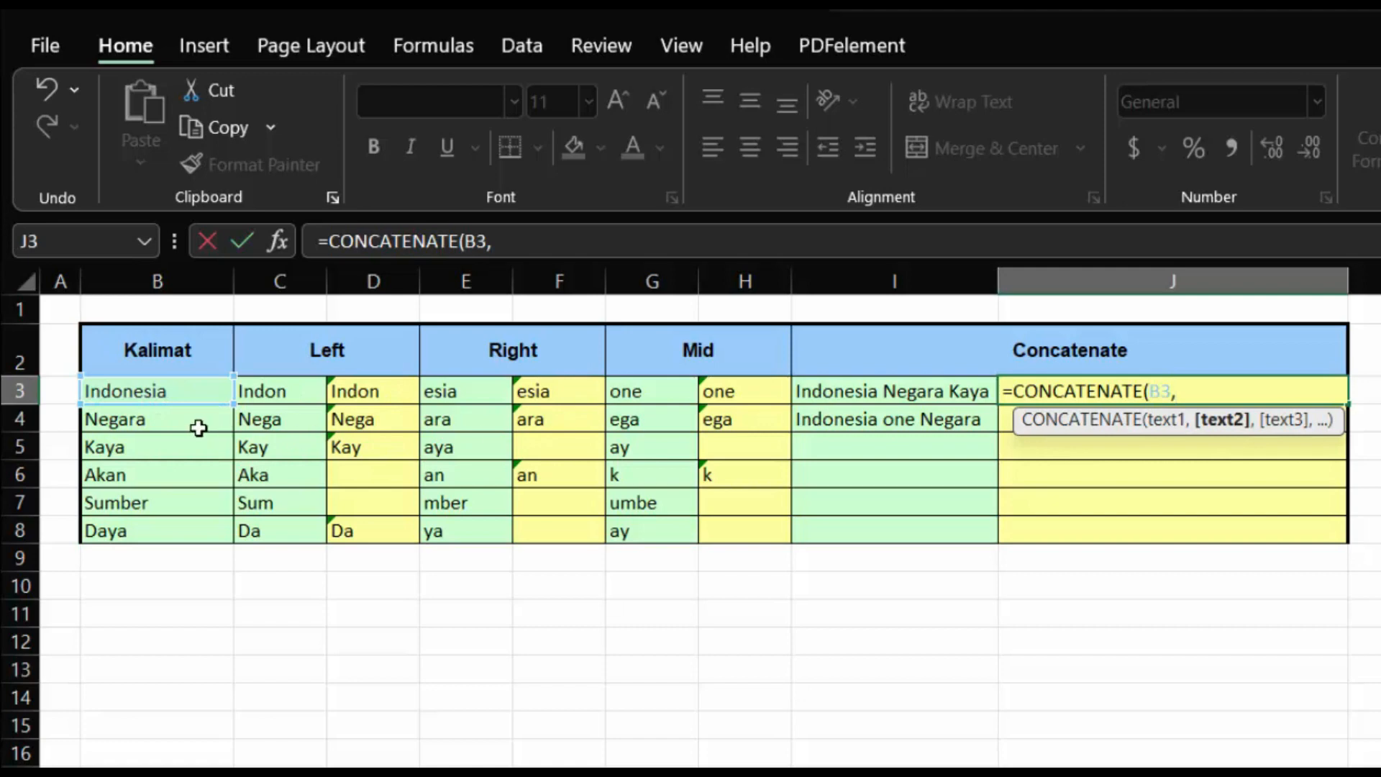
click(172, 416)
text(,)
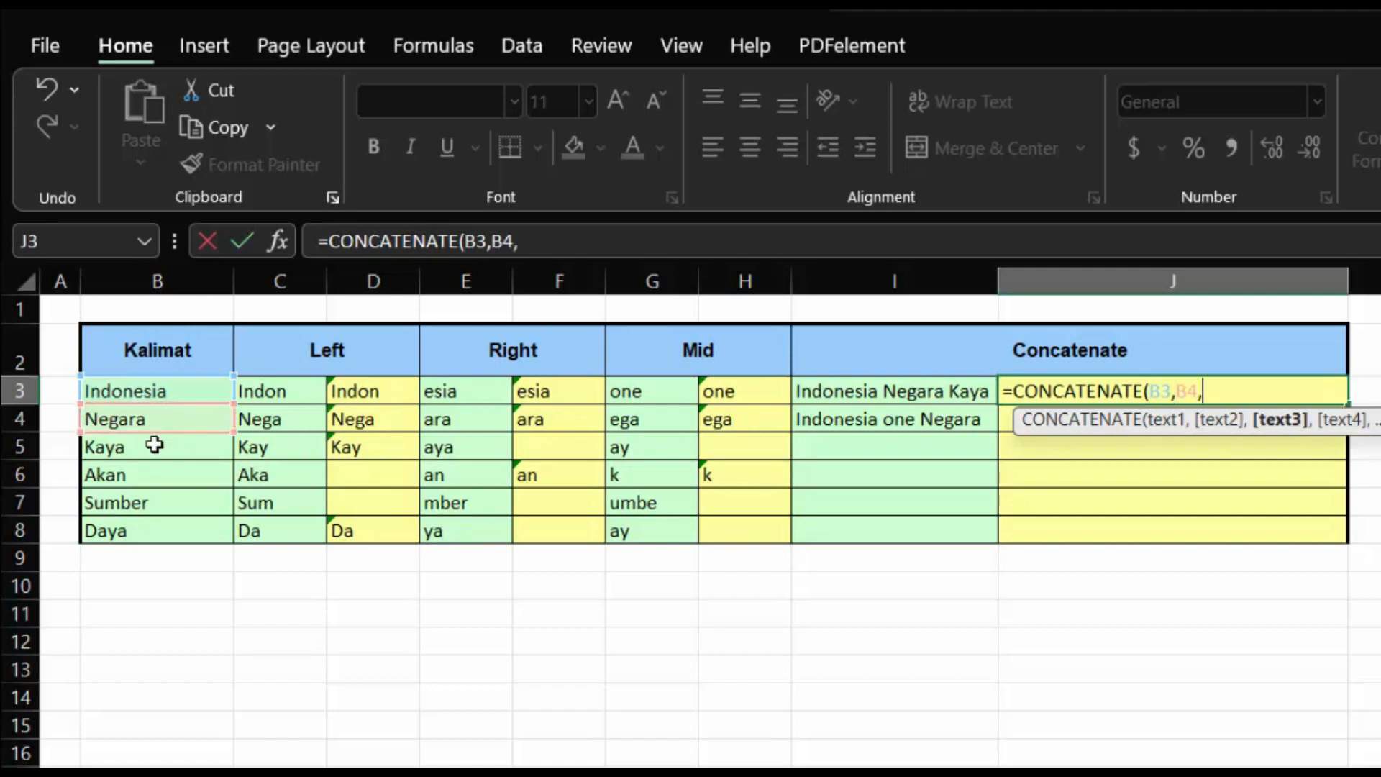
click(153, 445)
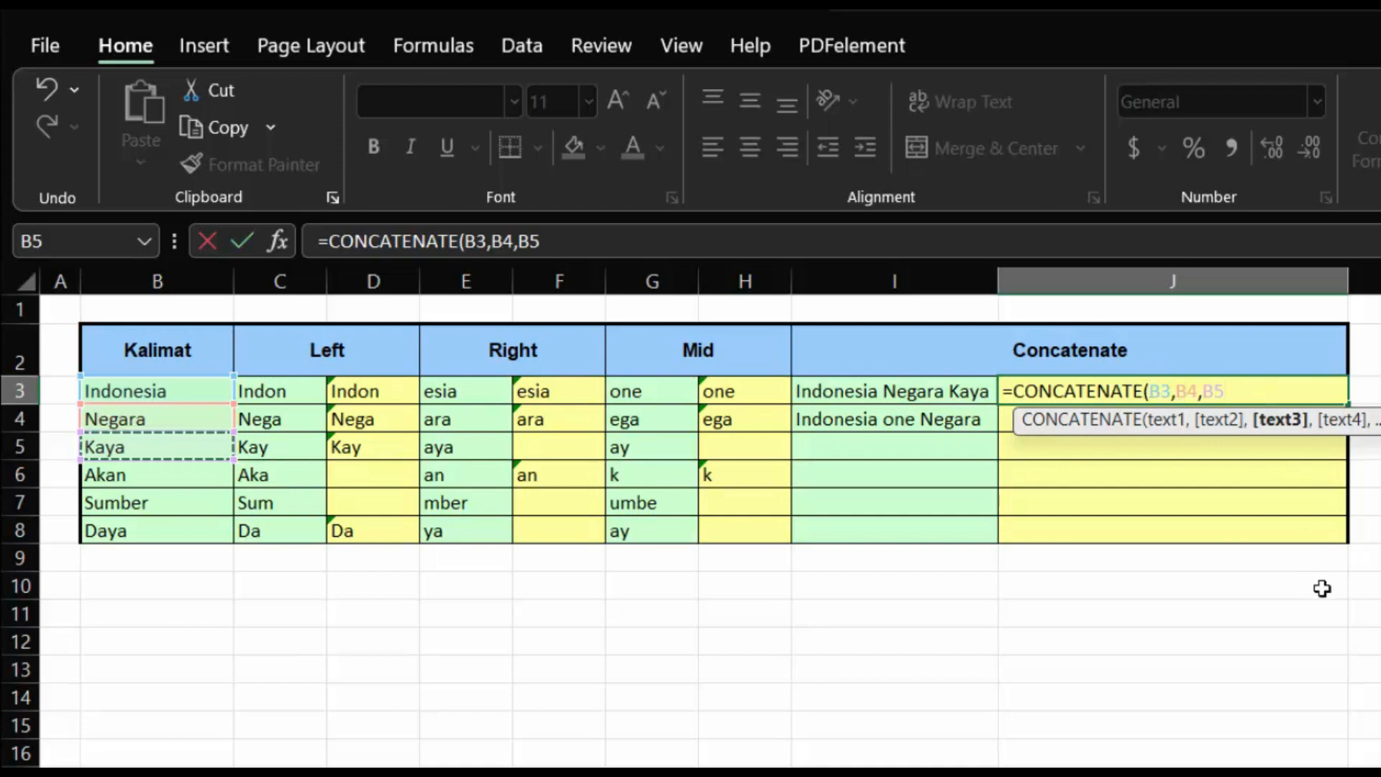
key(Return)
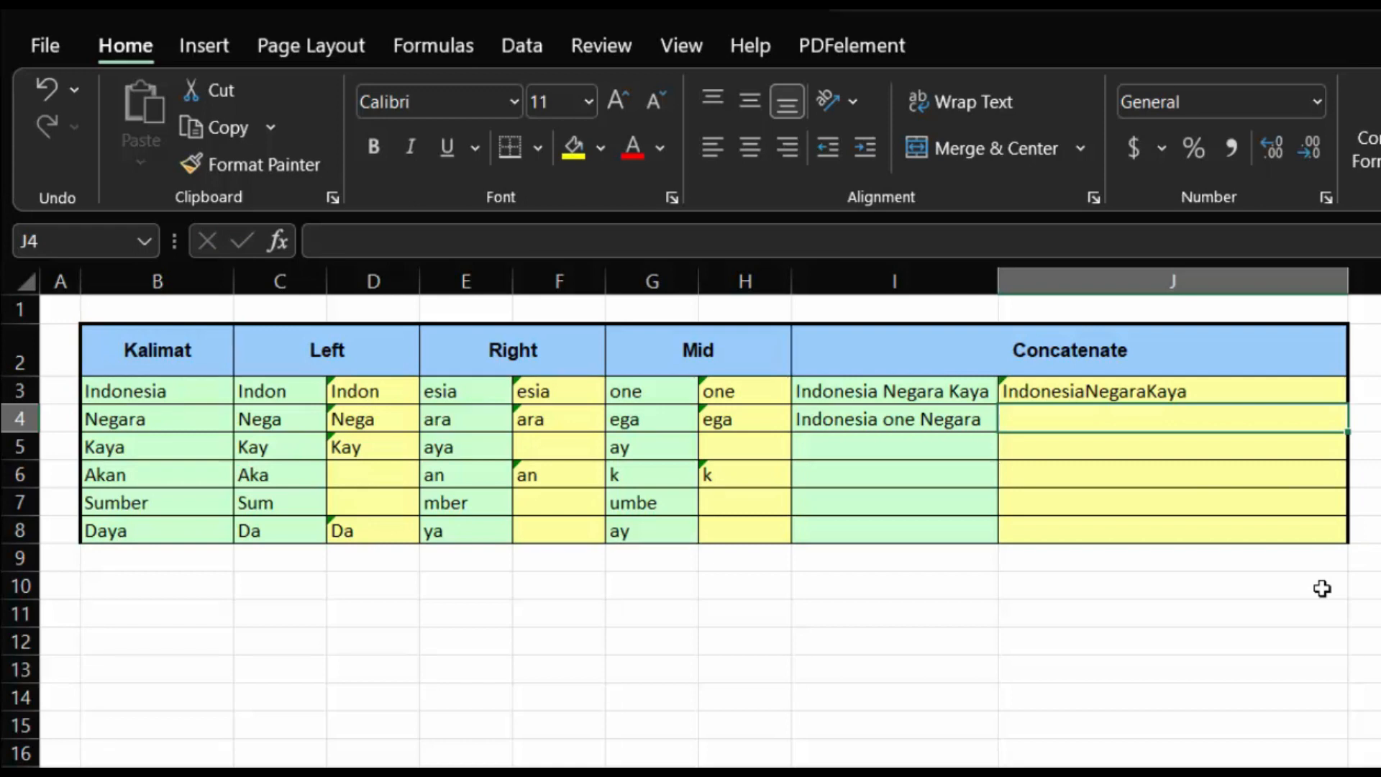
Edit the J3 formula to =CONCATENATE(B3," ",B4," ",B5) so that spaces separate the joined words.
double_click(1085, 390)
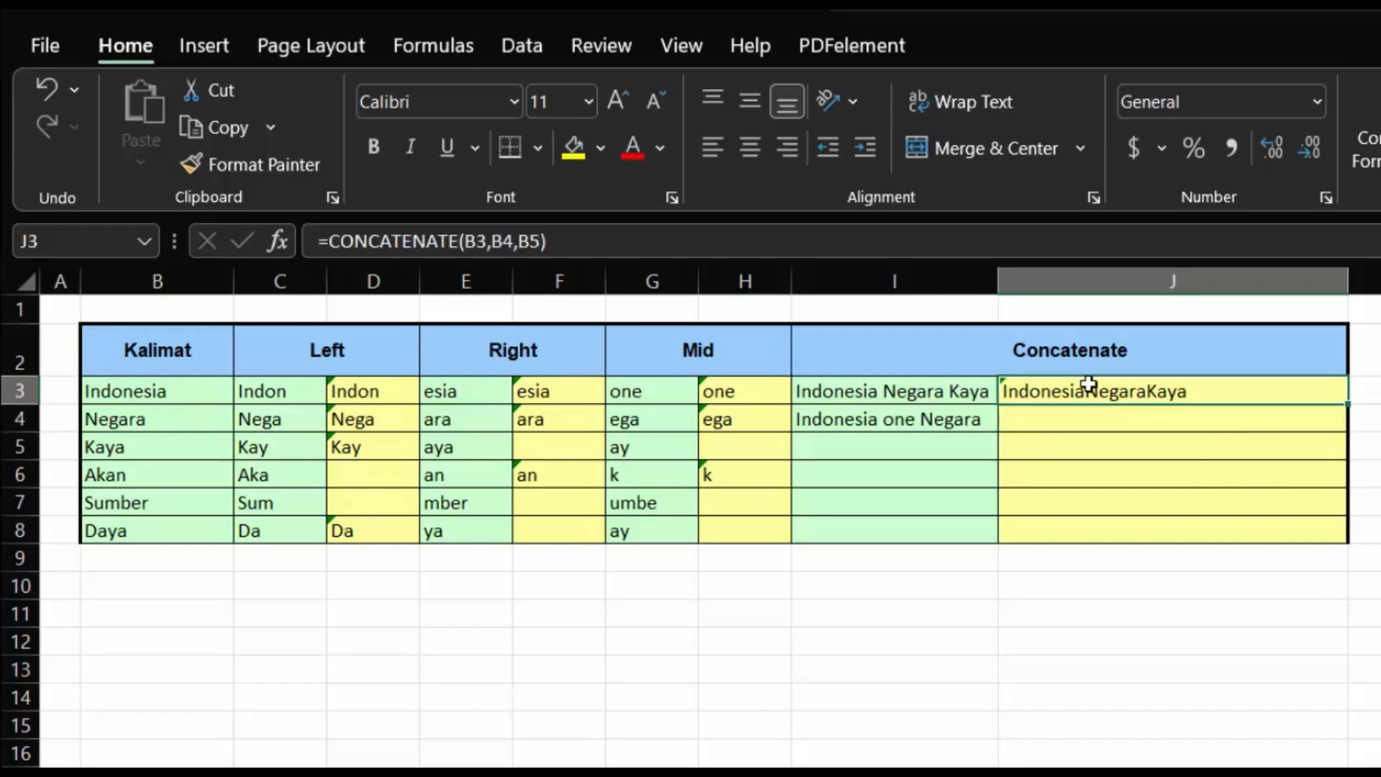
click(1175, 391)
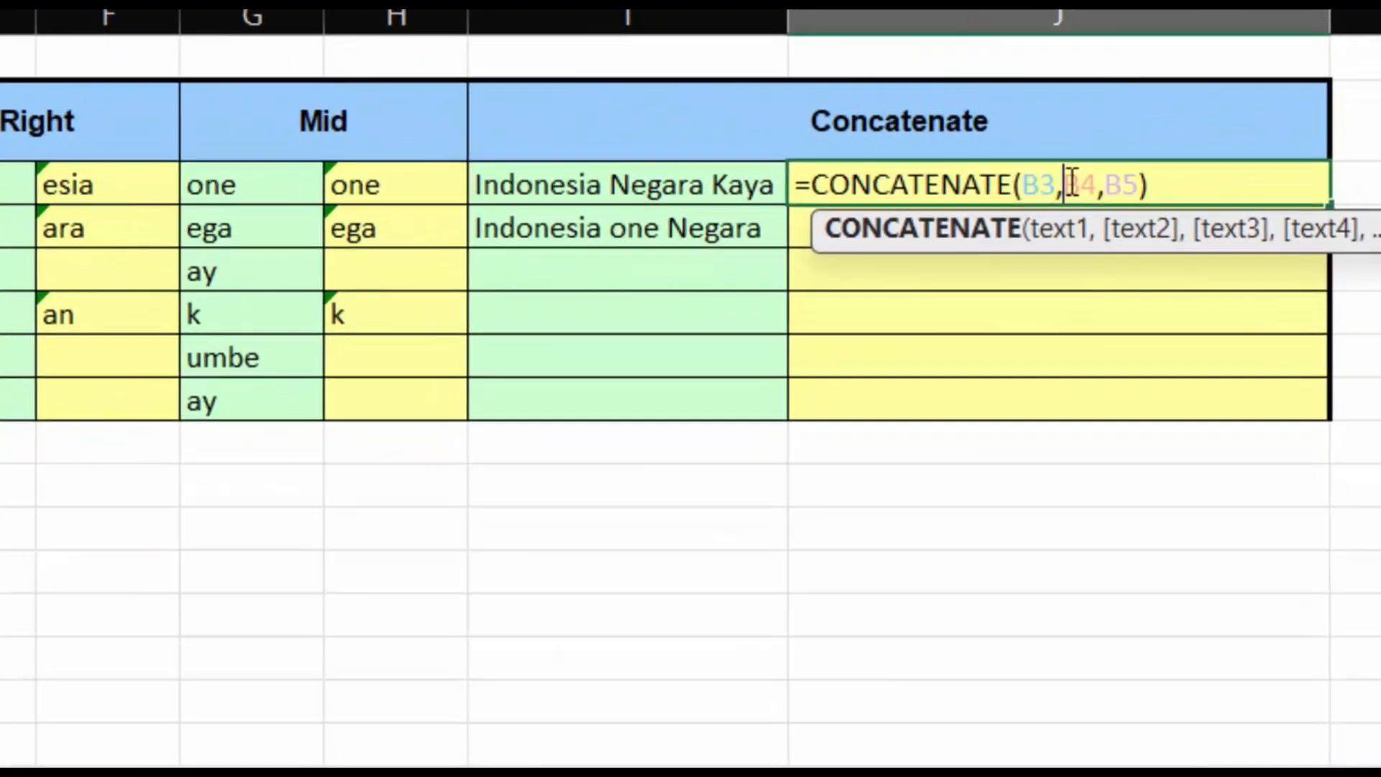
text(" ")
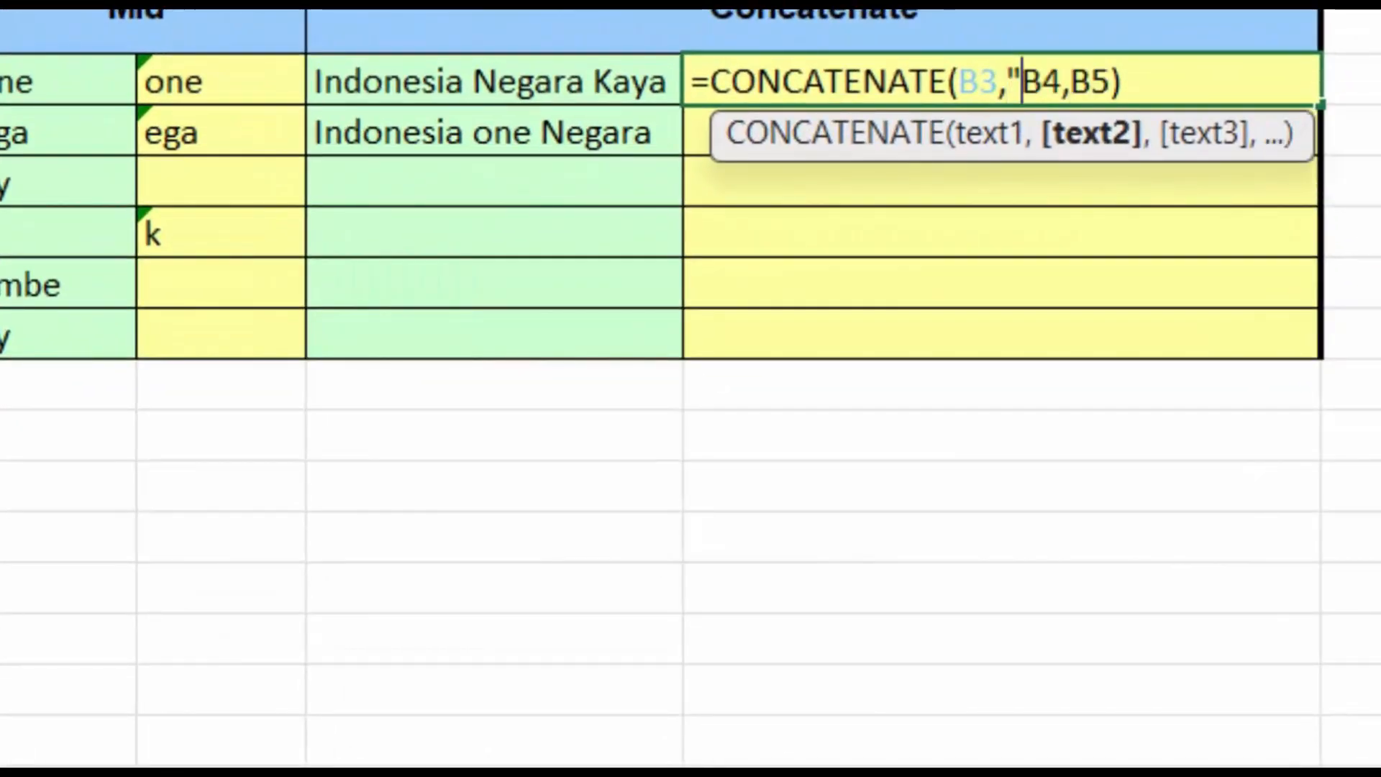
text(,)
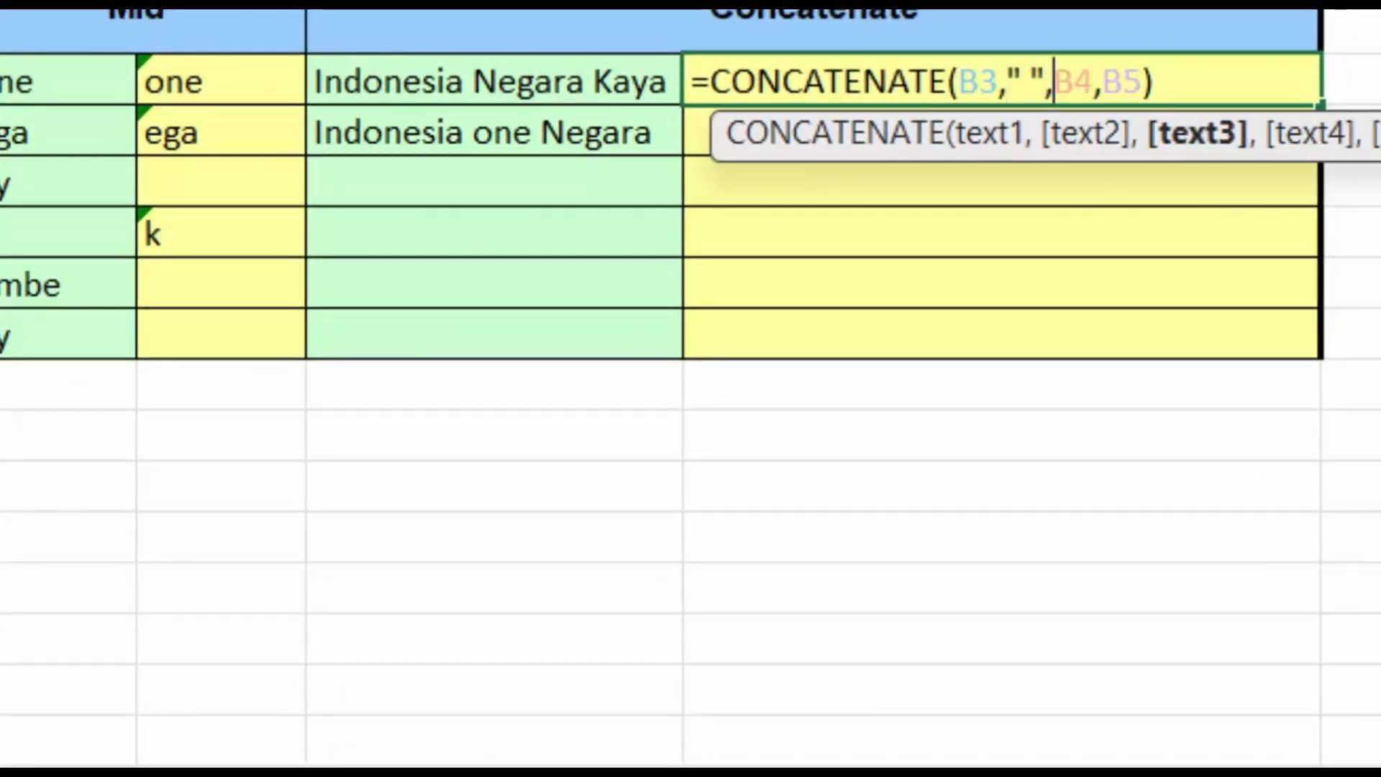
click(1099, 82)
text(," )
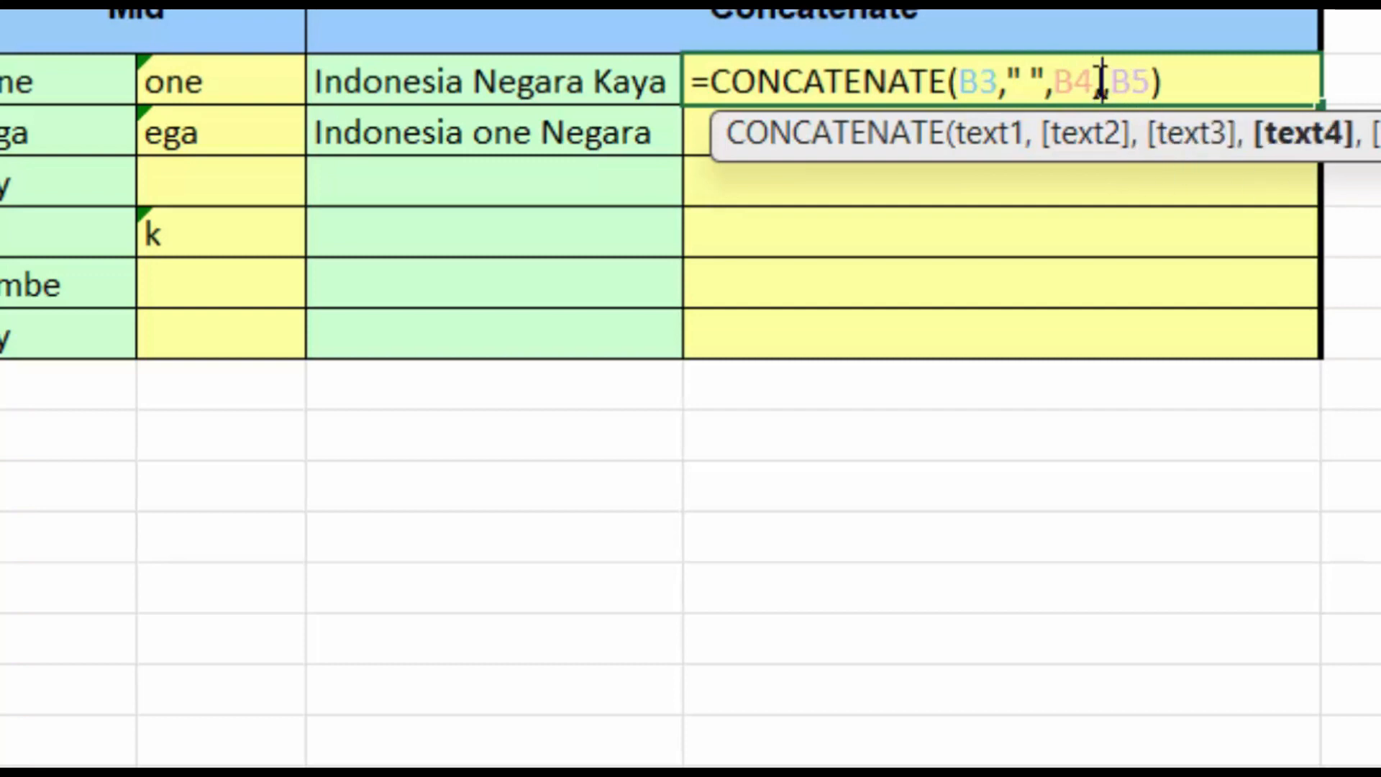
text(")
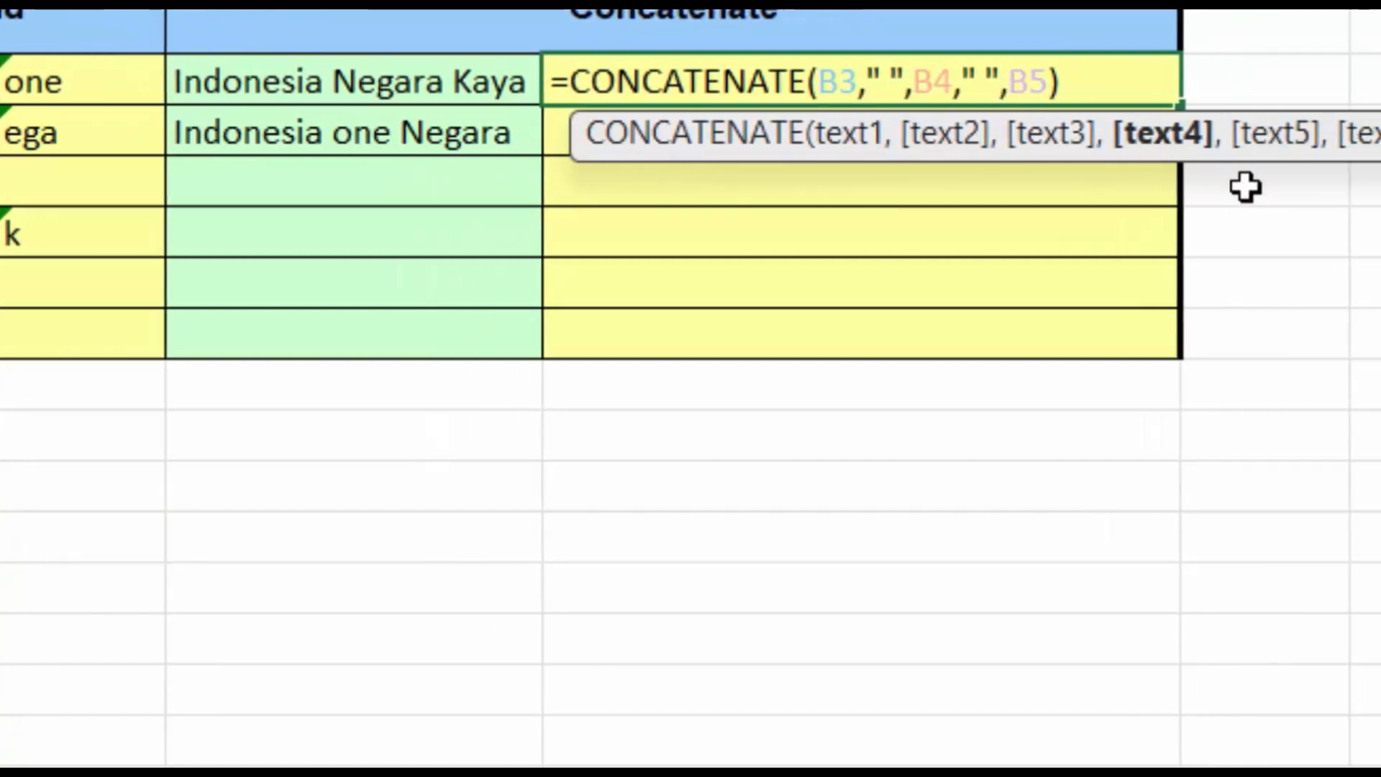
click(1114, 83)
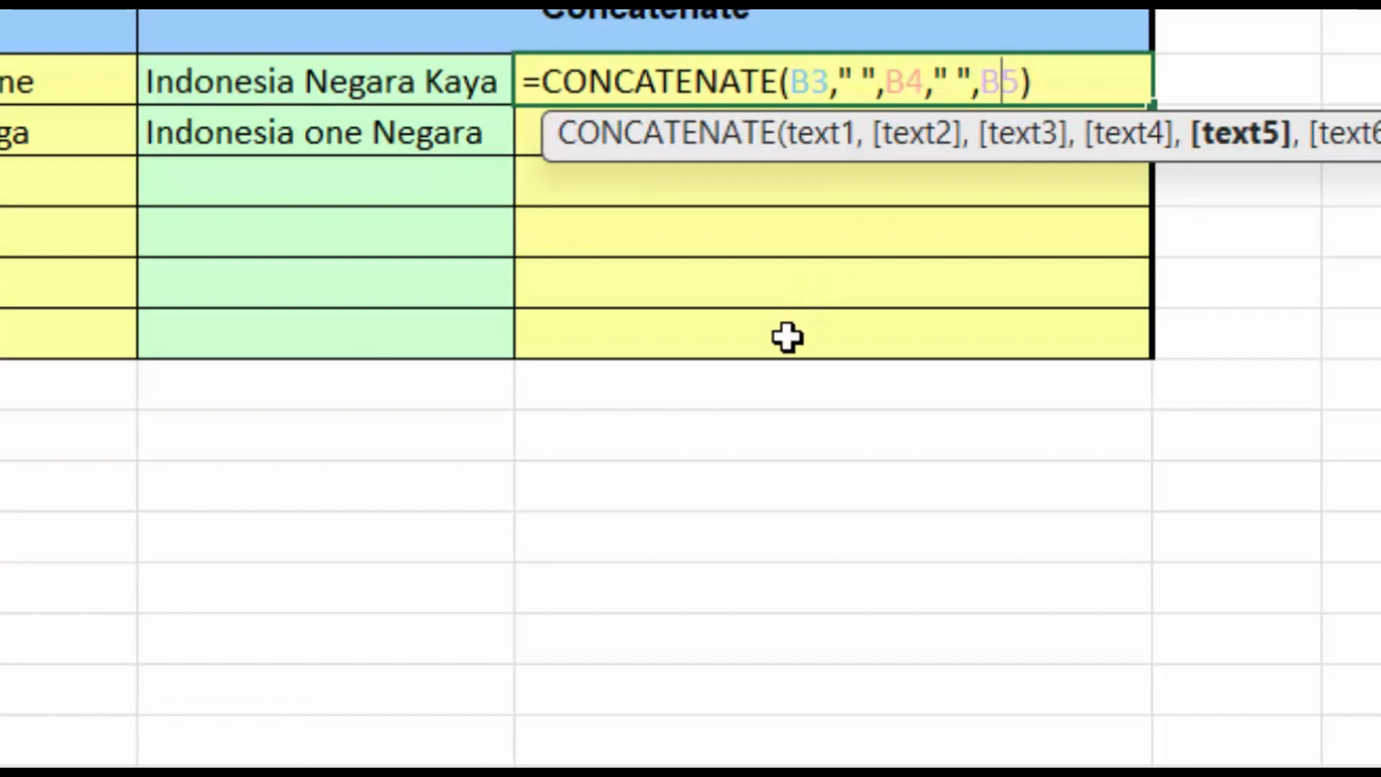
key(Return)
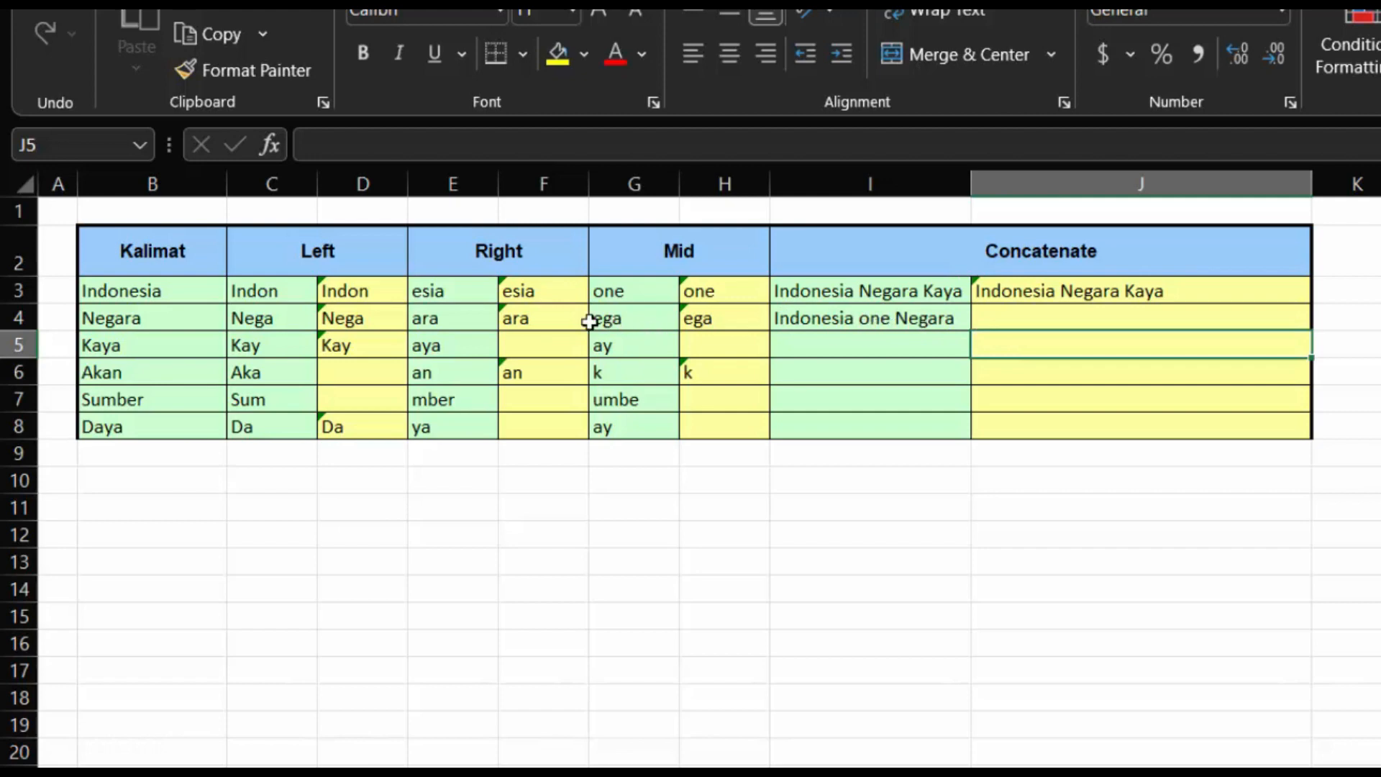
Clear the contents of cells G3:H3 under the Mid heading.
click(704, 293)
drag(617, 291, 697, 294)
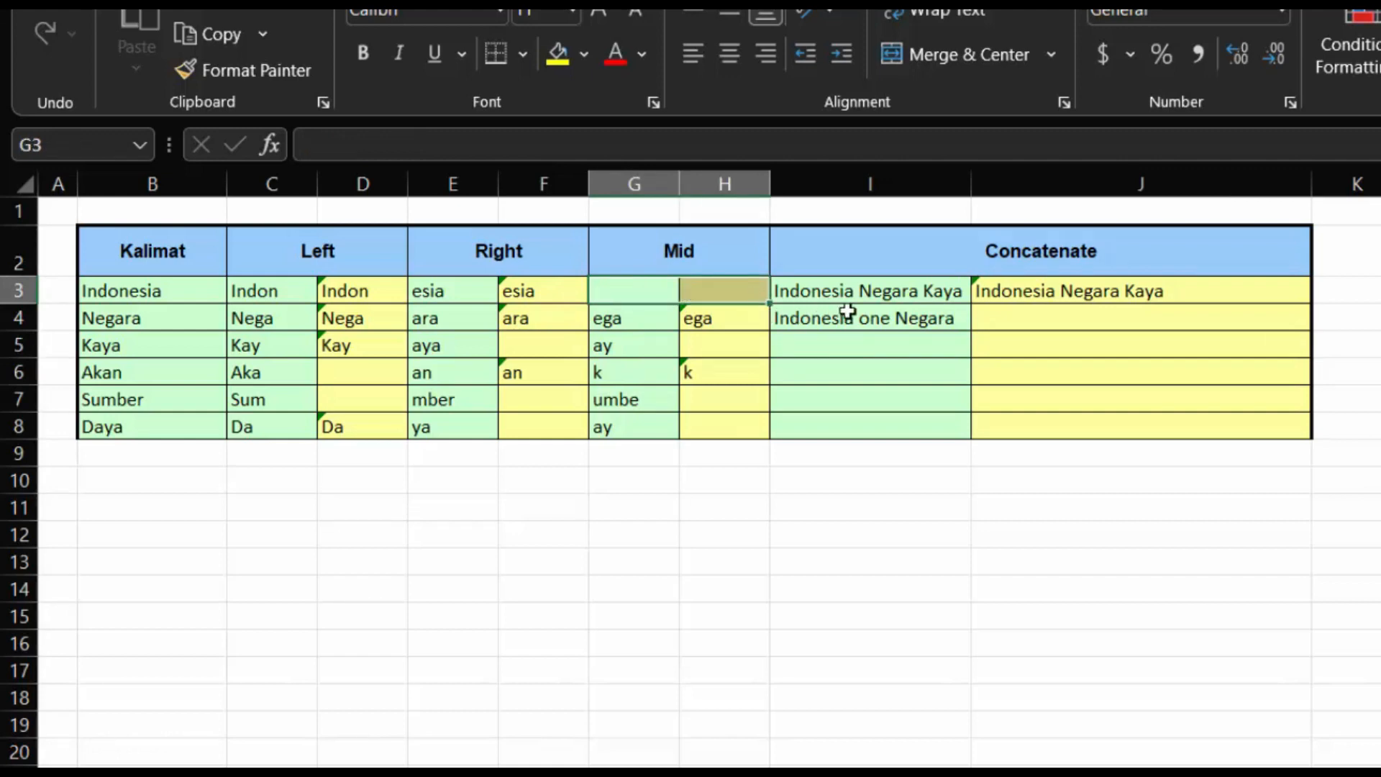
In cell J4, begin a CONCATENATE formula with B3 and a " " space as its first two arguments.
click(996, 322)
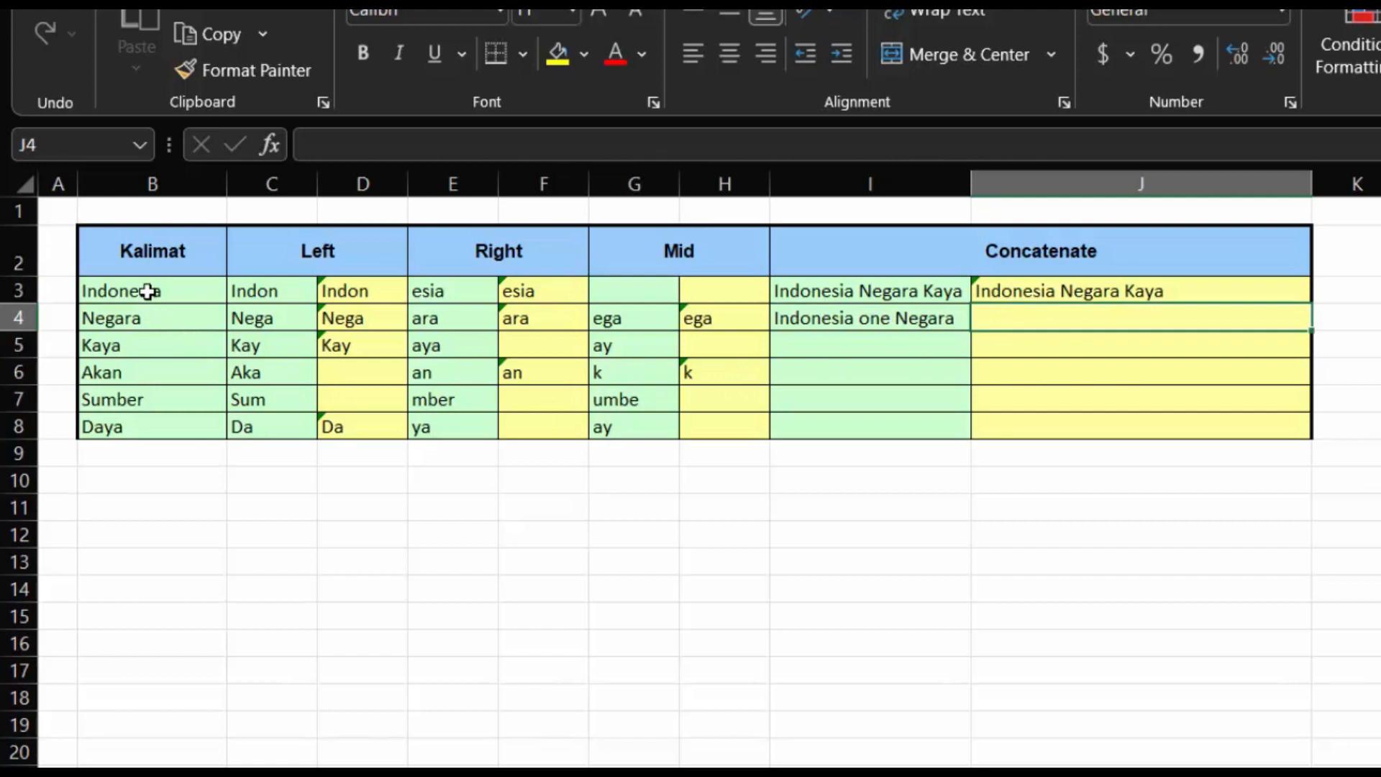
drag(146, 290, 150, 308)
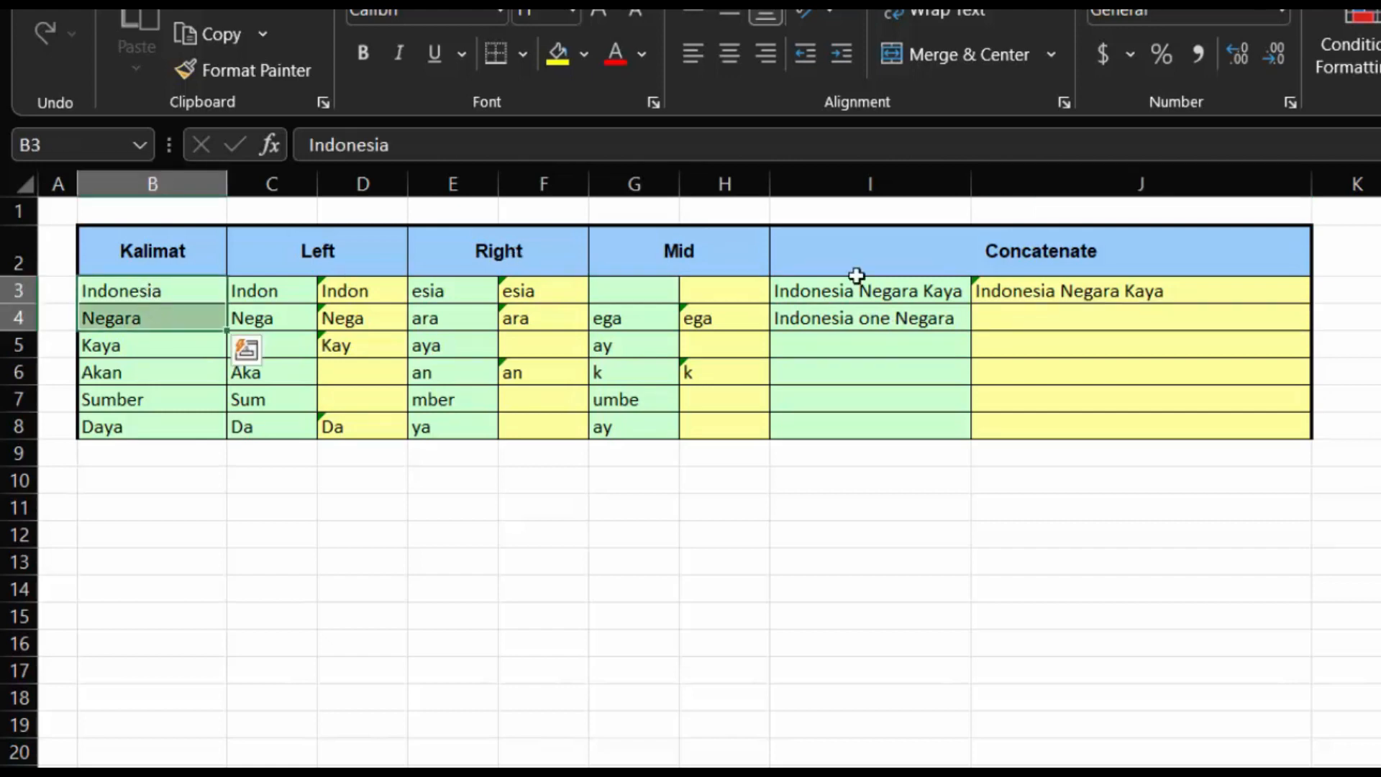
click(1116, 319)
text(=)
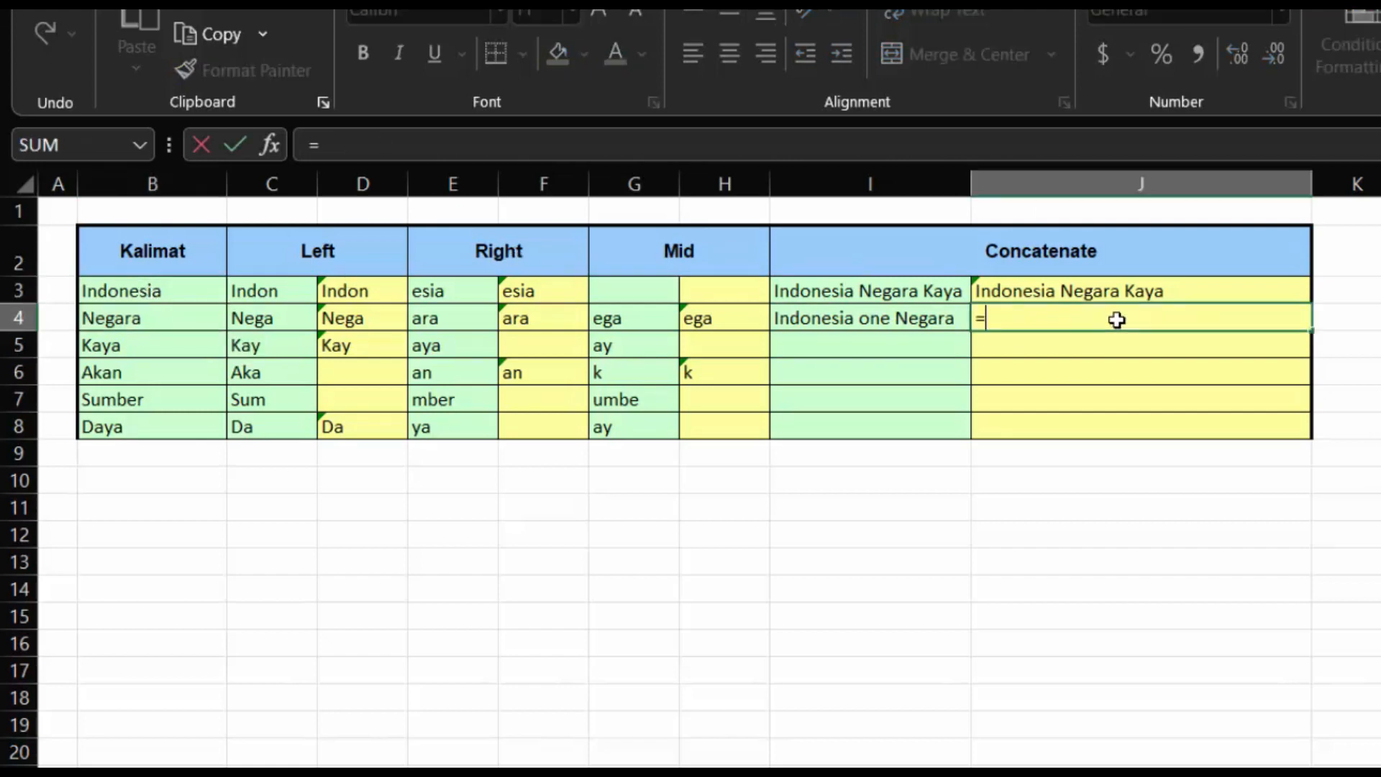
text(con)
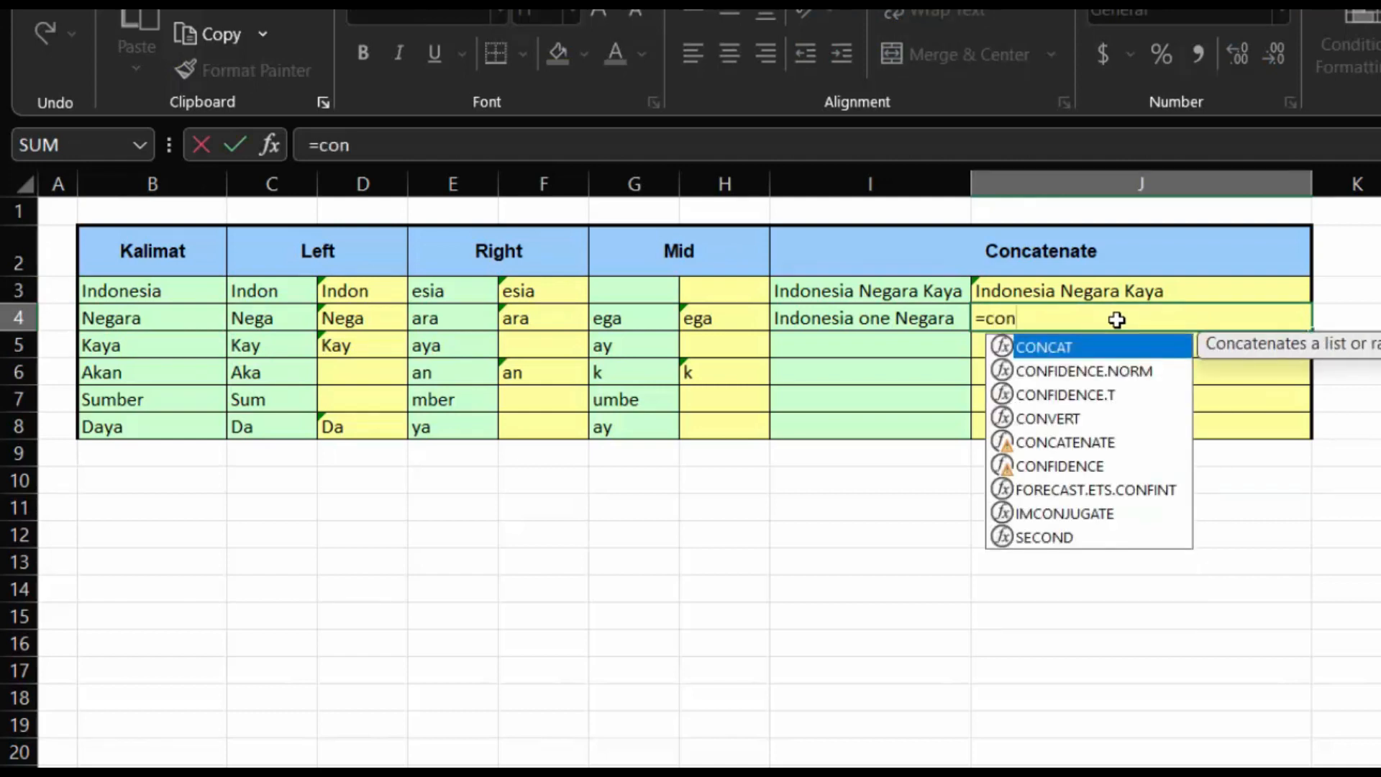
key(Down)
key(Down)
key(Down)
key(Down)
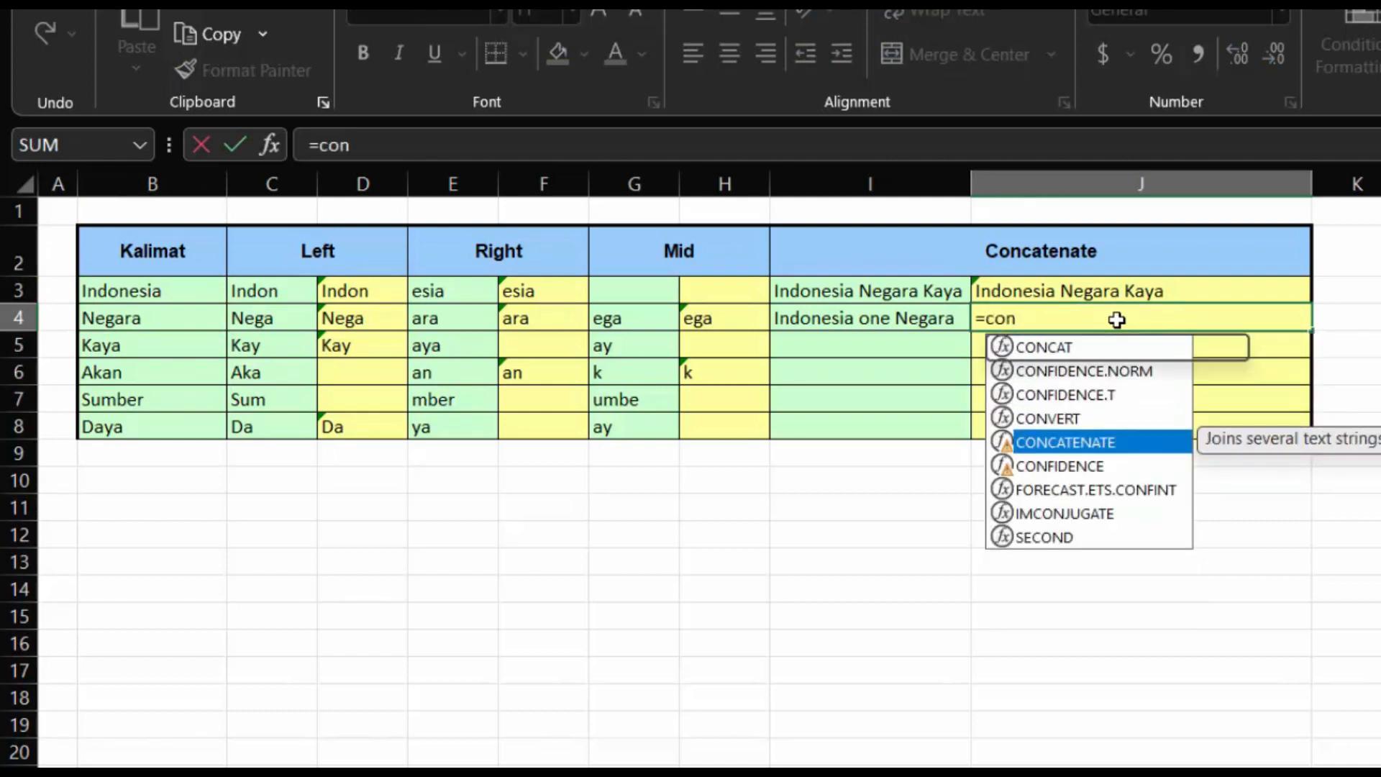
key(Tab)
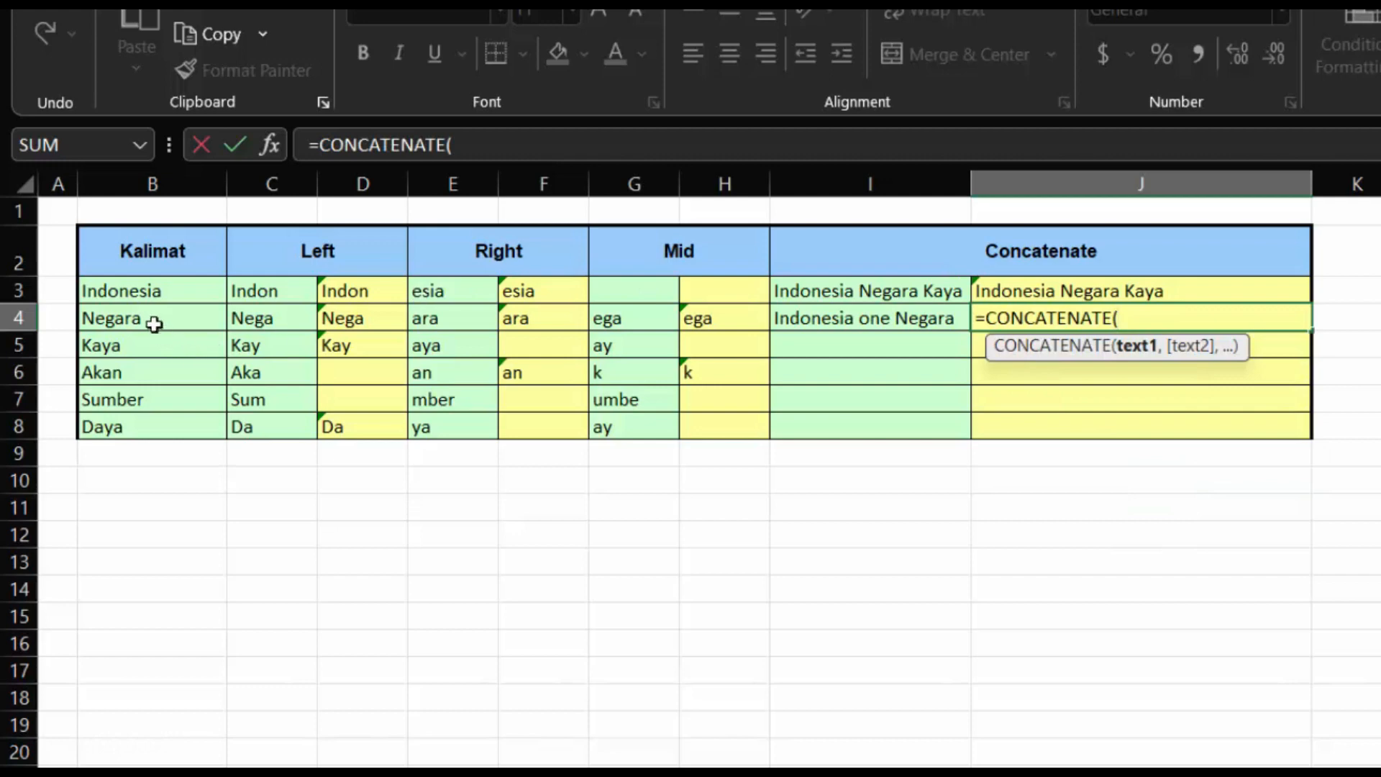
click(148, 291)
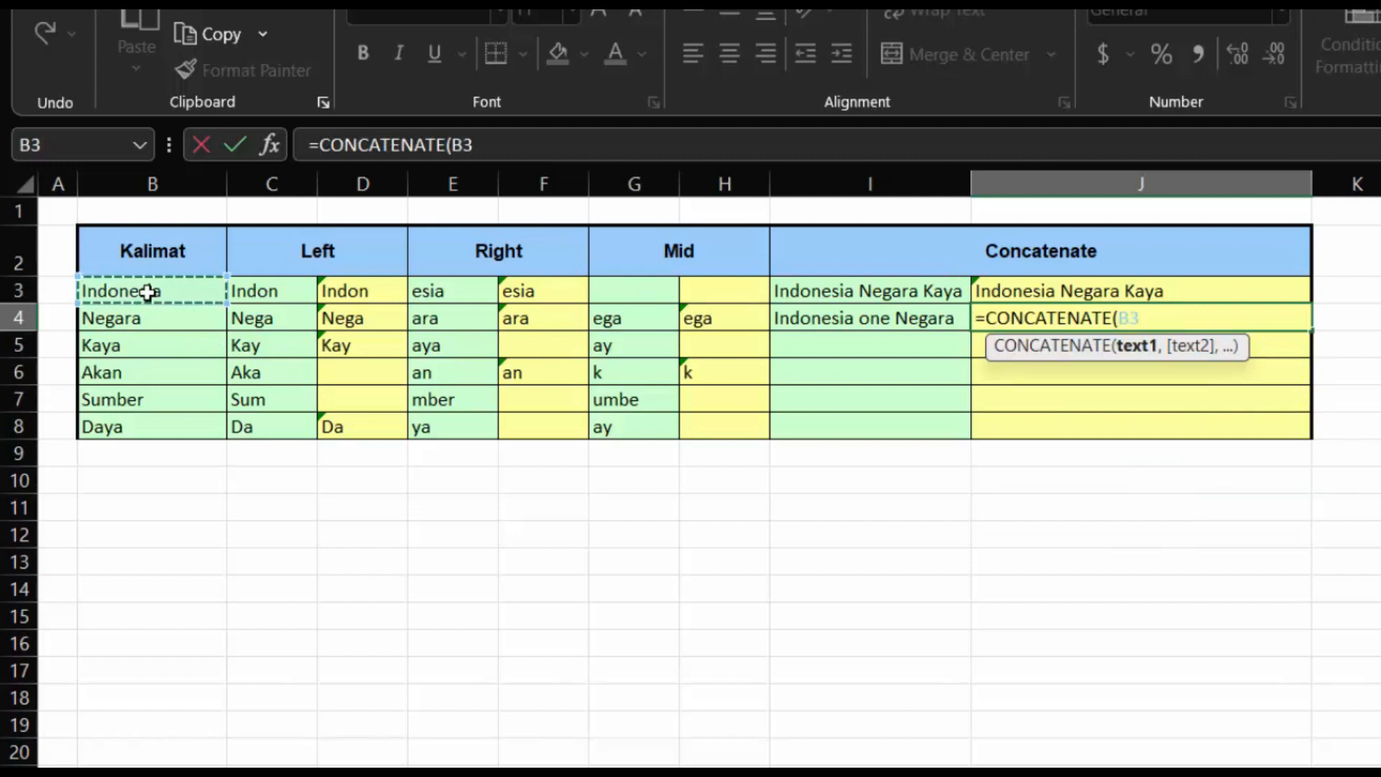
text(,)
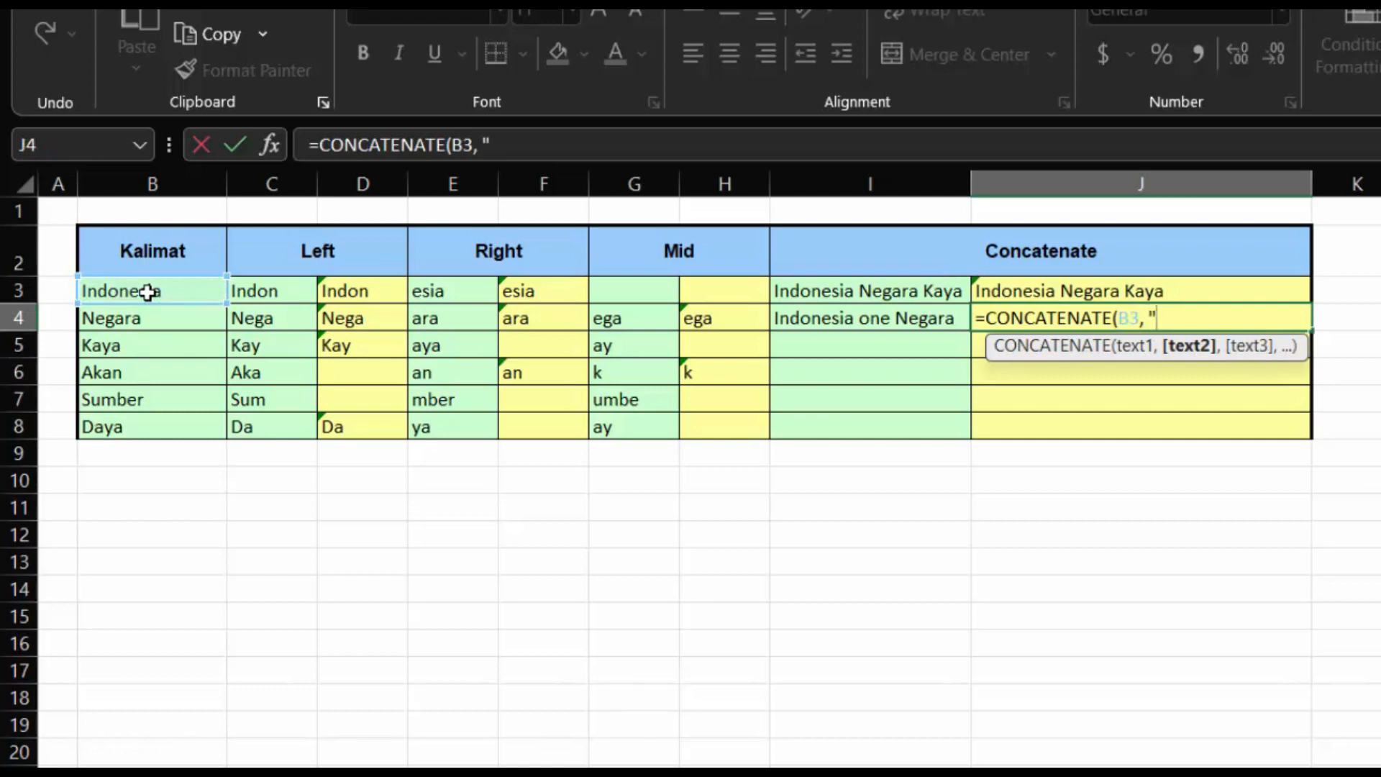
text( " ",)
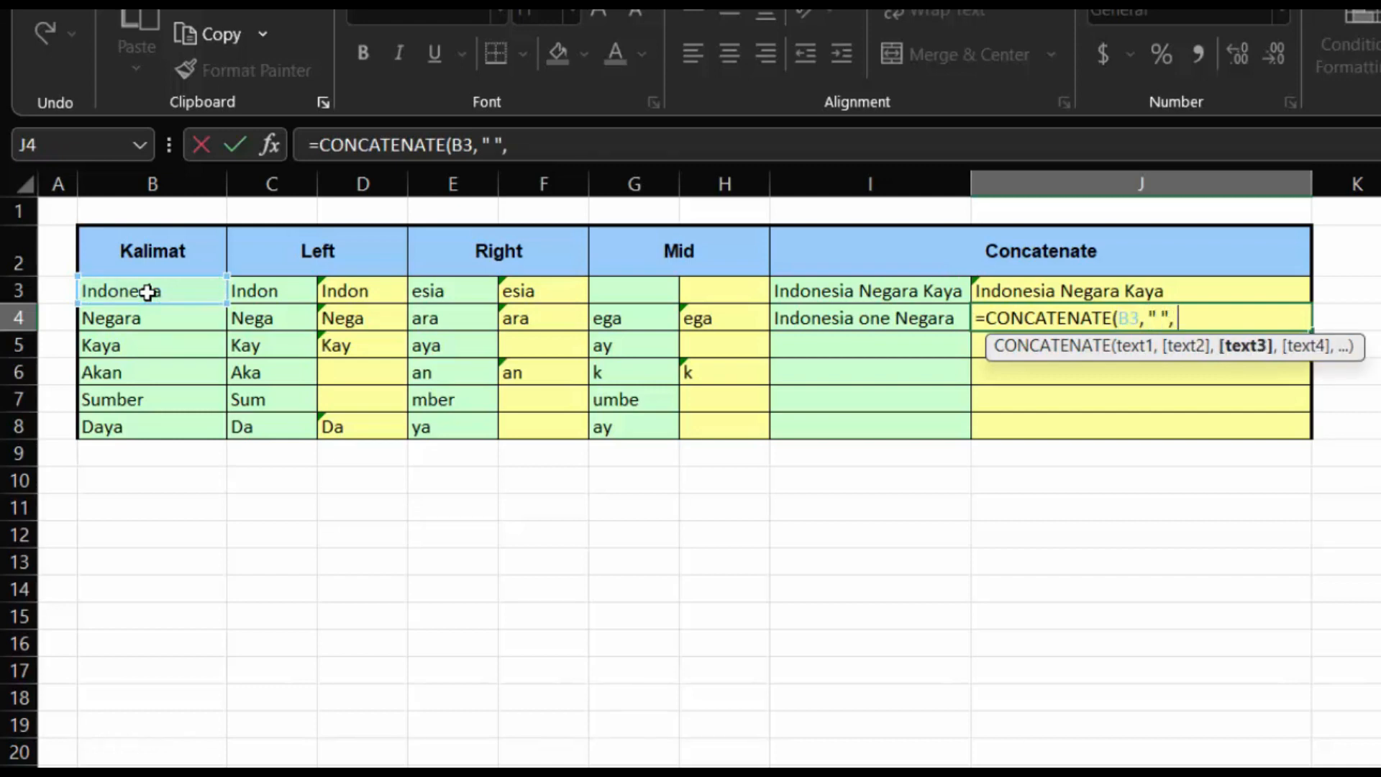
Nest MID(B3,4,3) as the third argument of the J4 CONCATENATE formula.
text( mid)
key(Tab)
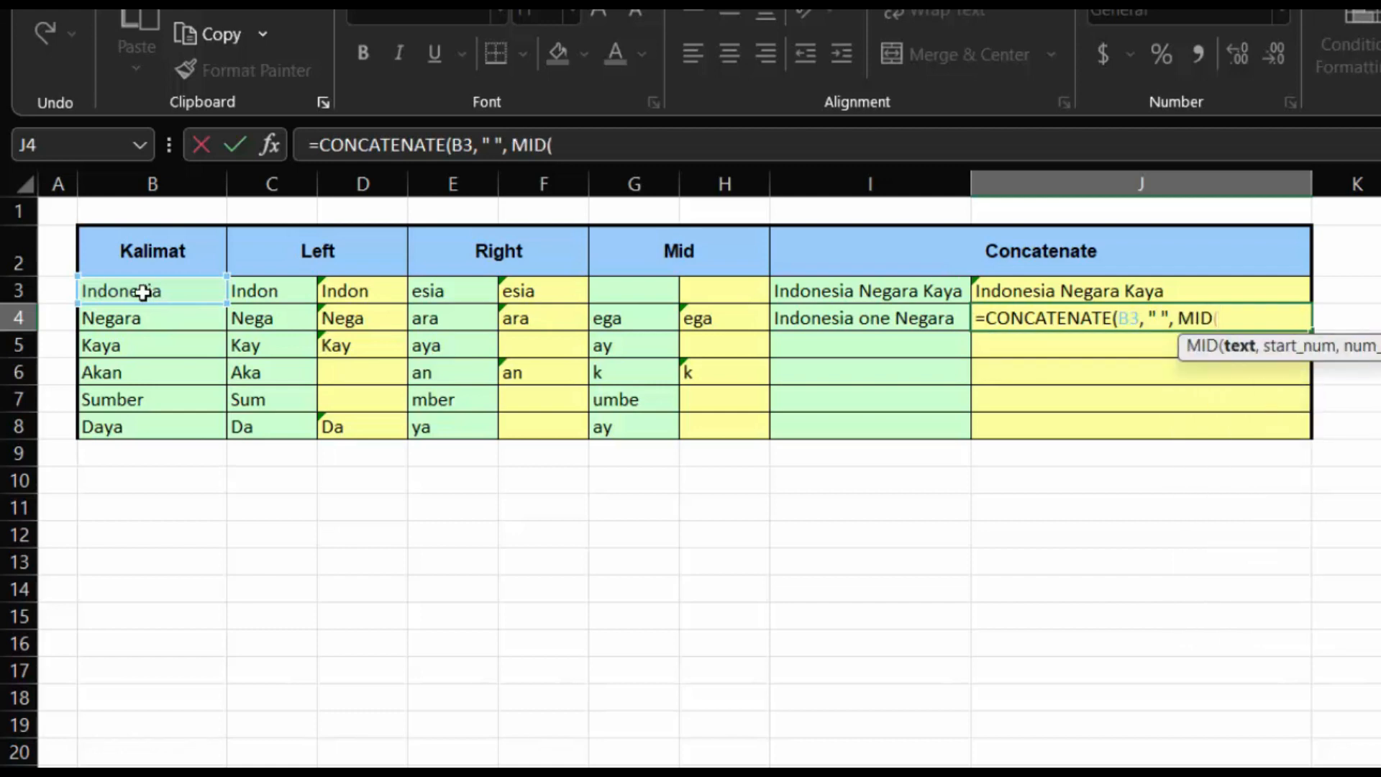
click(150, 289)
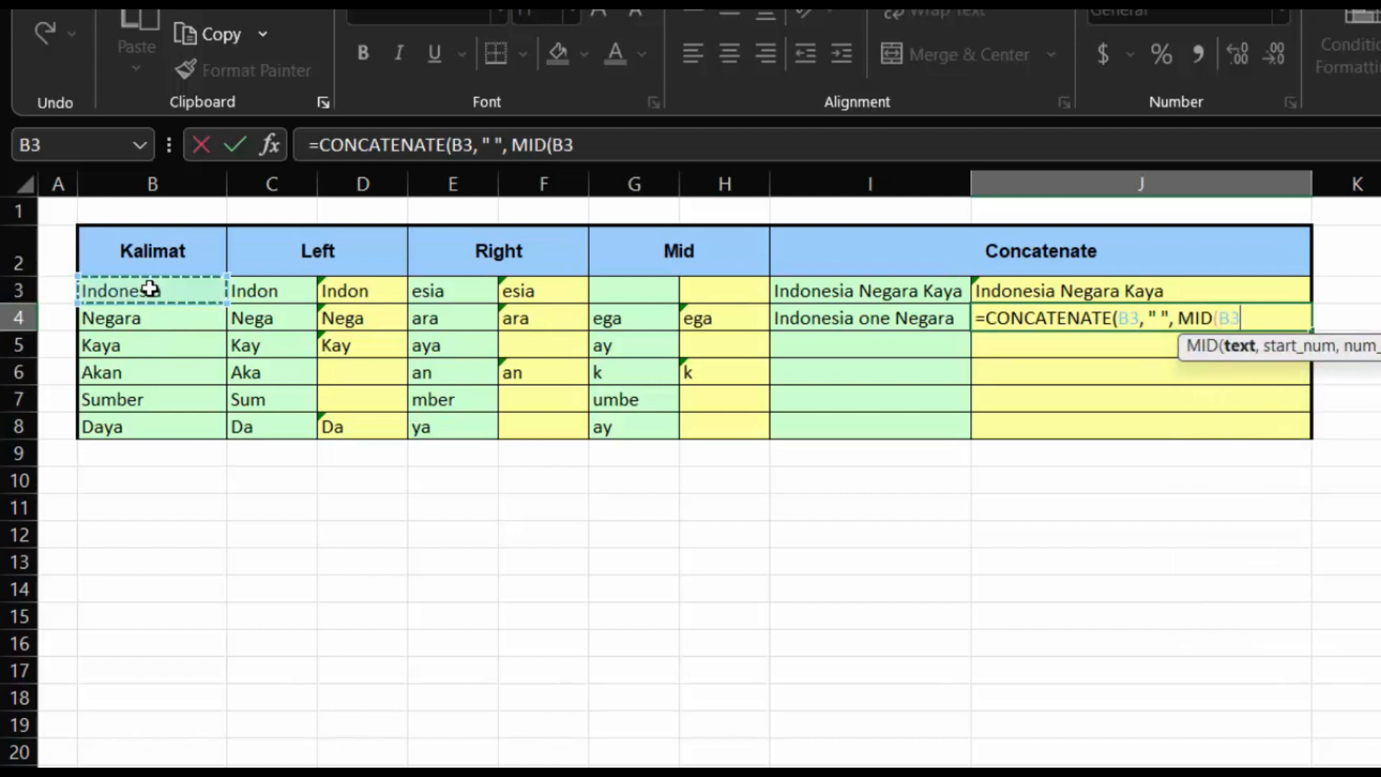
text(,)
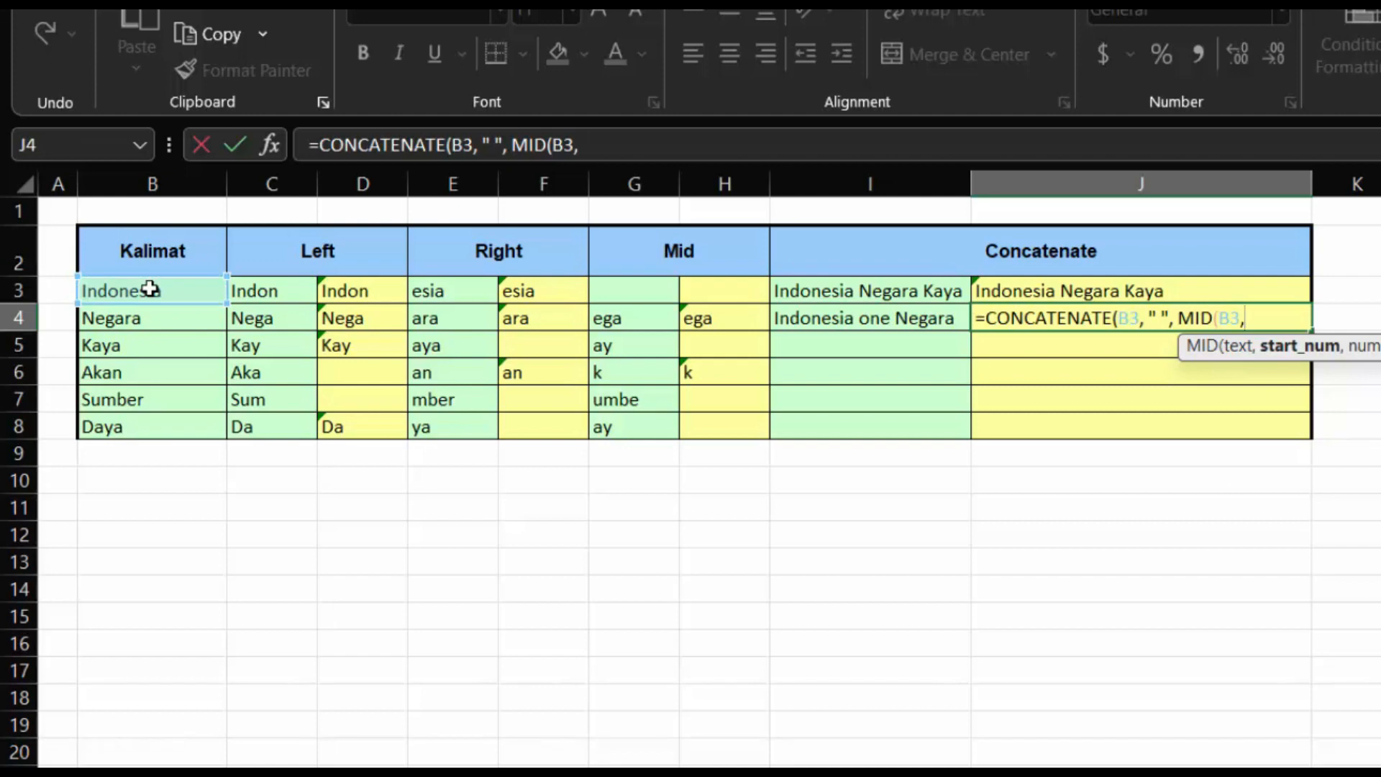
text(4,)
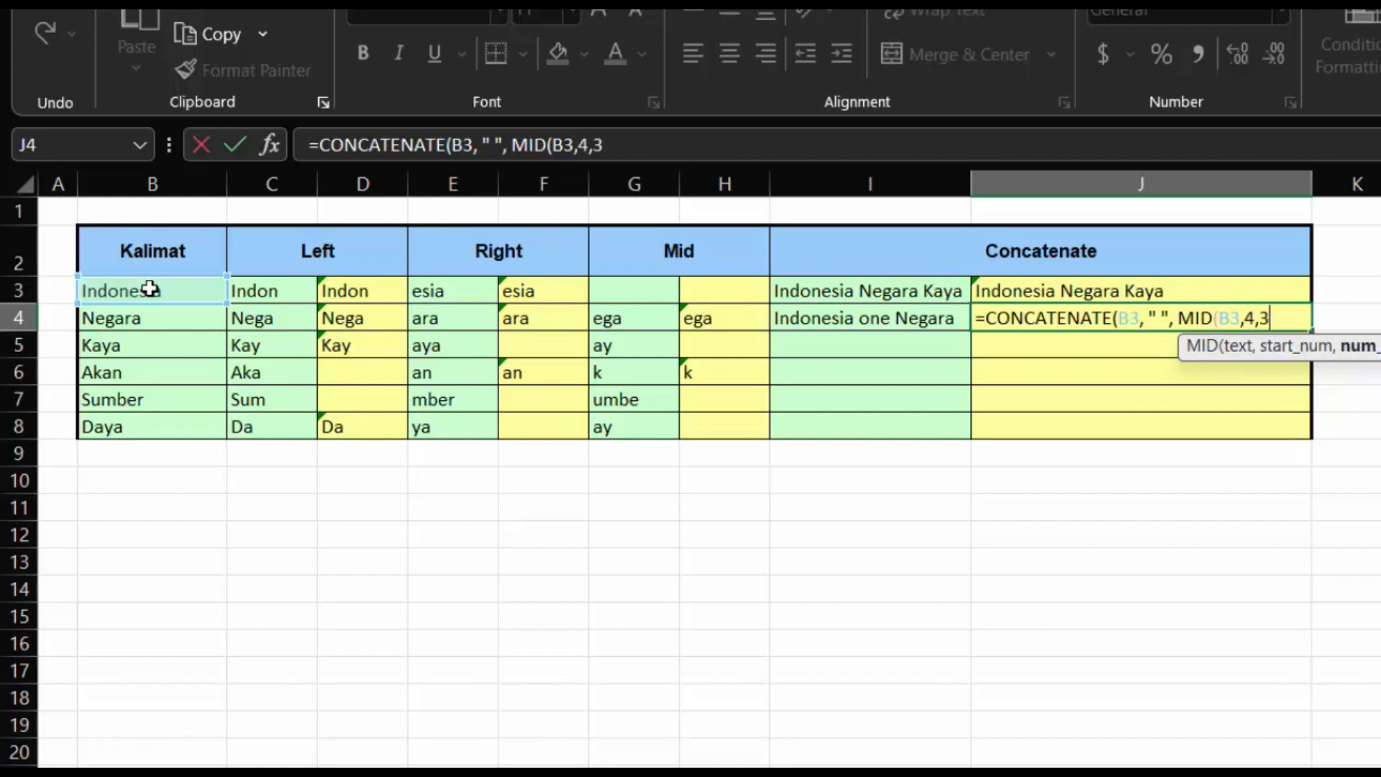
text(3))
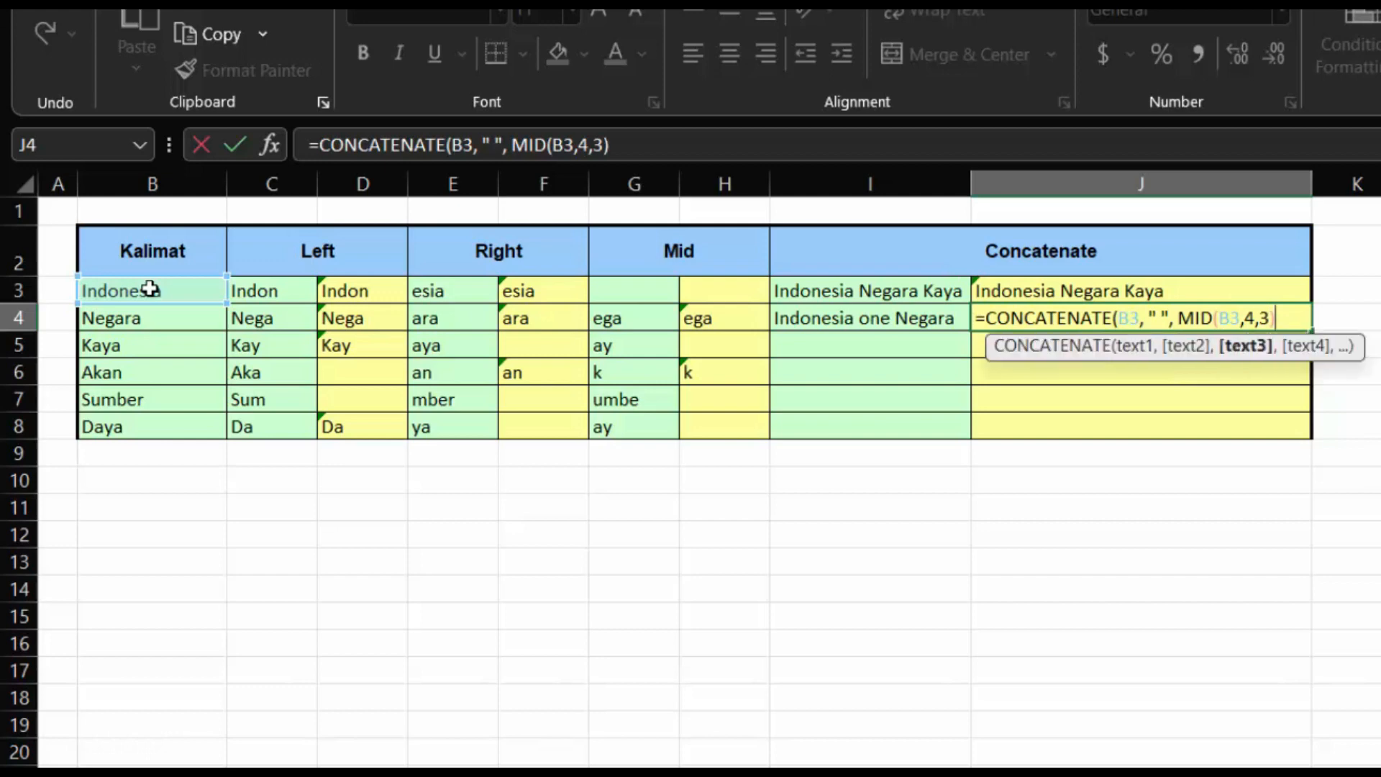
Complete the J4 formula with " " and B4 as the last arguments, accepting the correction to =CONCATENATE(B3," ",MID(B3,4,3)," ",B4).
text(,)
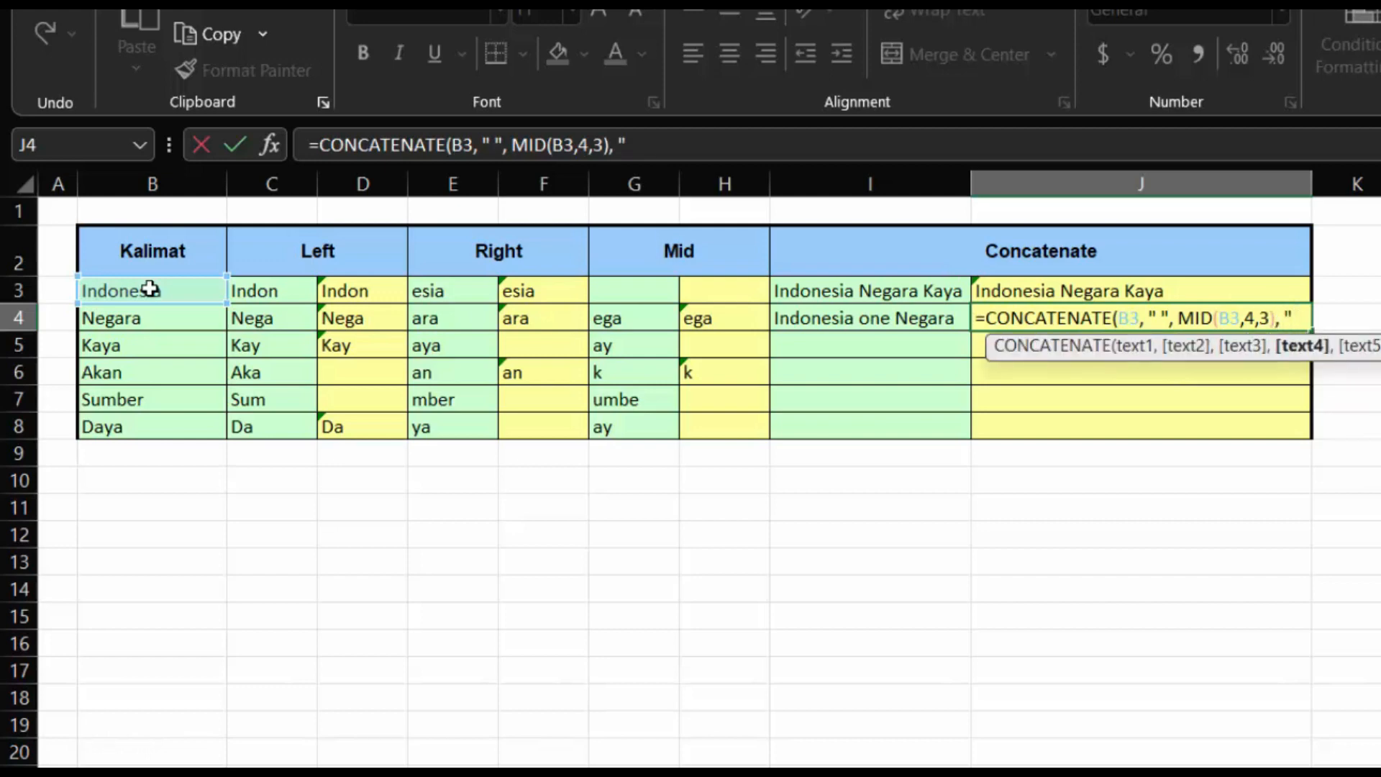
text( " ",)
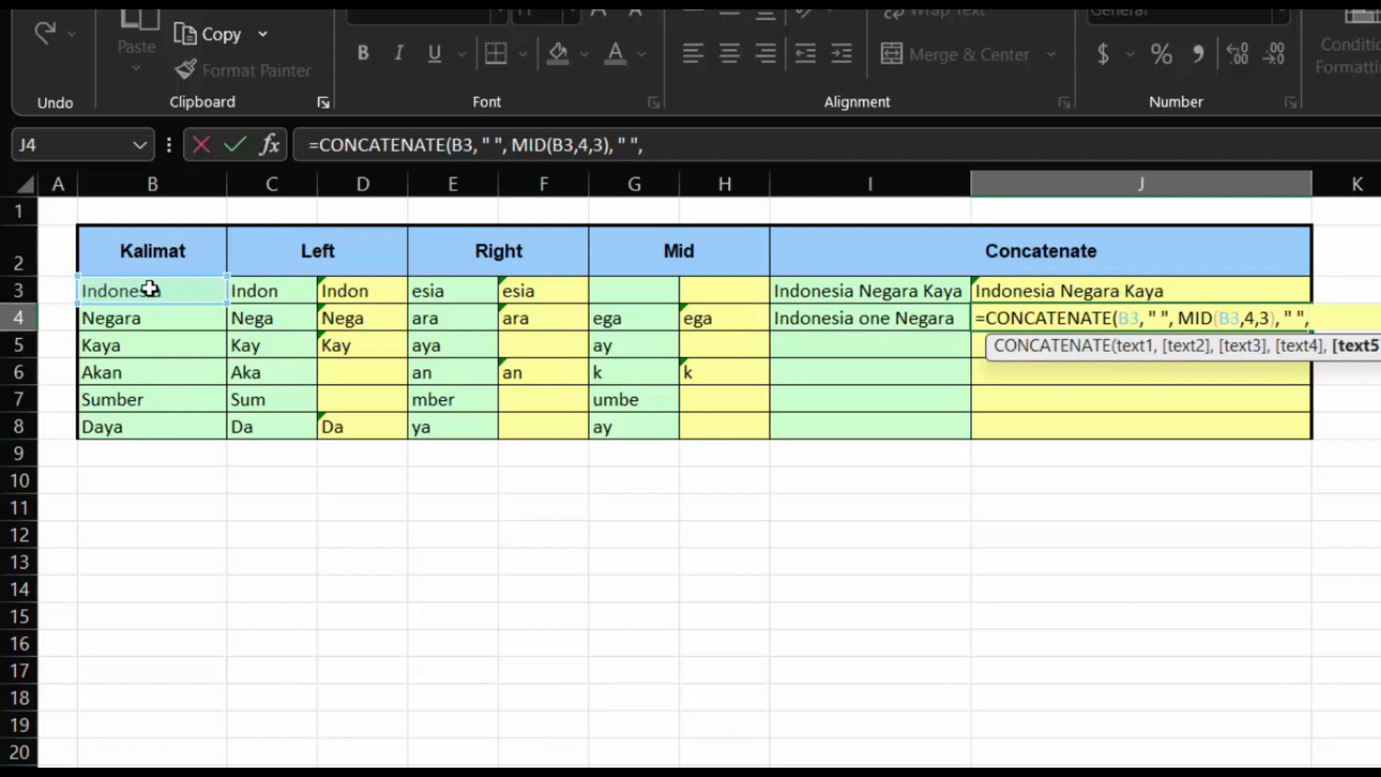
click(134, 330)
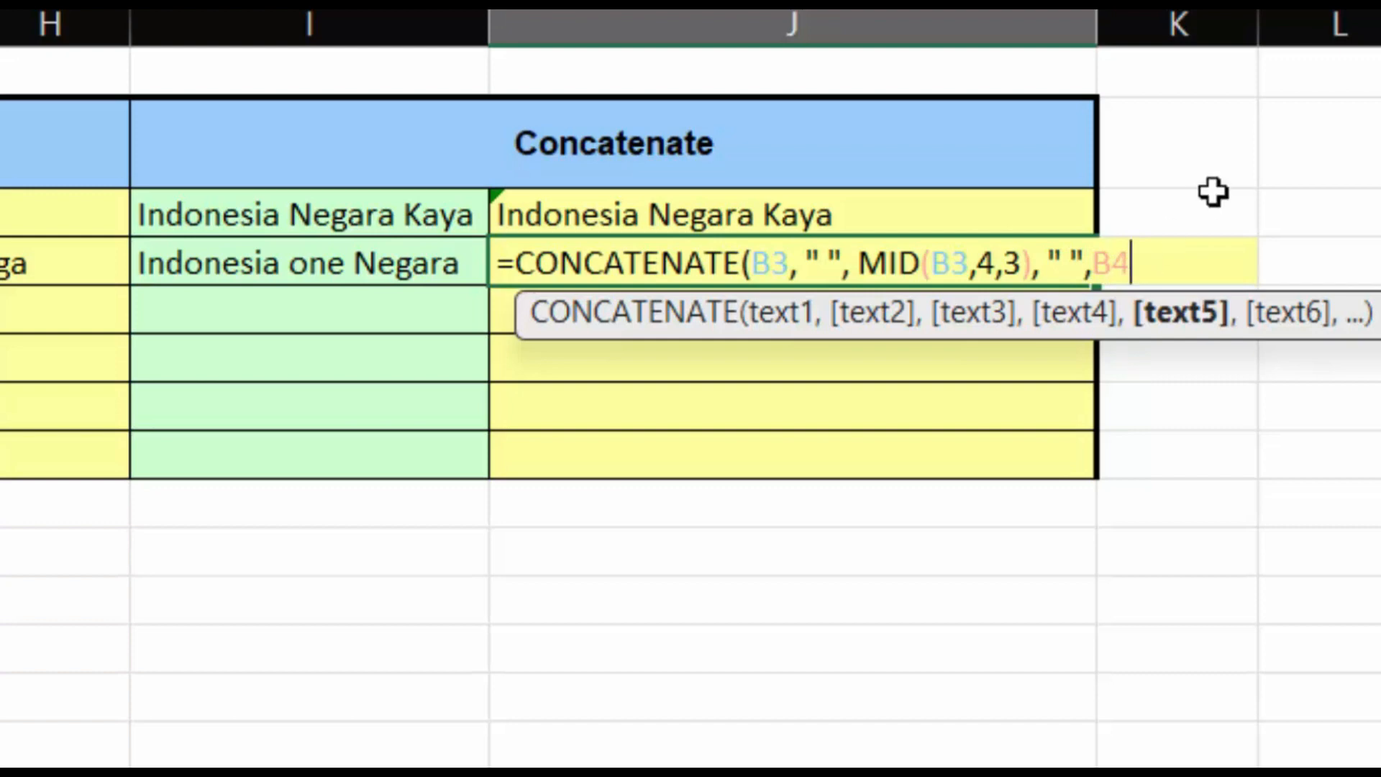
key(Return)
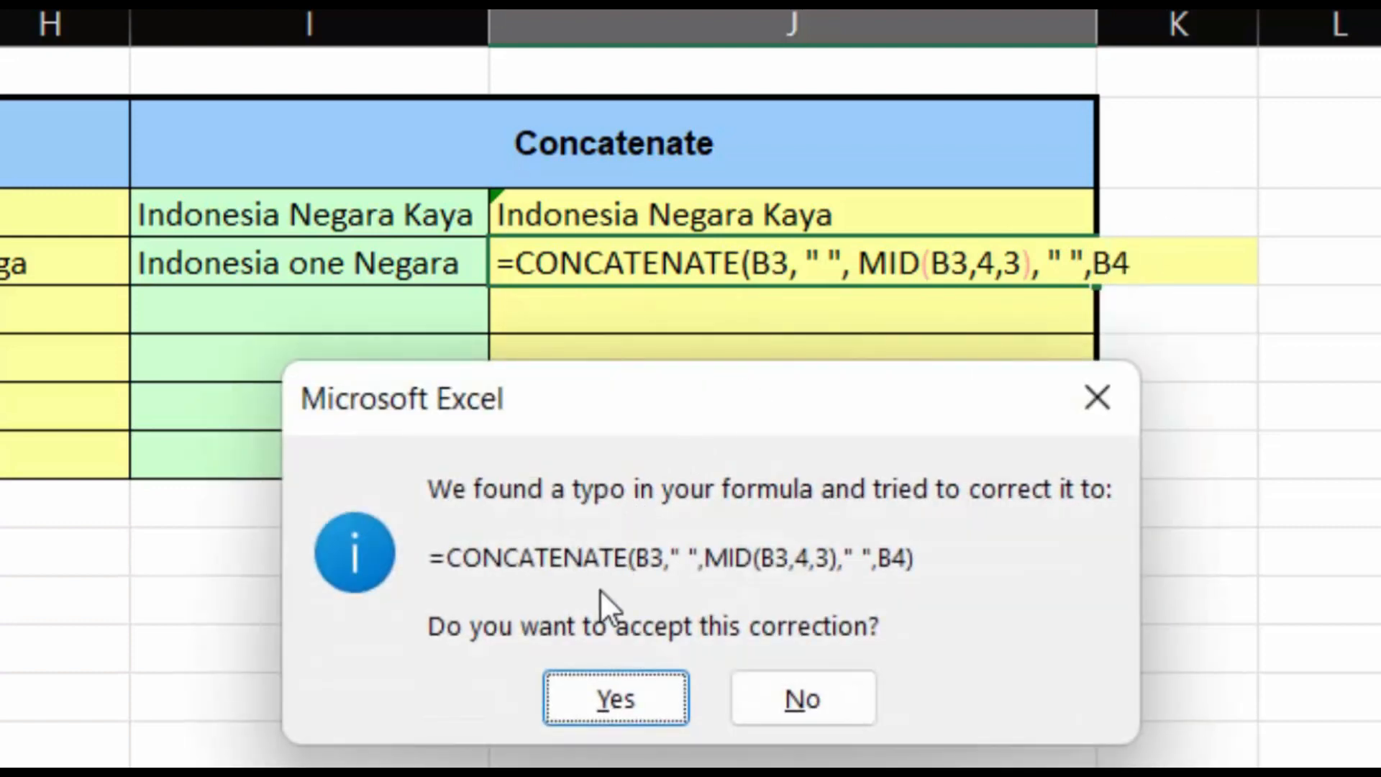
click(634, 686)
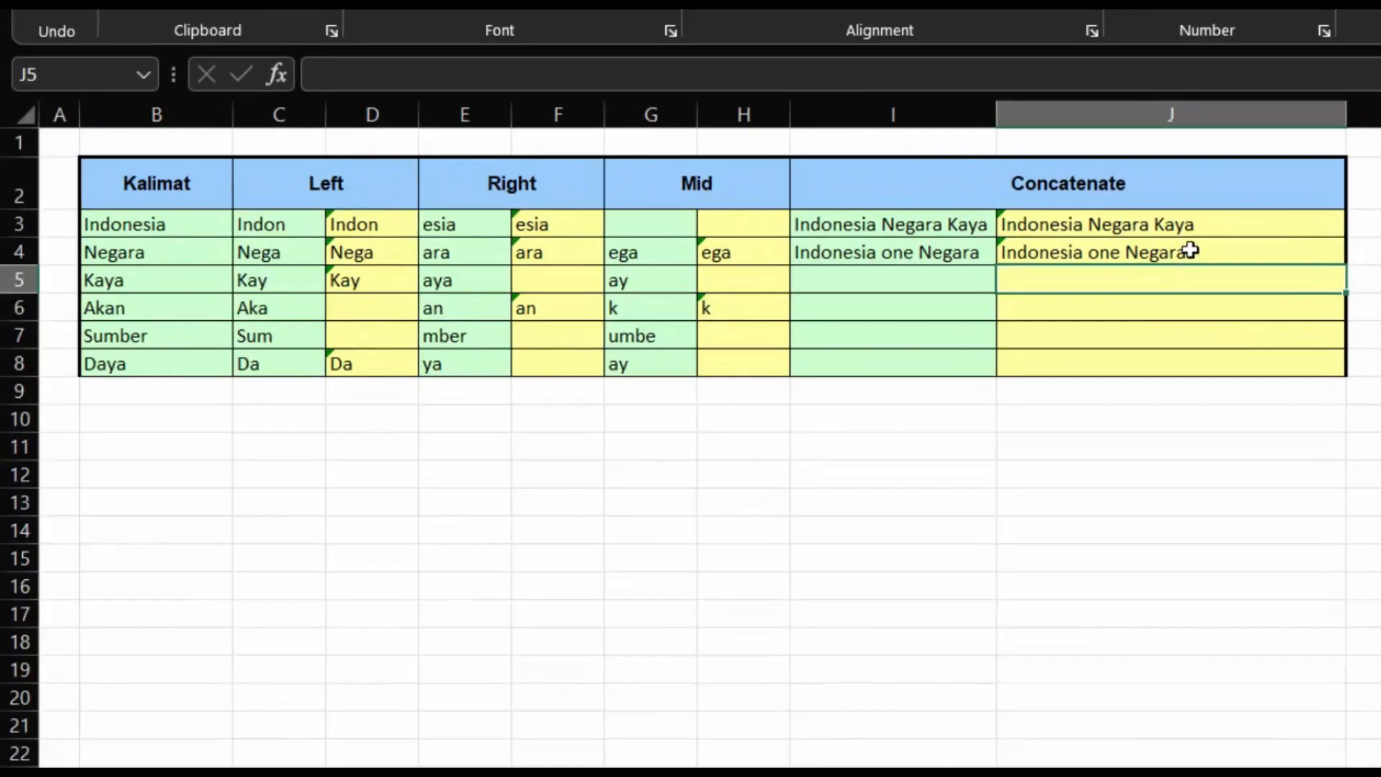
Open the finished J4 formula to review its arguments and close it without changes.
click(1191, 250)
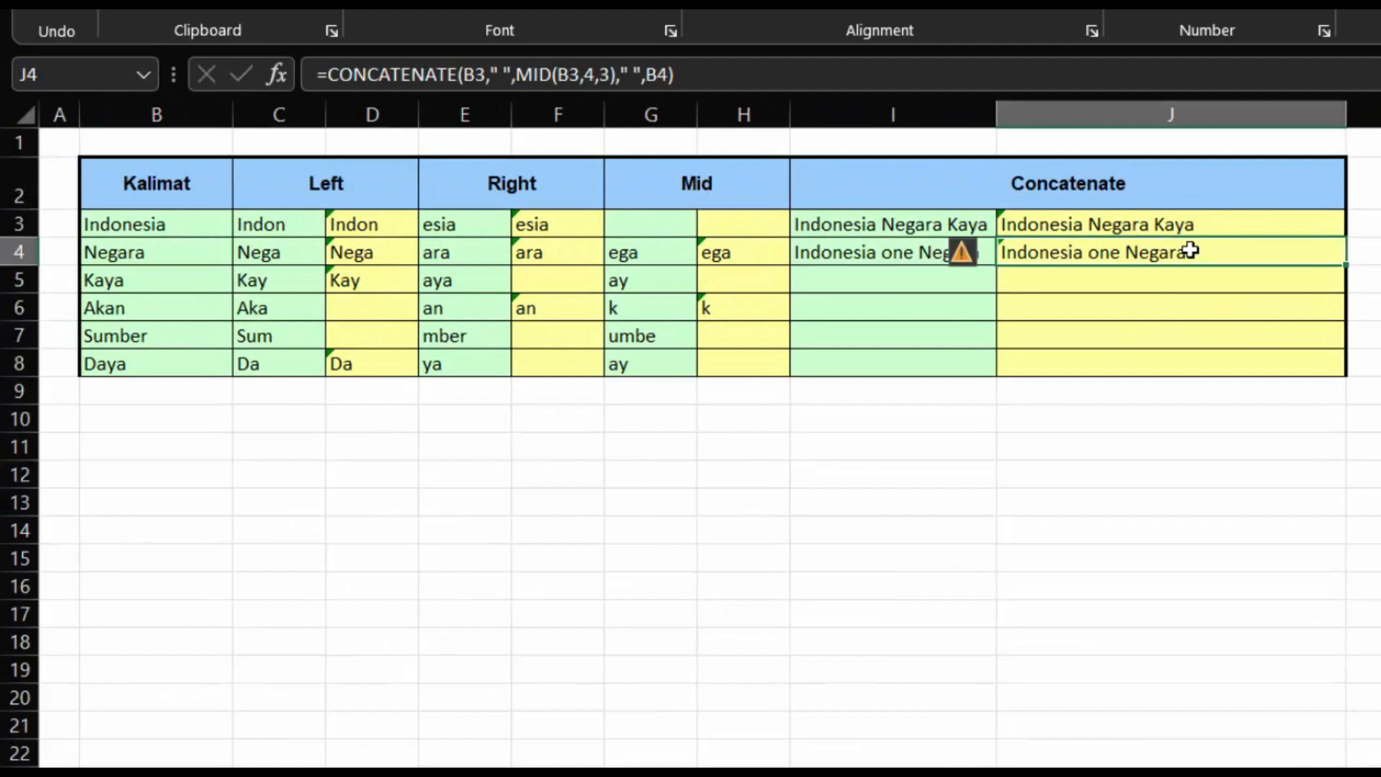
double_click(1191, 249)
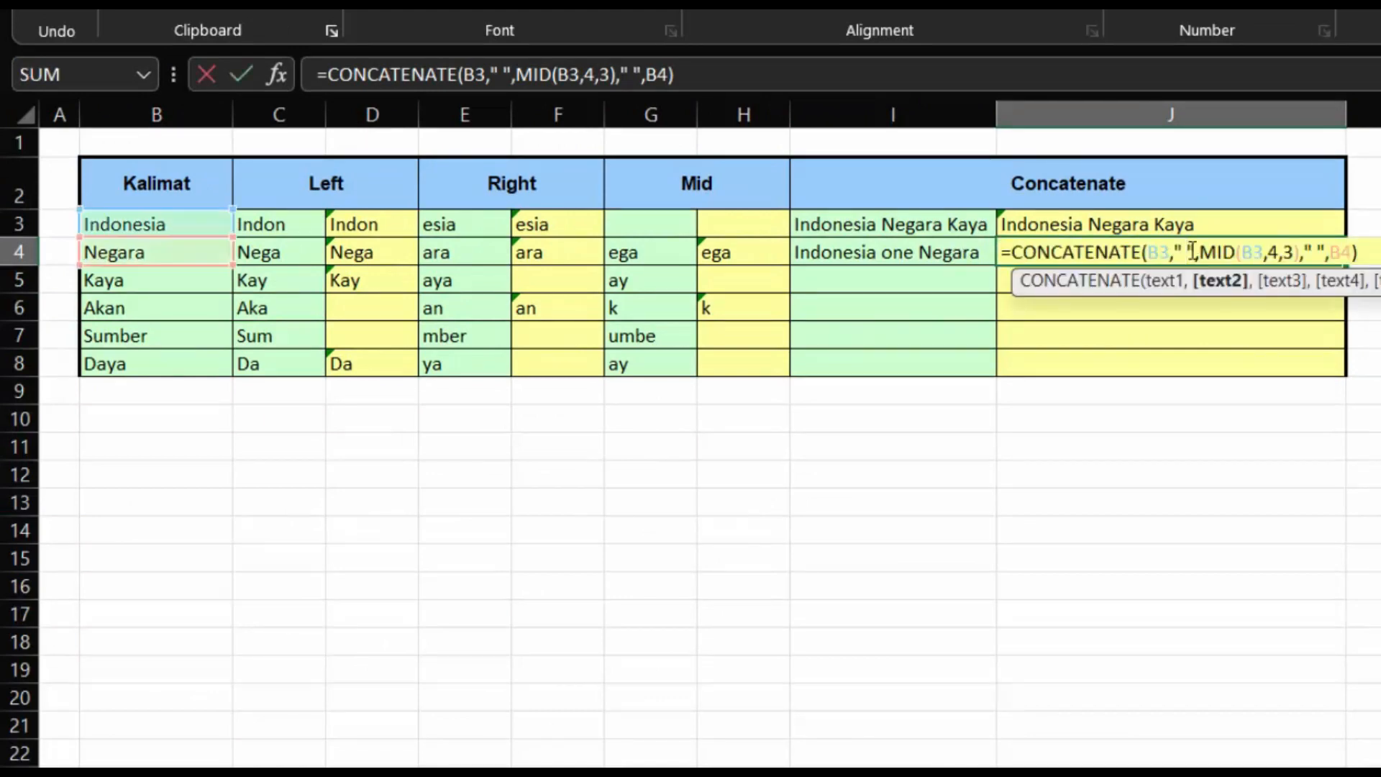
key(Return)
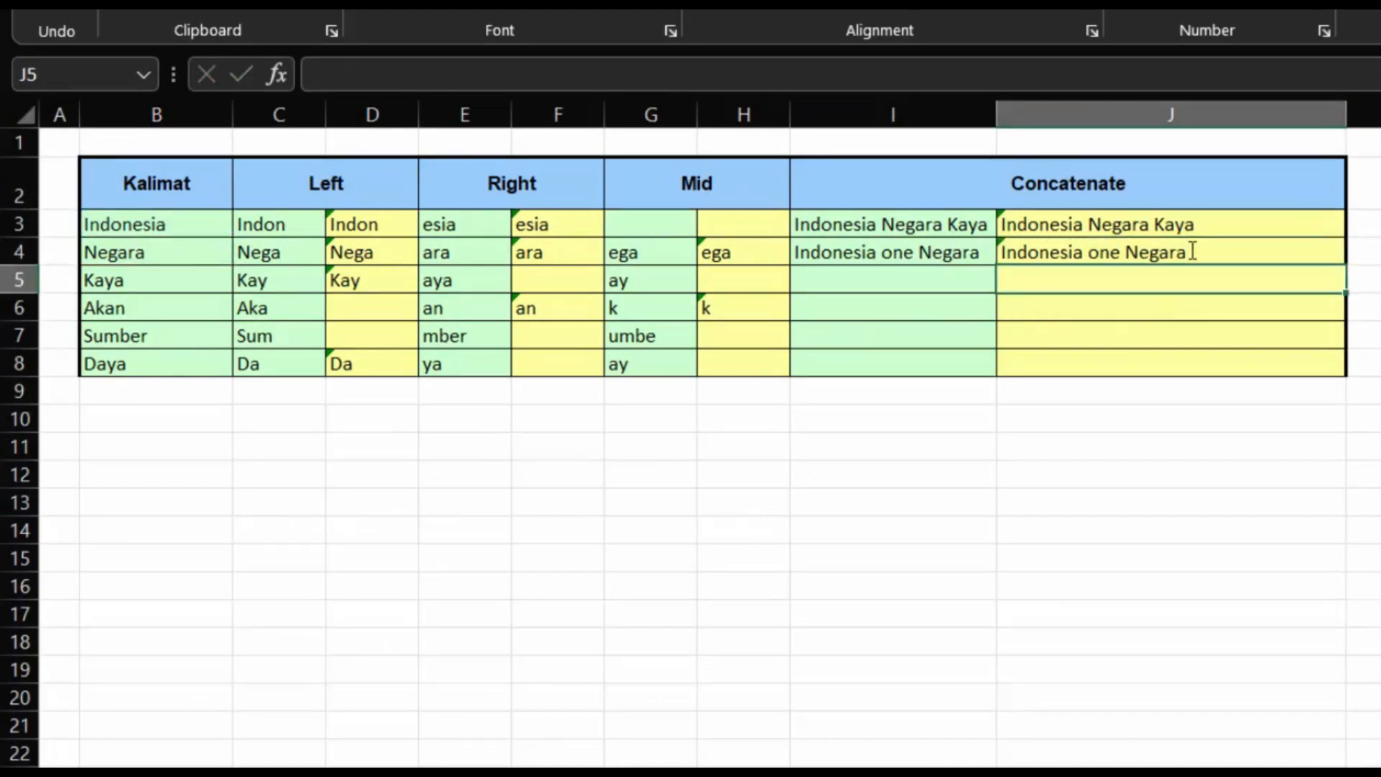